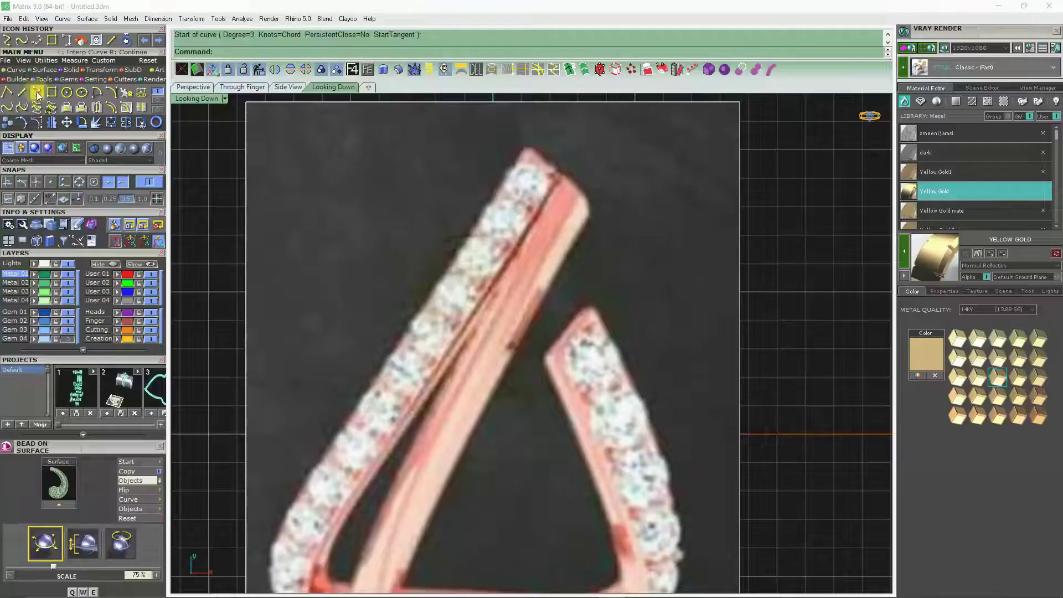
Start an interpolated curve at the left arm's top tip and trace down to the band's bottom-left.
left_click(524, 147)
scroll(415, 288, "down", 1)
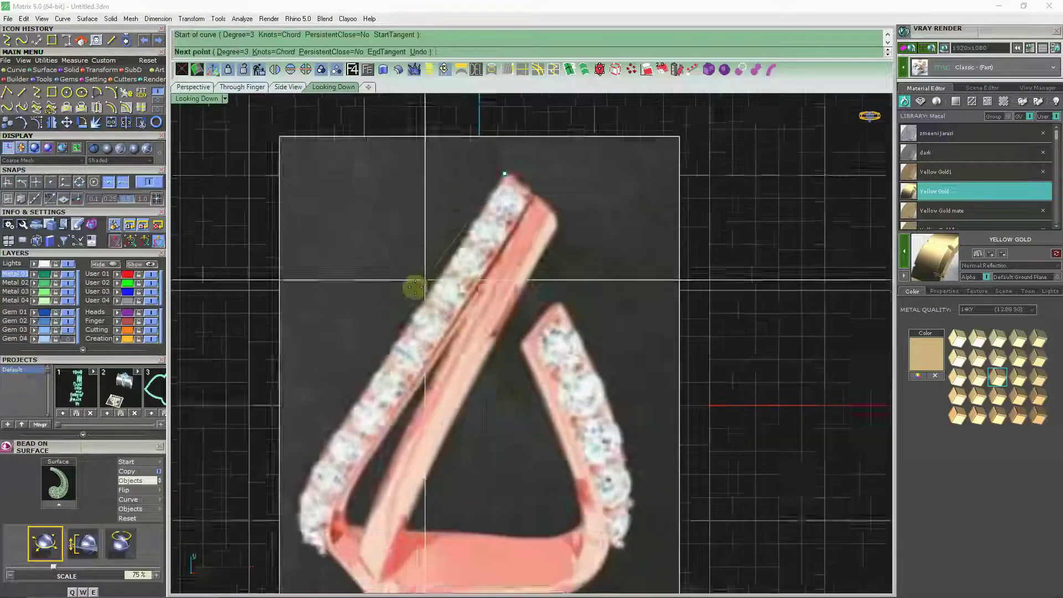
left_click(445, 273)
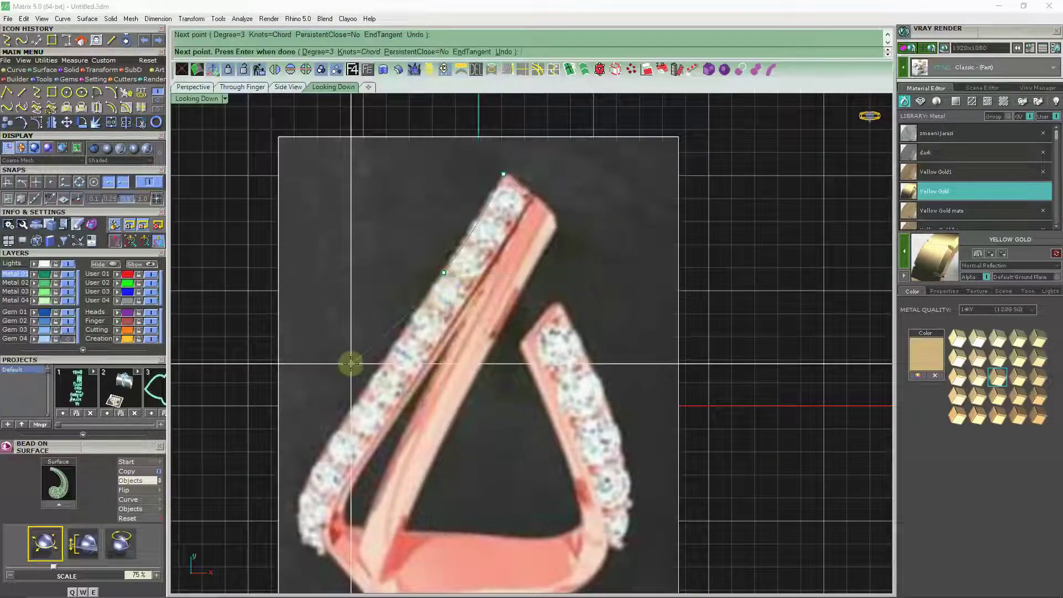
left_click(359, 395)
right_click_drag(359, 395, 413, 273)
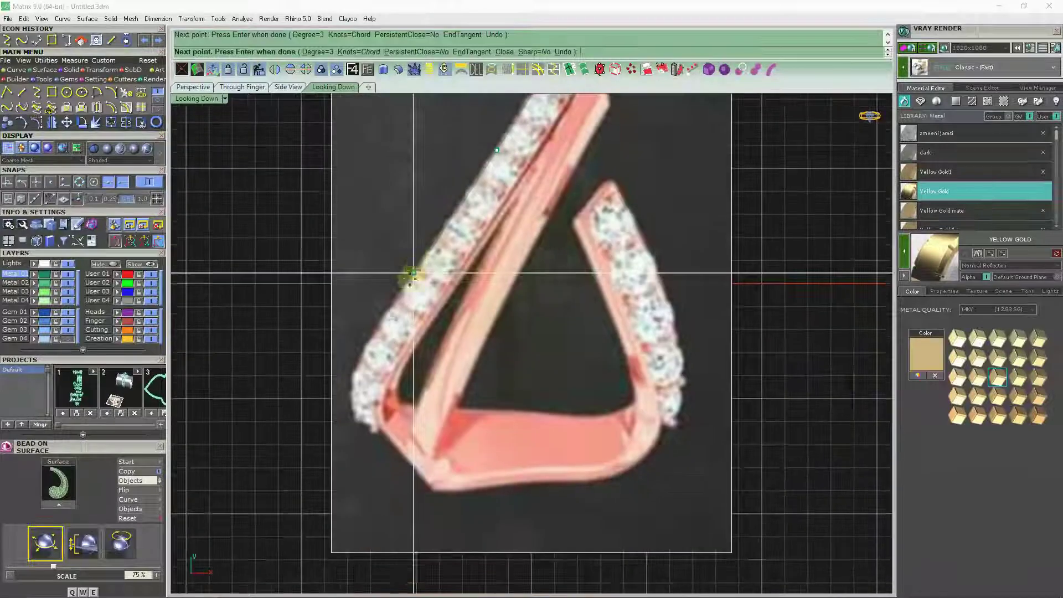
scroll(352, 364, "up", 2)
left_click(369, 347)
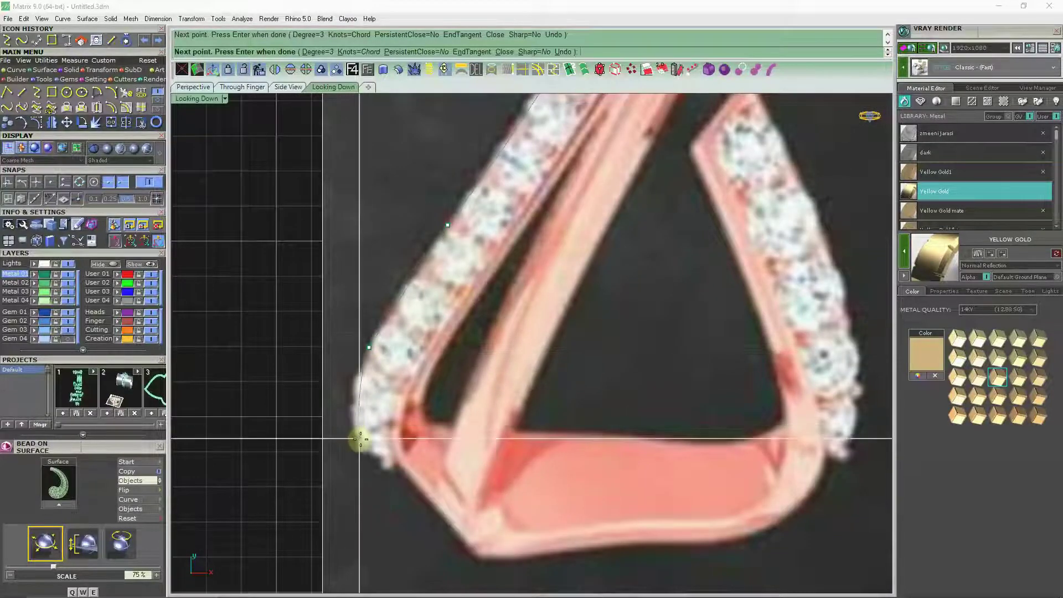
left_click(360, 446)
right_click_drag(360, 446, 322, 390)
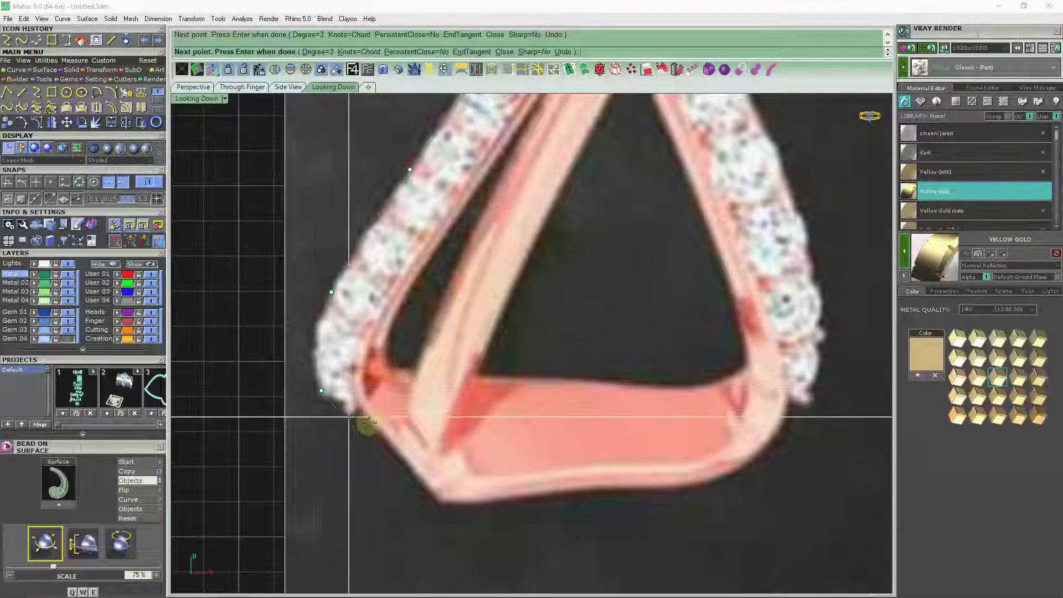
left_click(391, 415)
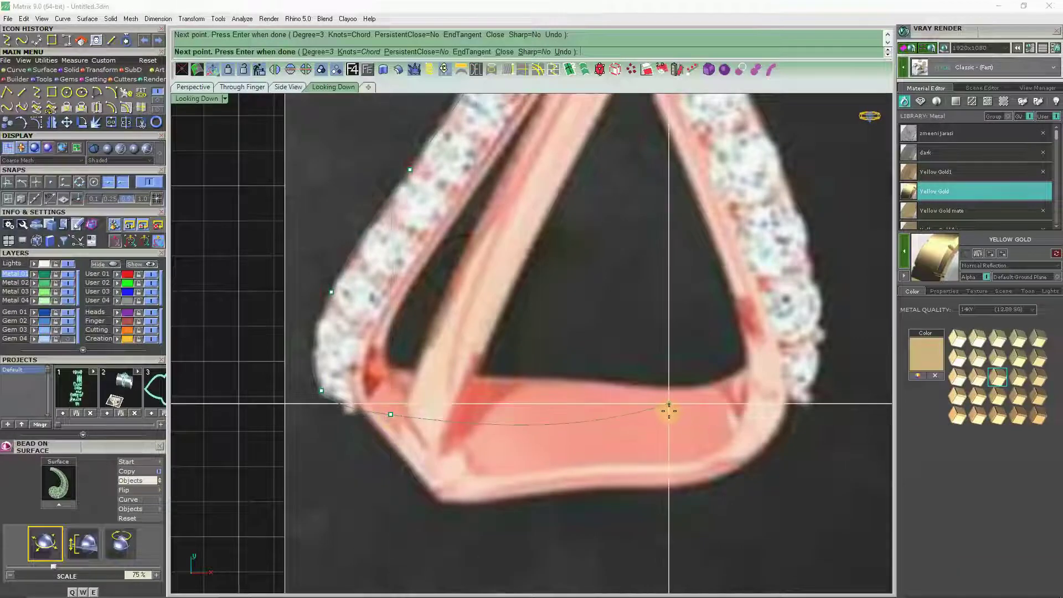
Continue the curve along the bottom band and up the right arm, then select the reference image.
left_click(511, 427)
left_click(711, 421)
left_click(802, 373)
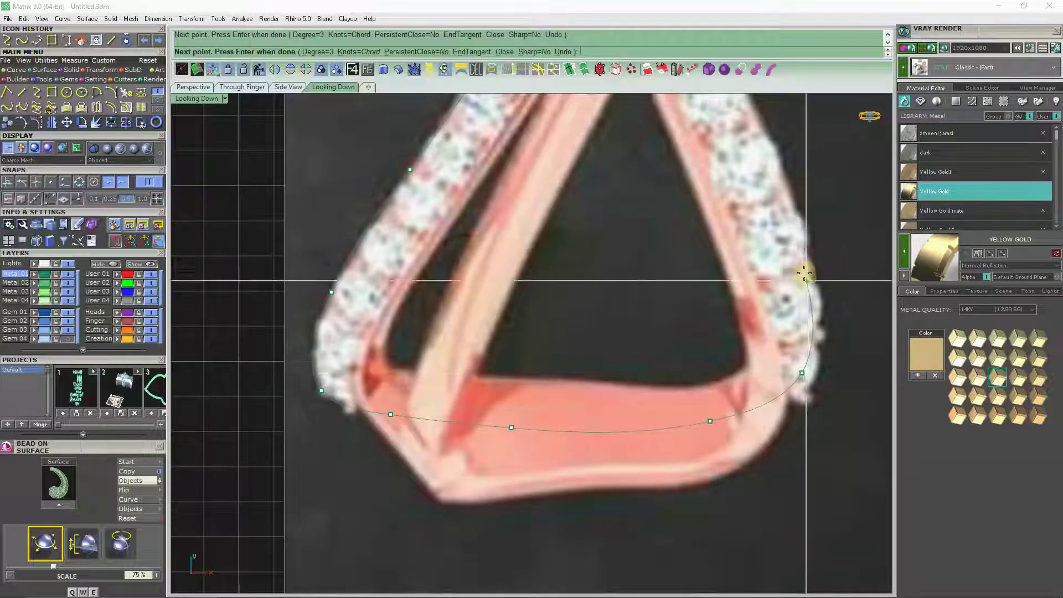
scroll(798, 238, "up", 3)
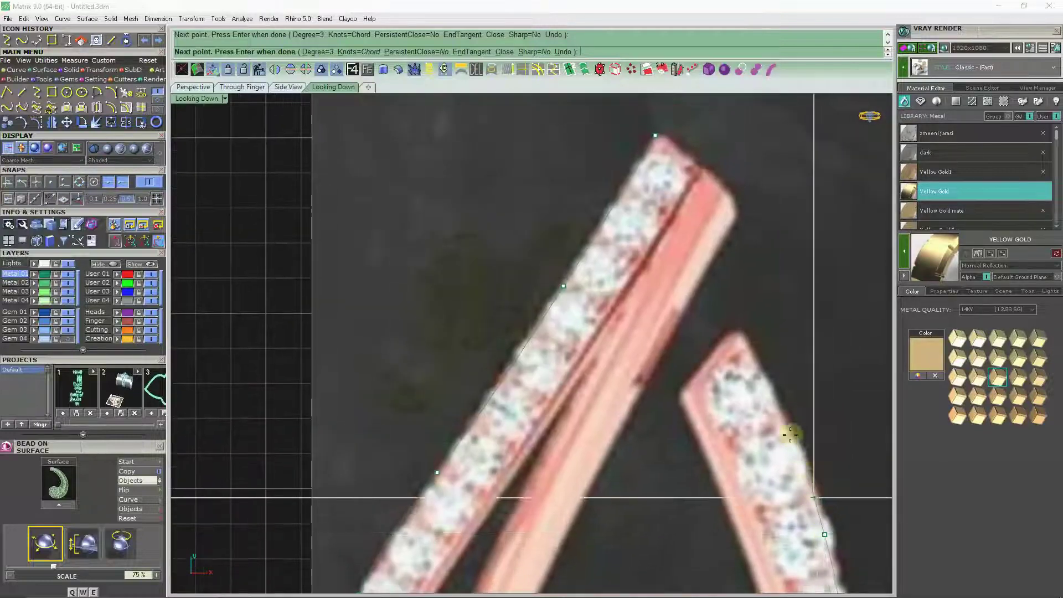
left_click(746, 348)
key("Return")
scroll(738, 340, "down", 5)
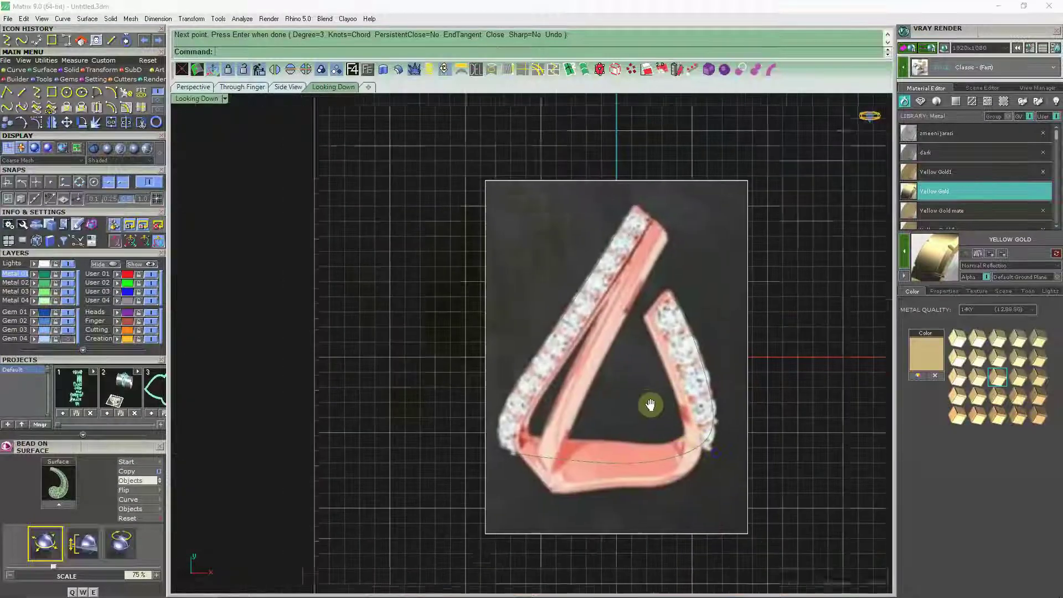
left_click(648, 456)
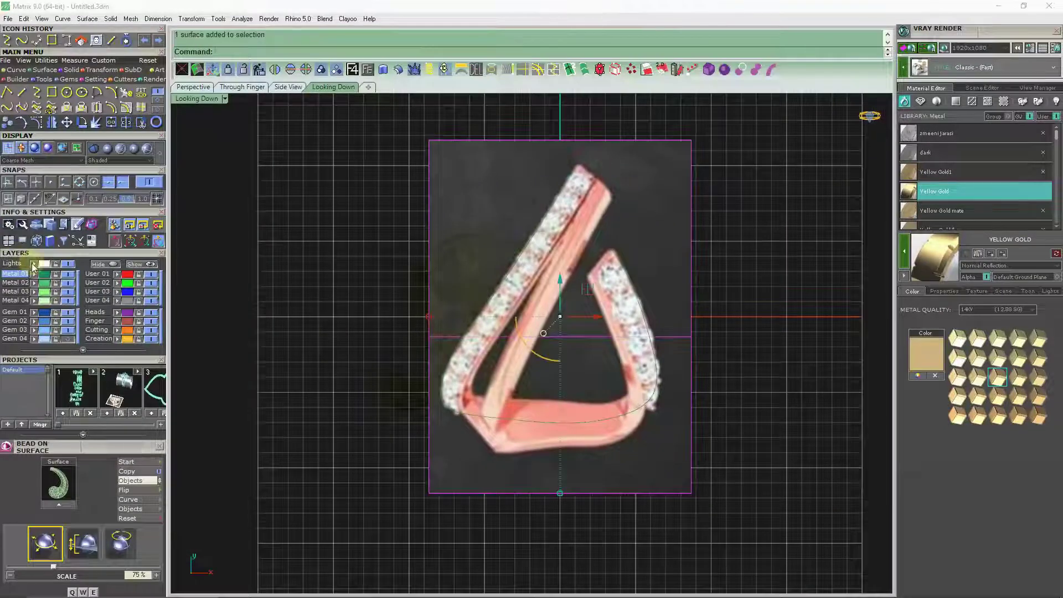
Deselect the reference image, show the curve's points, and shift the lower-right point right.
key("Escape")
scroll(783, 338, "up", 2)
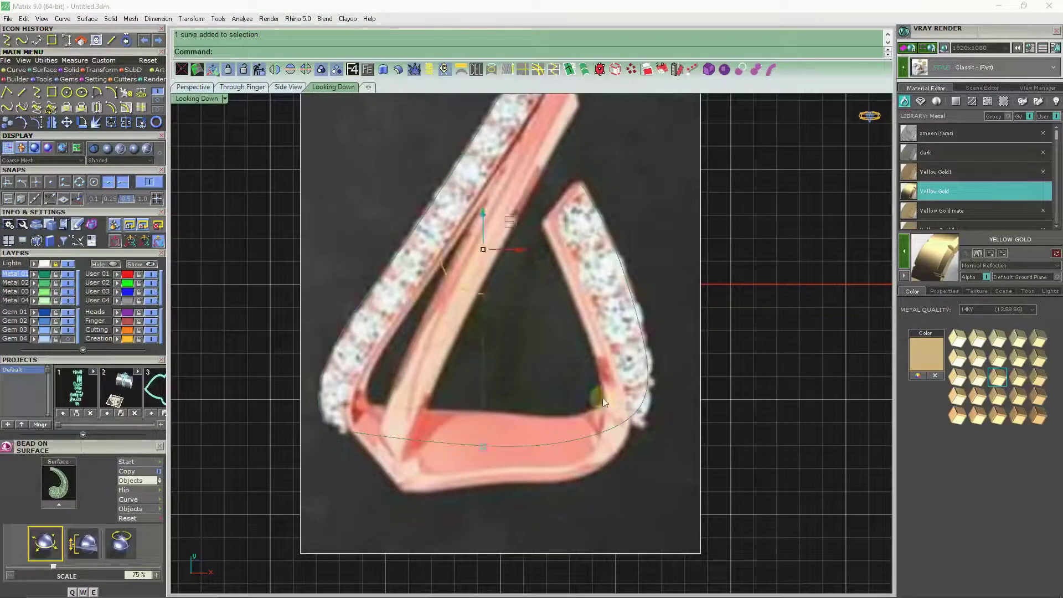
left_click(38, 123)
scroll(640, 326, "up", 1)
scroll(554, 232, "up", 2)
left_click(609, 381)
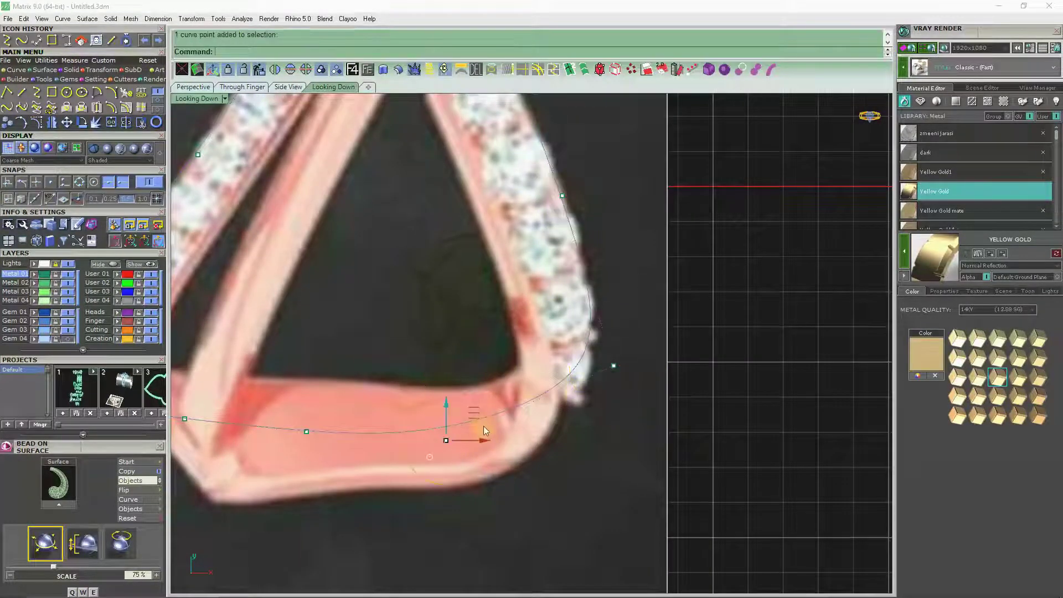
left_click_drag(489, 414, 540, 407)
Move the lower-left point and the next bottom point onto the band's edge.
right_click_drag(447, 430, 638, 395)
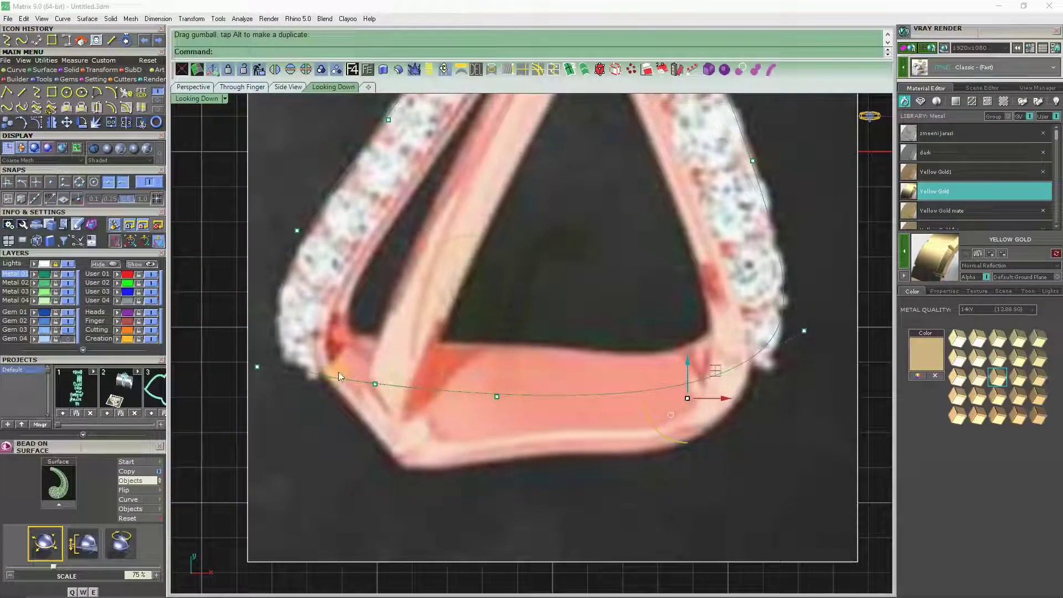
left_click_drag(271, 401, 268, 417)
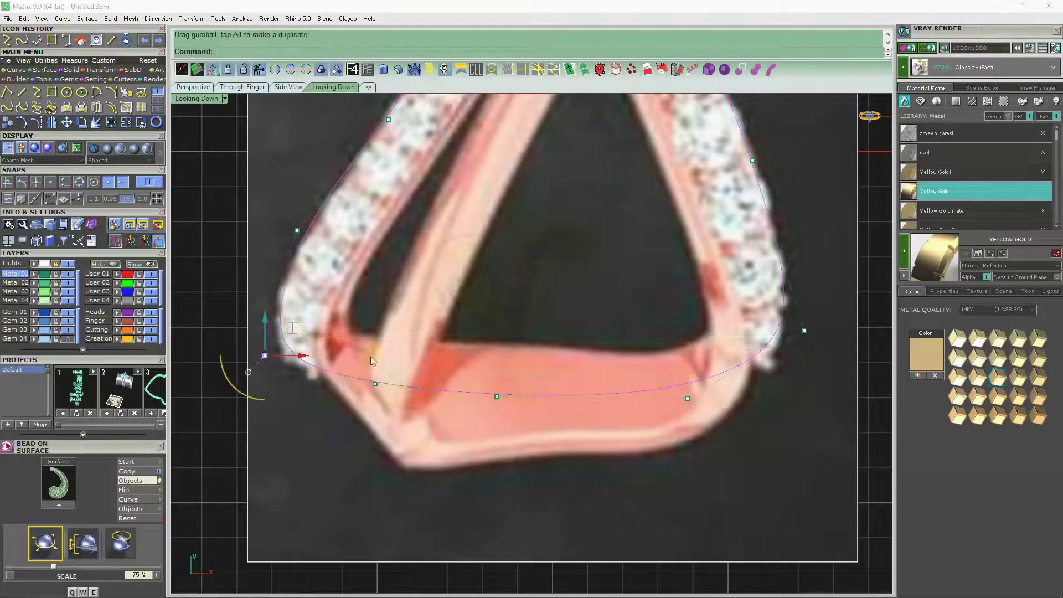
left_click_drag(376, 384, 345, 392)
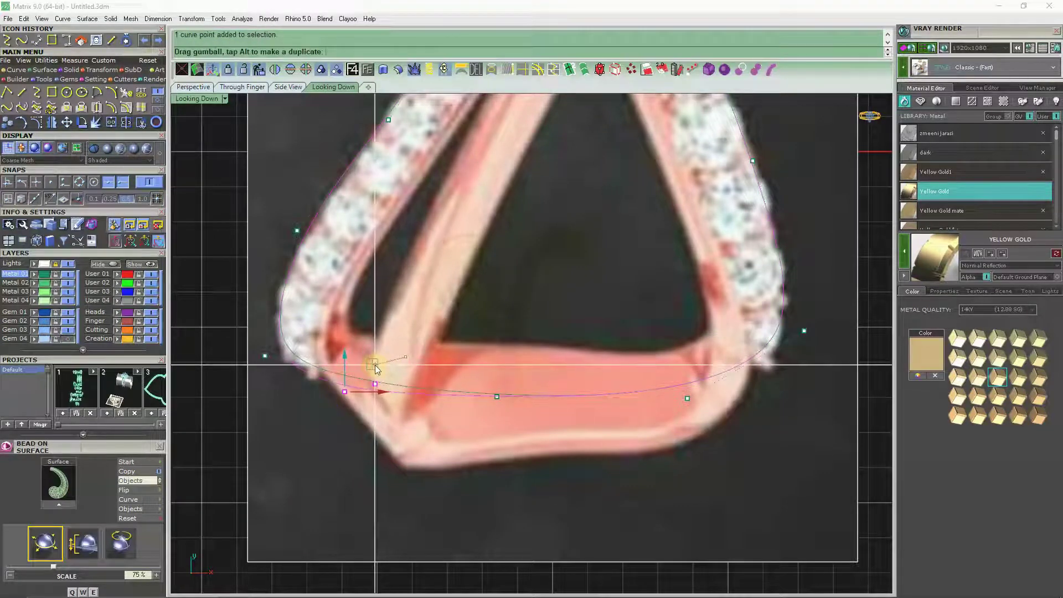
left_click_drag(528, 427, 520, 413)
left_click_drag(520, 374, 522, 342)
Window-select the bottom band points and raise them with the gumball to fit the band.
mouse_move(628, 439)
left_mouse_down()
mouse_move(659, 393)
mouse_move(620, 361)
left_mouse_up()
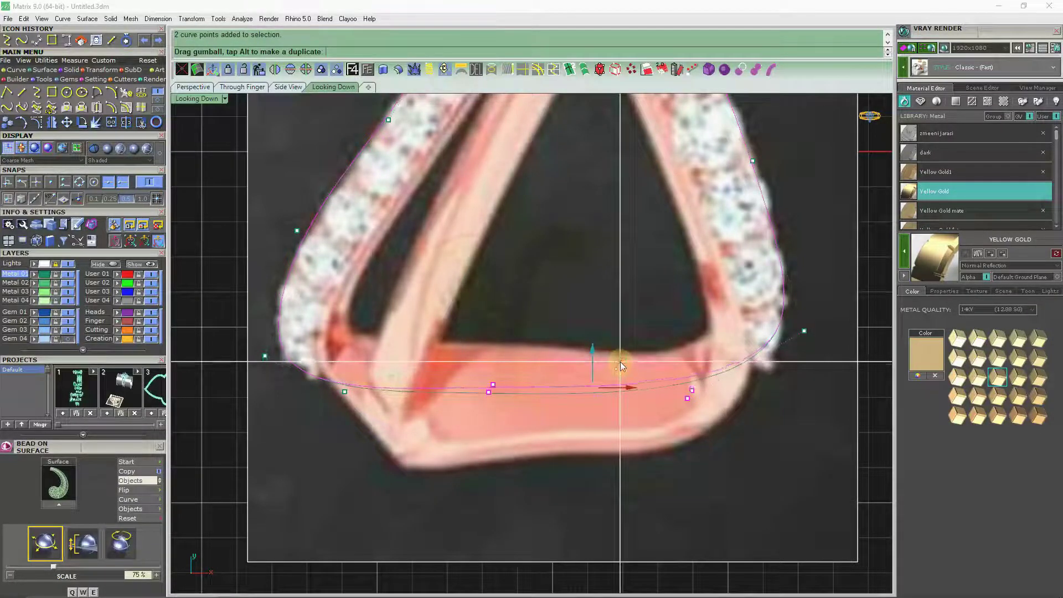
scroll(388, 350, "down", 2)
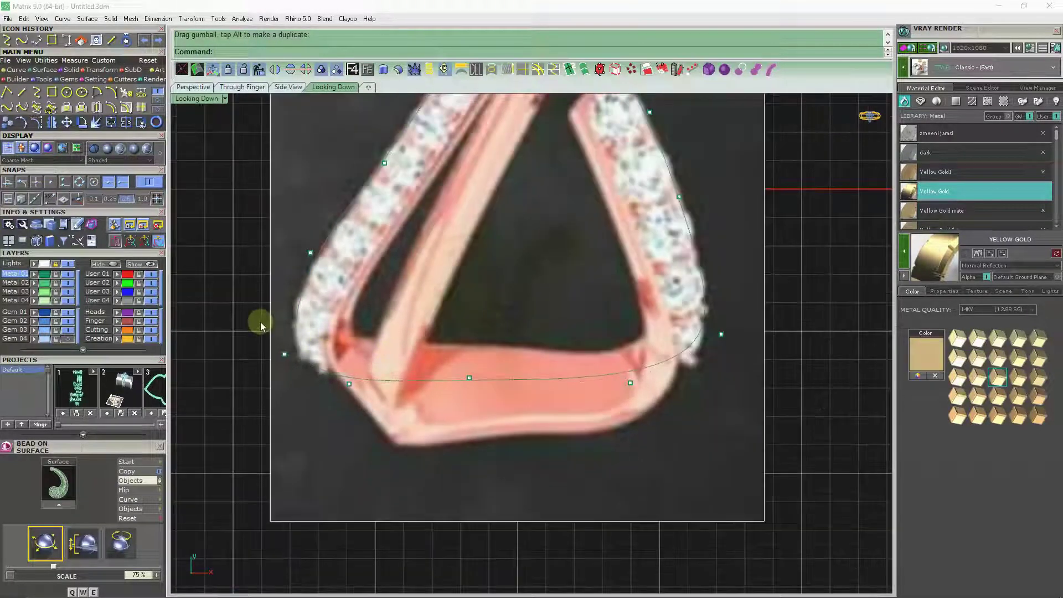
scroll(326, 344, "down", 2)
scroll(333, 342, "up", 2)
scroll(333, 342, "up", 2)
scroll(333, 341, "down", 3)
left_click_drag(252, 325, 698, 441)
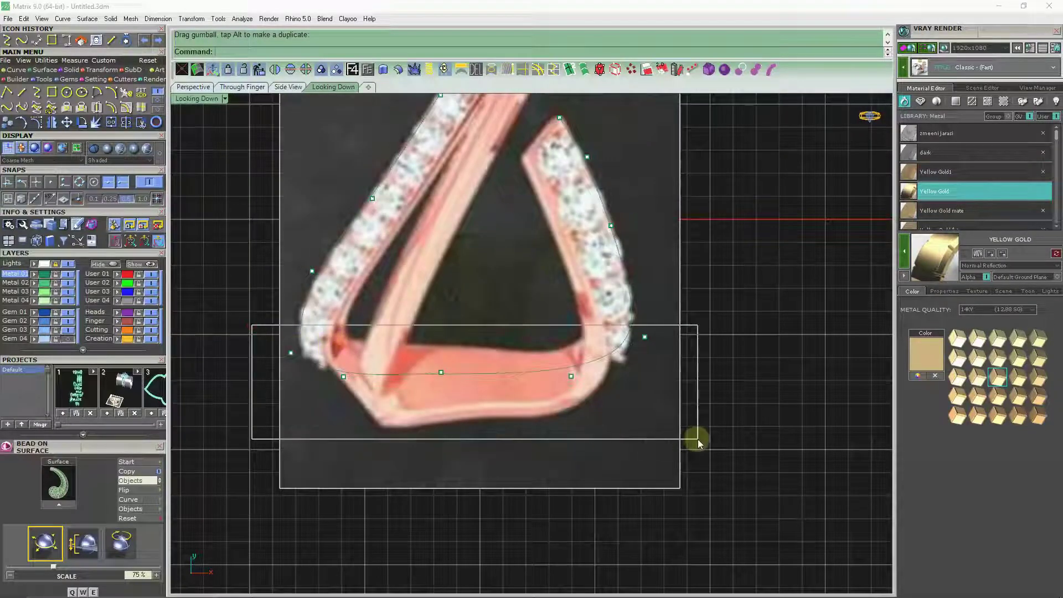
left_click_drag(434, 336, 436, 311)
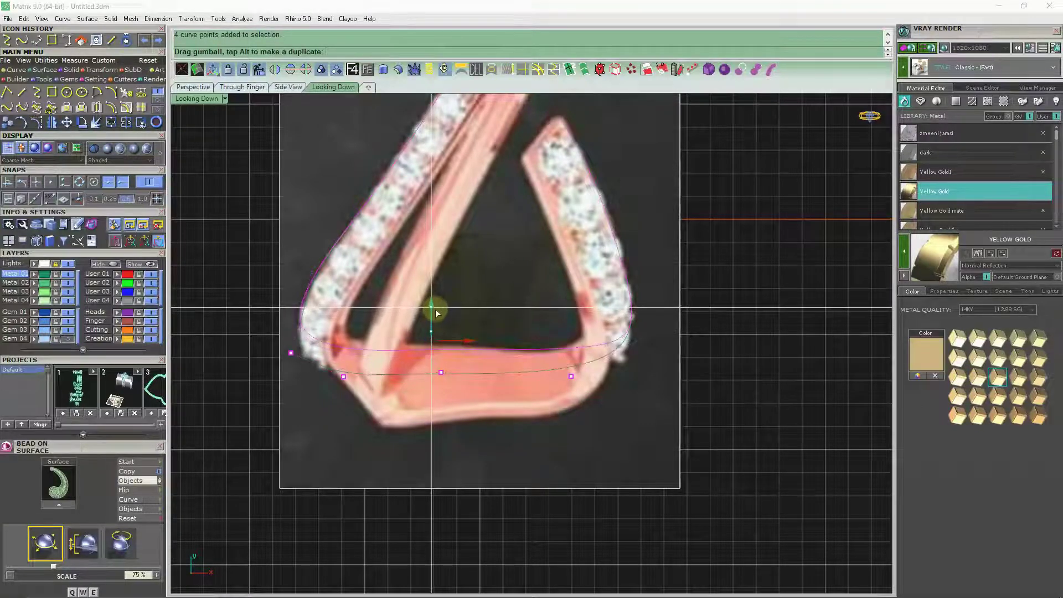
left_click_drag(436, 311, 504, 340)
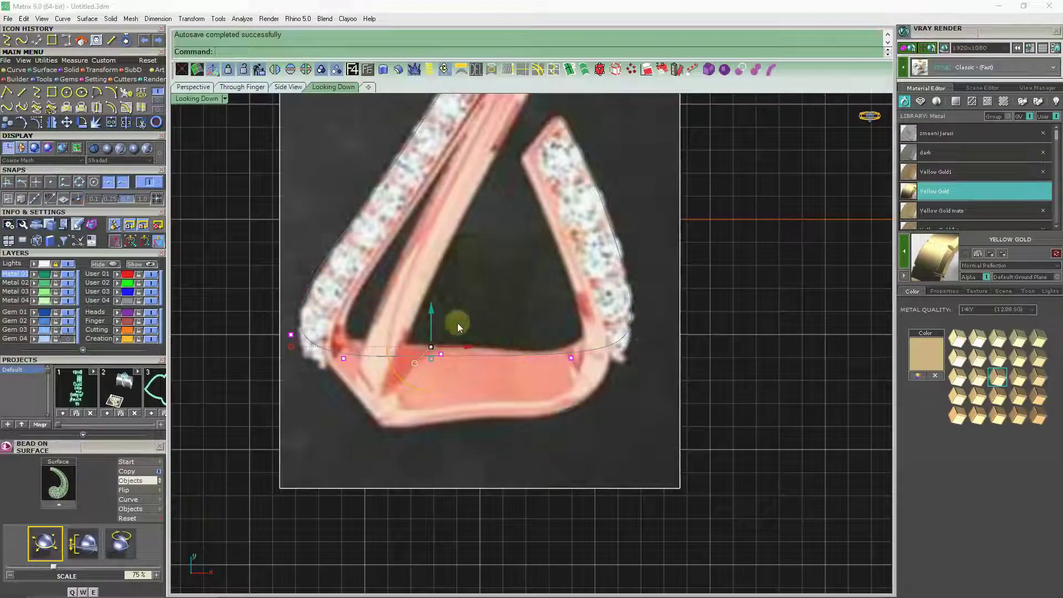
scroll(435, 319, "up", 2)
left_click_drag(431, 316, 431, 356)
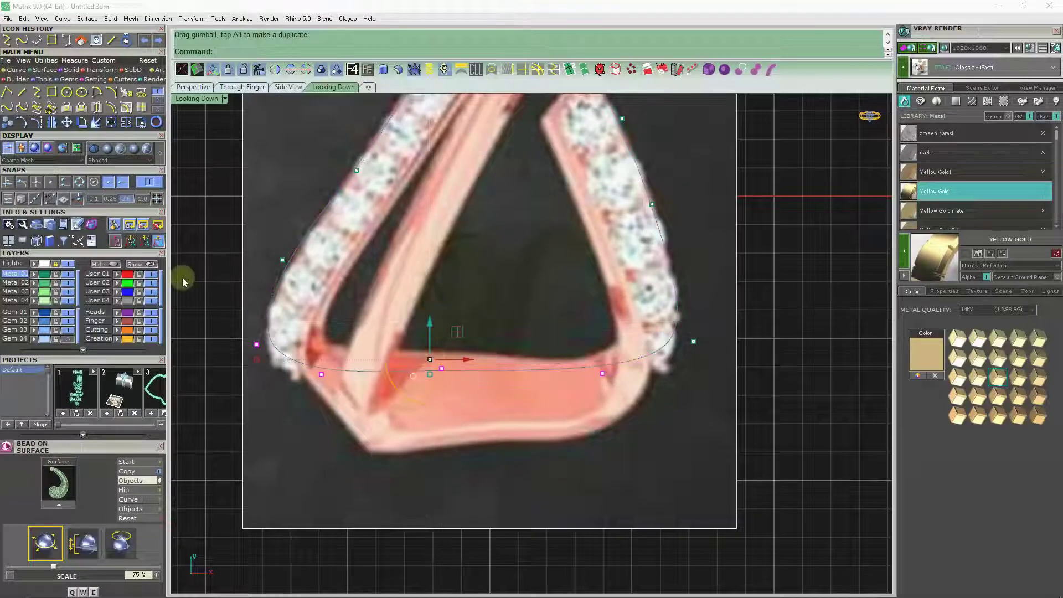
Deselect the points and turn the curve's control points off.
left_click(184, 283)
scroll(432, 314, "down", 3)
scroll(443, 316, "down", 2)
left_click(467, 320)
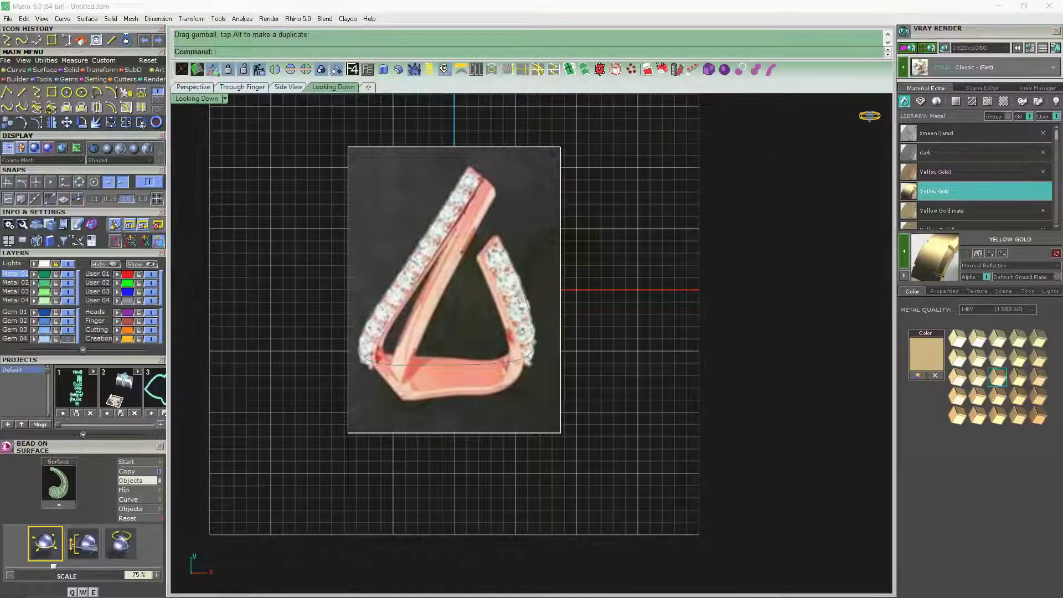
scroll(502, 206, "up", 2)
Start a second curve down the left arm's inner side and along the band's lower edge.
key("Return")
left_click(488, 171)
left_click(406, 314)
right_click_drag(331, 467, 325, 353)
left_click(312, 471)
left_click(329, 490)
left_click(414, 489)
Finish the curve up the right arm, then select it and show its control points.
left_click(509, 475)
left_click(540, 438)
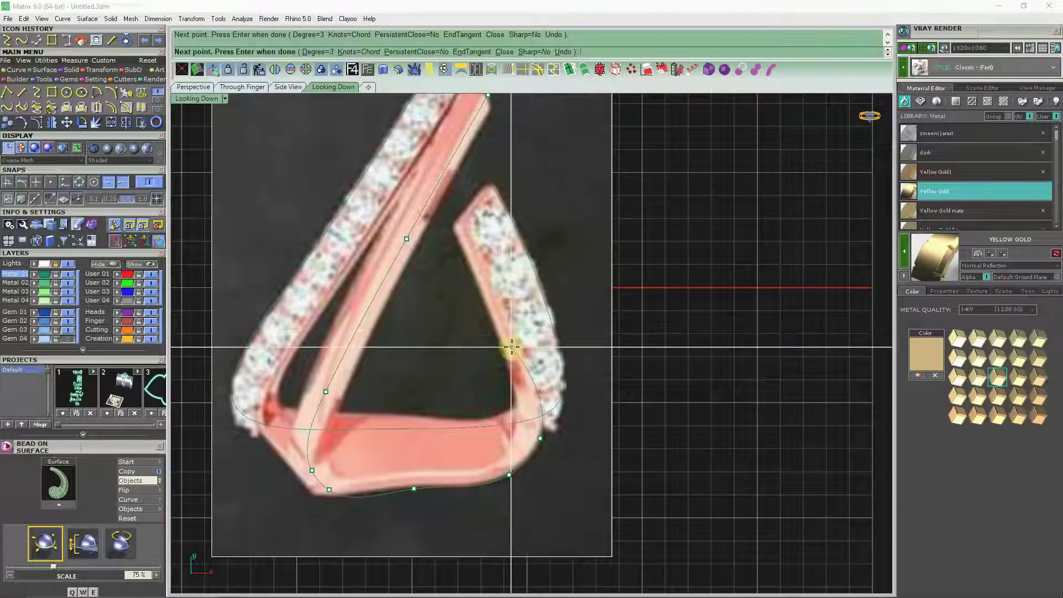
left_click(457, 226)
key("Return")
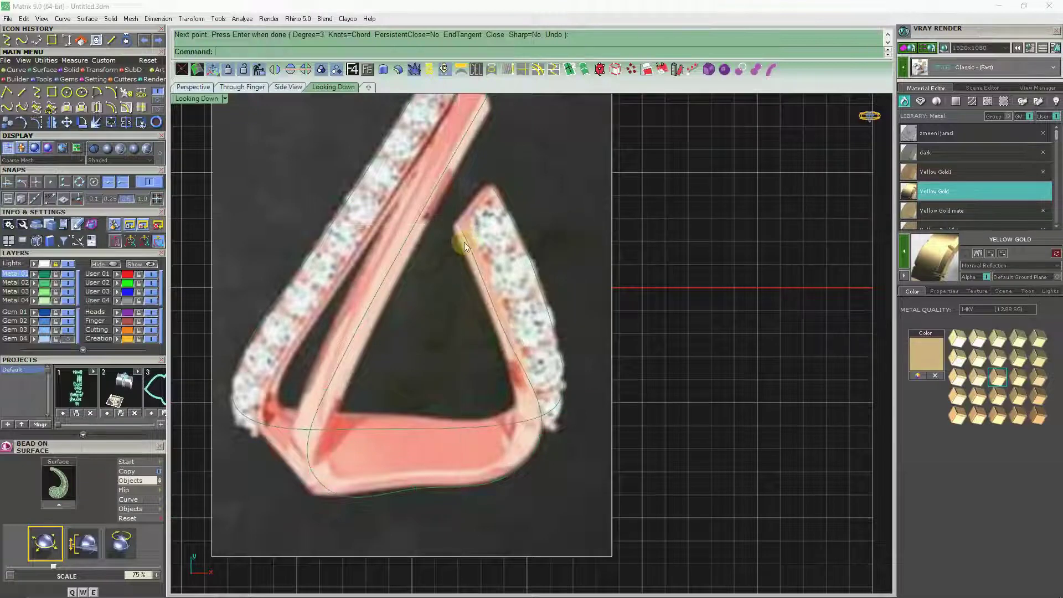
scroll(465, 241, "down", 3)
left_click(380, 398)
left_click(37, 123)
Drag the lower control points so the curve follows the band's inner bottom edge.
scroll(407, 429, "up", 3)
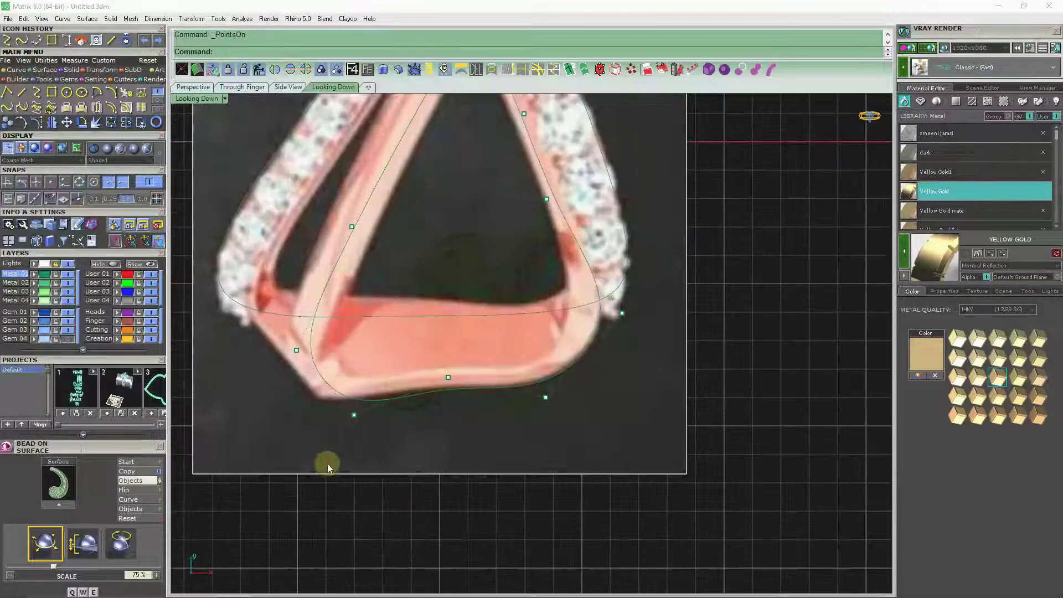
left_click_drag(386, 396, 419, 366)
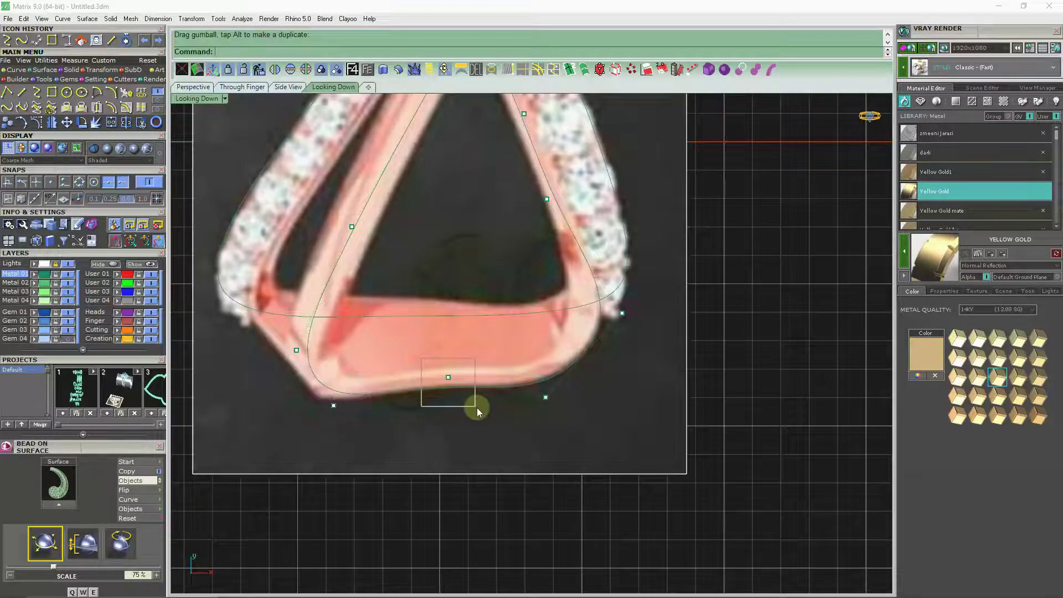
left_click_drag(476, 348, 496, 375)
left_click_drag(577, 377, 581, 361)
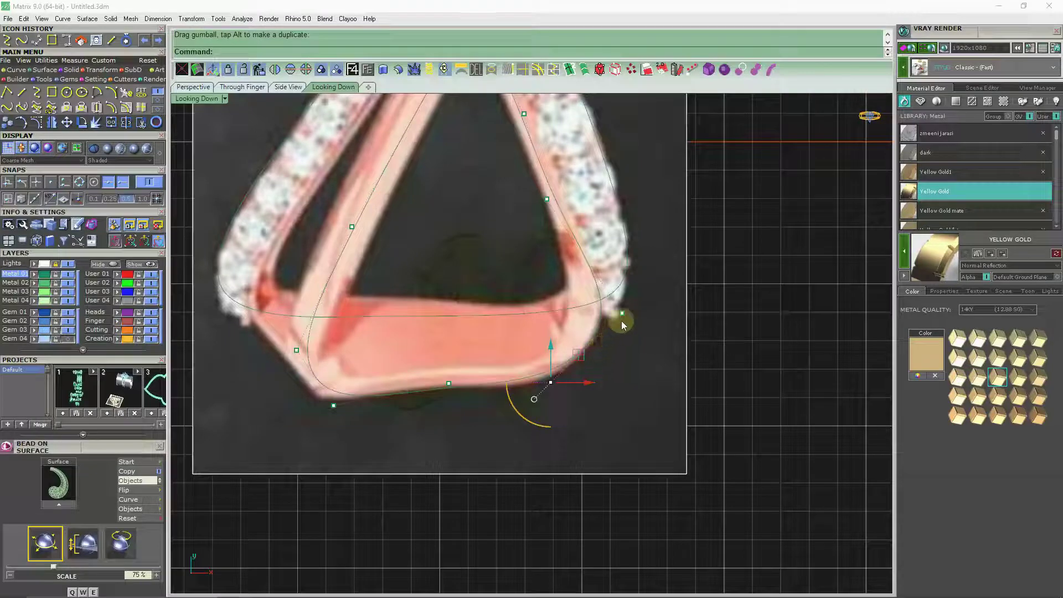
left_click_drag(642, 301, 637, 309)
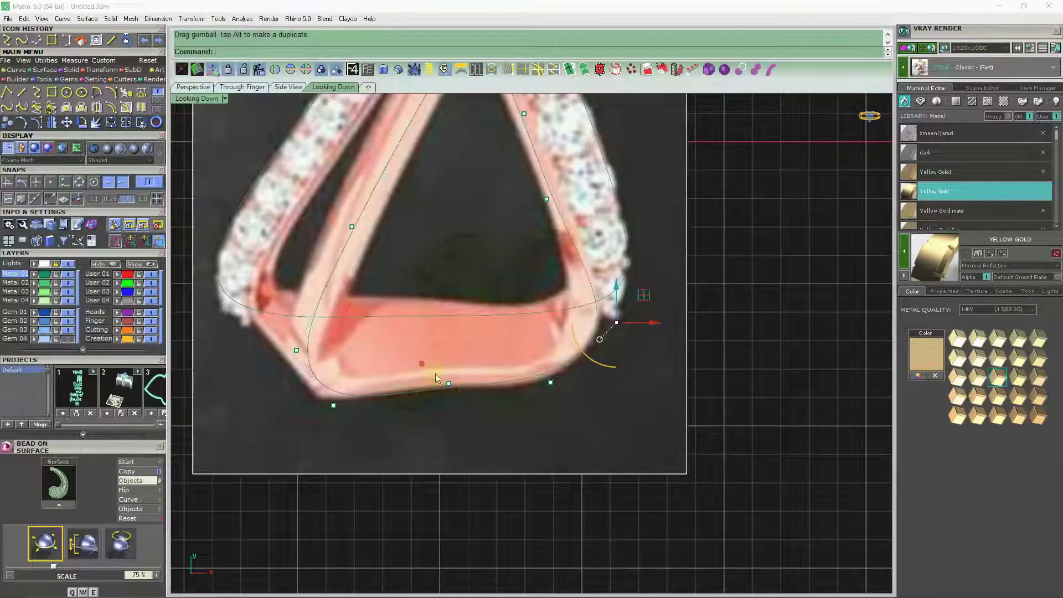
left_click_drag(482, 360, 487, 365)
Nudge the bottom-left point to fit the band, then zoom out to check the curve.
left_click(333, 406)
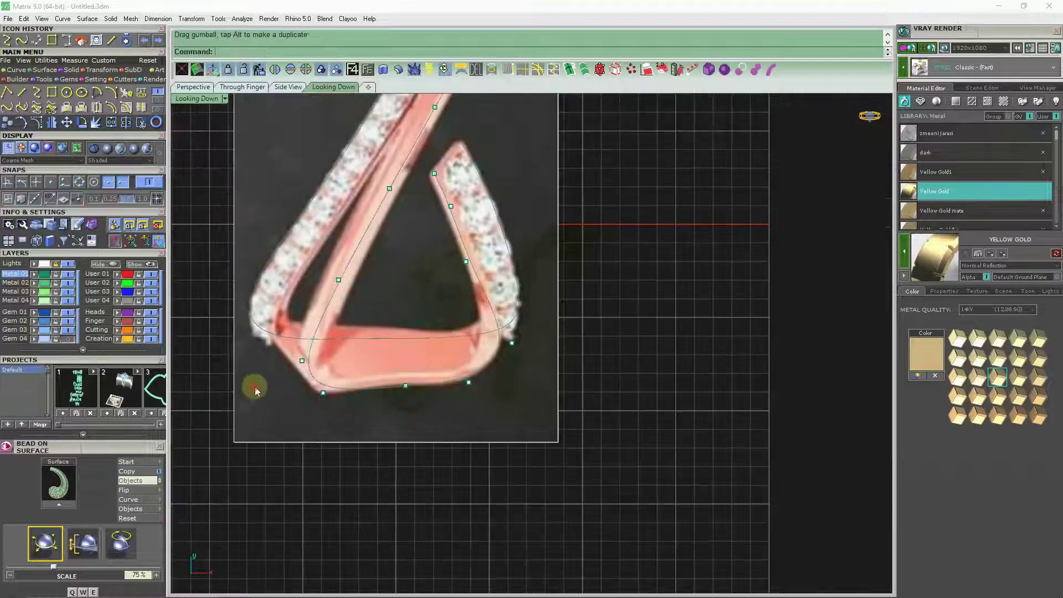
scroll(357, 407, "up", 4)
left_click_drag(364, 385, 372, 389)
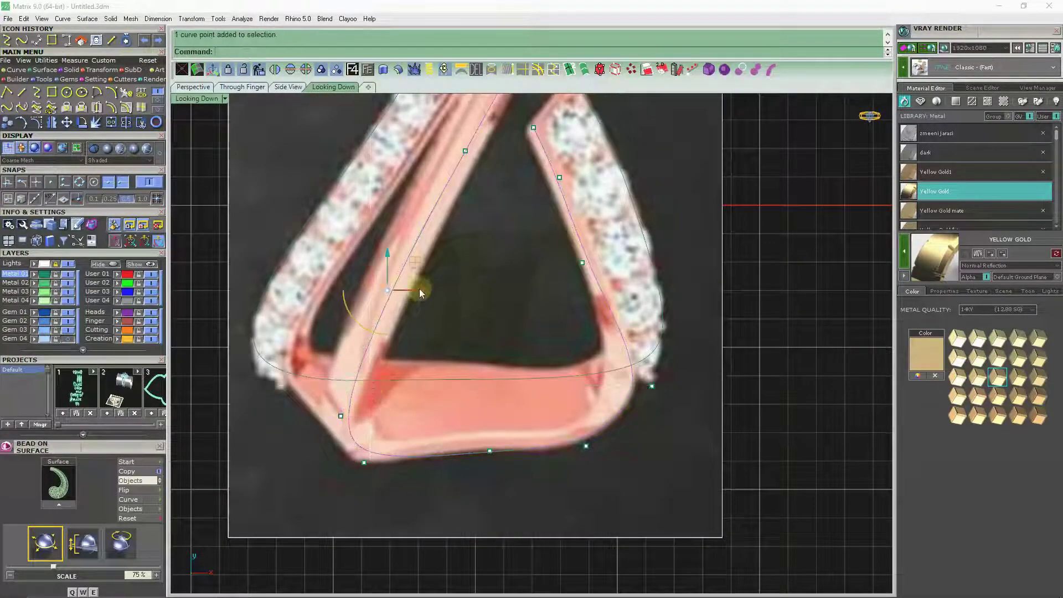
right_click_drag(463, 231, 465, 316)
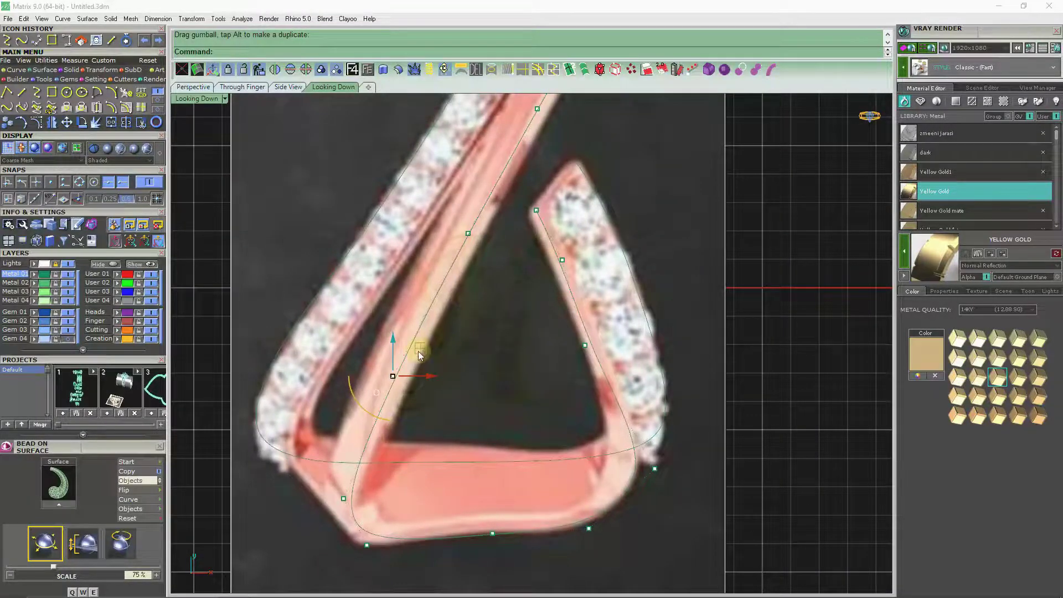
scroll(482, 294, "down", 2)
scroll(507, 232, "down", 2)
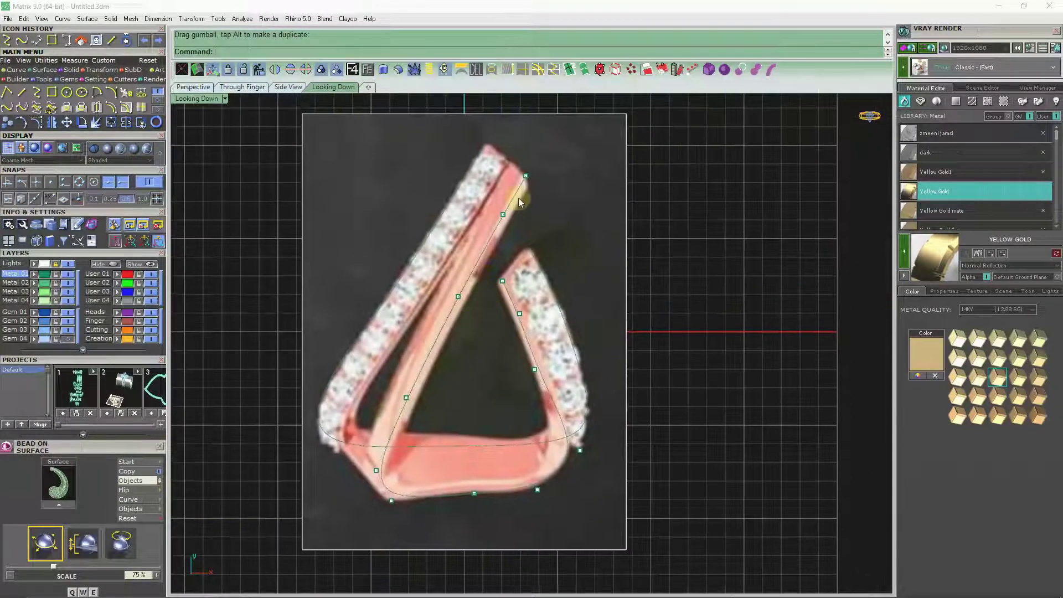
scroll(519, 203, "up", 2)
scroll(510, 203, "down", 3)
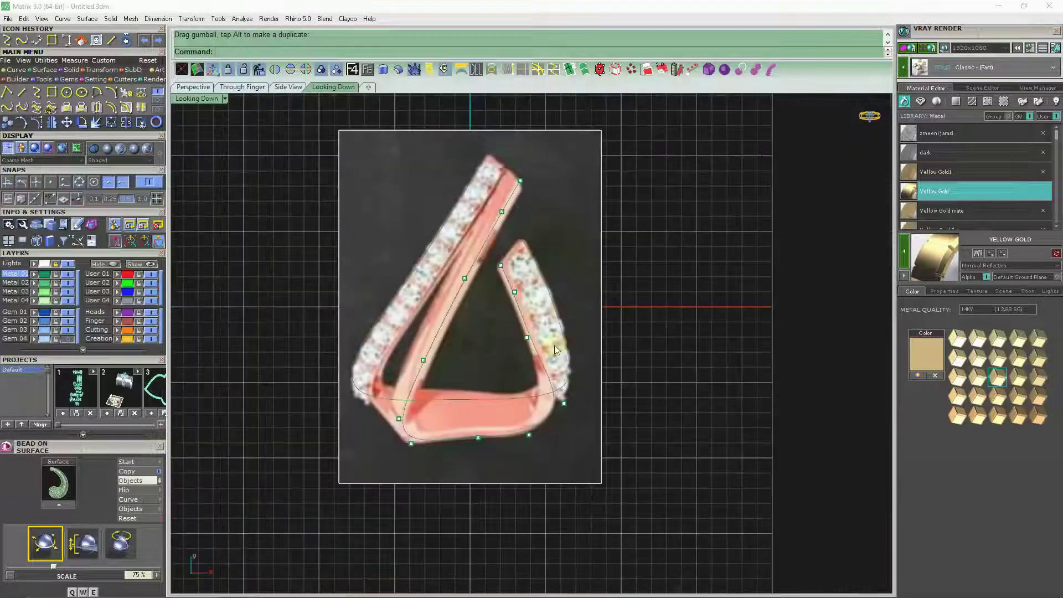
scroll(563, 372, "up", 2)
scroll(549, 350, "down", 2)
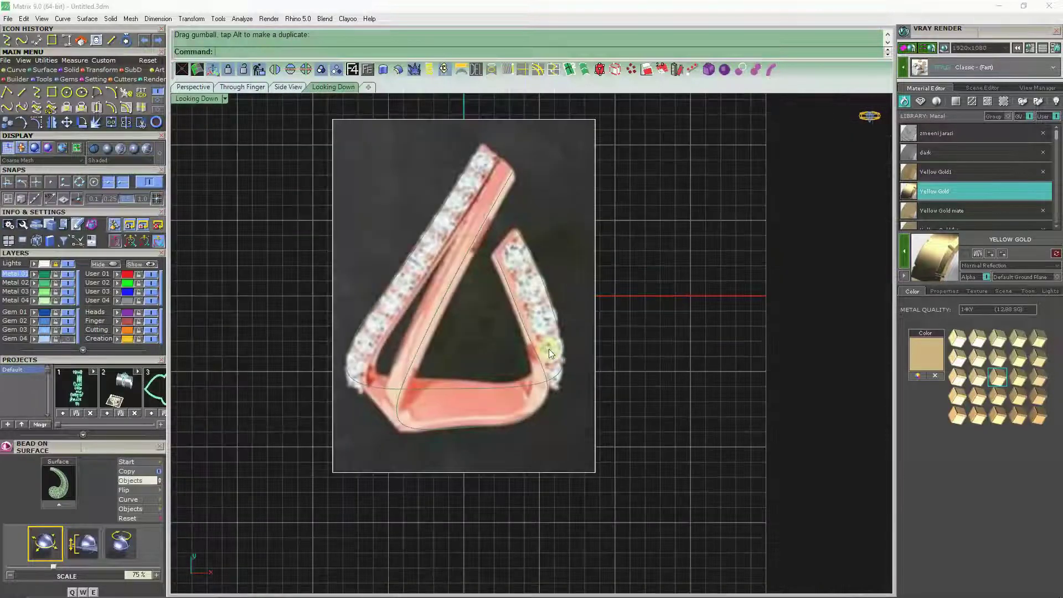
Select the band curve and raise it with the gumball in the Through Finger view.
left_click(440, 283)
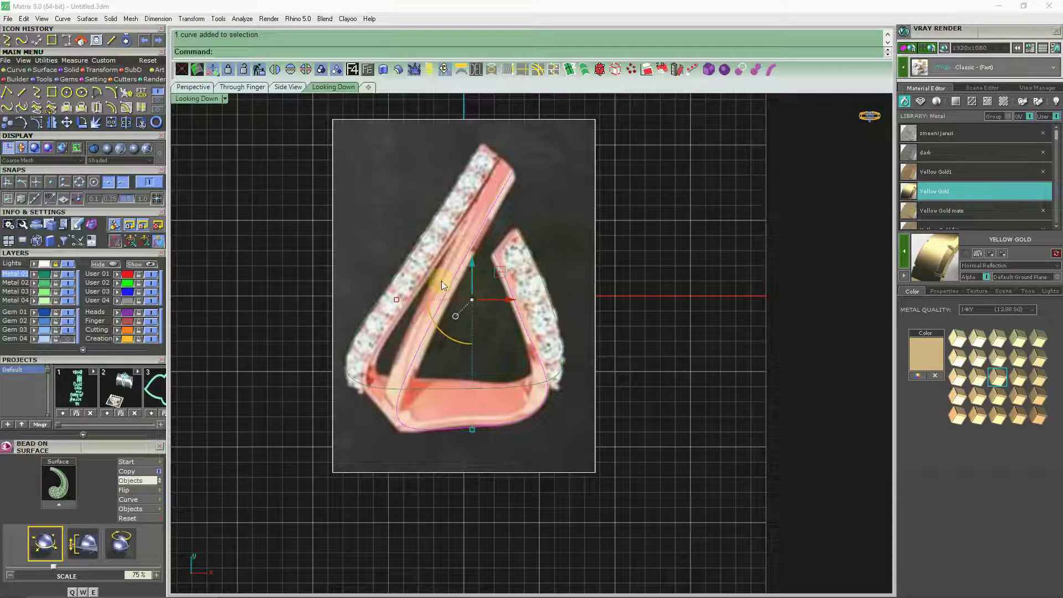
left_click(243, 89)
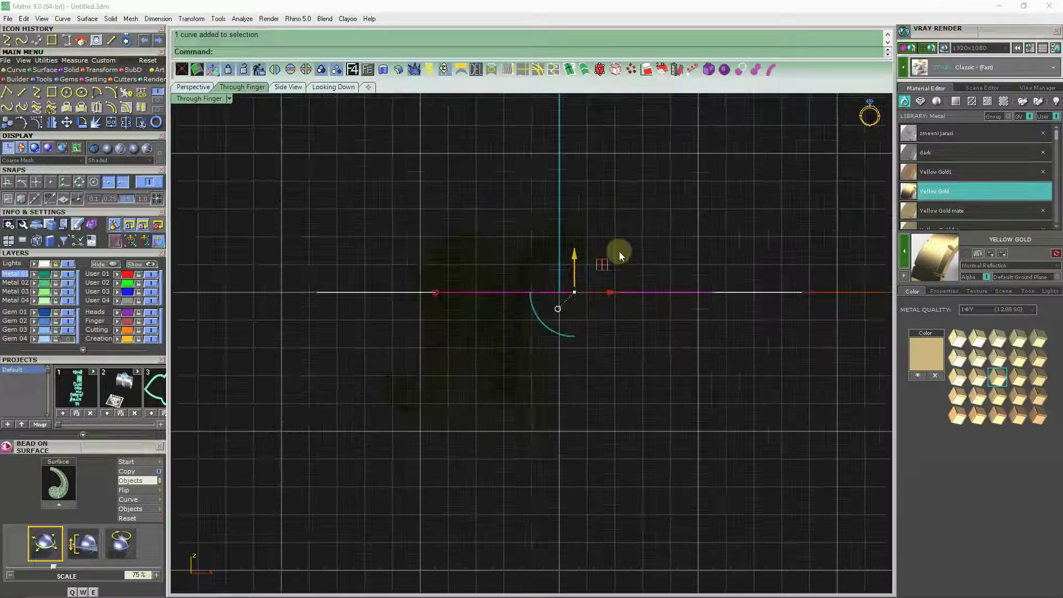
left_click_drag(506, 280, 506, 244)
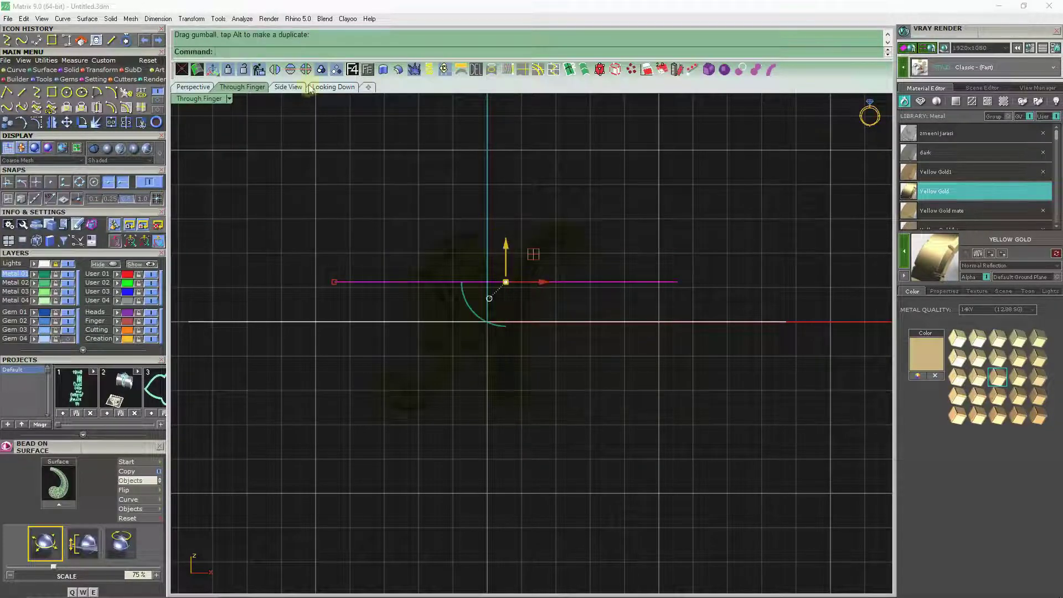
left_click(319, 87)
scroll(513, 159, "up", 5)
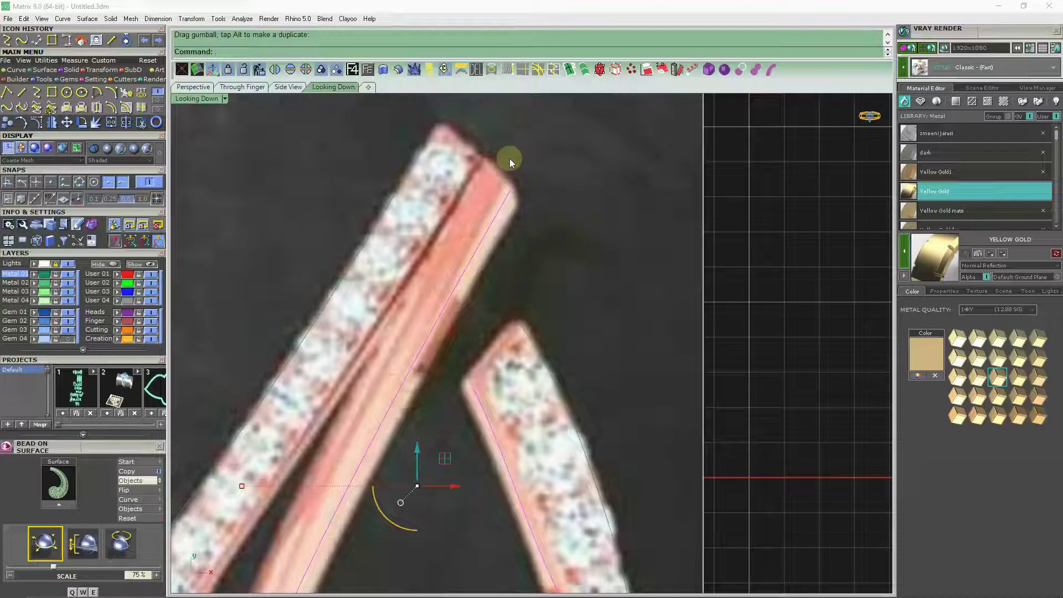
scroll(509, 159, "down", 4)
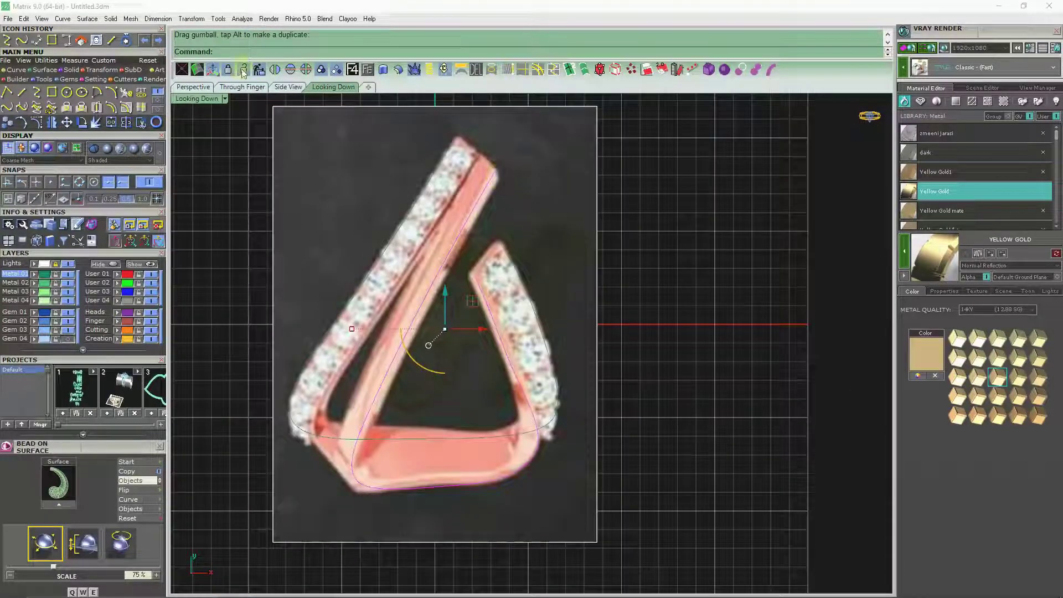
left_click(244, 87)
left_click_drag(502, 253, 510, 241)
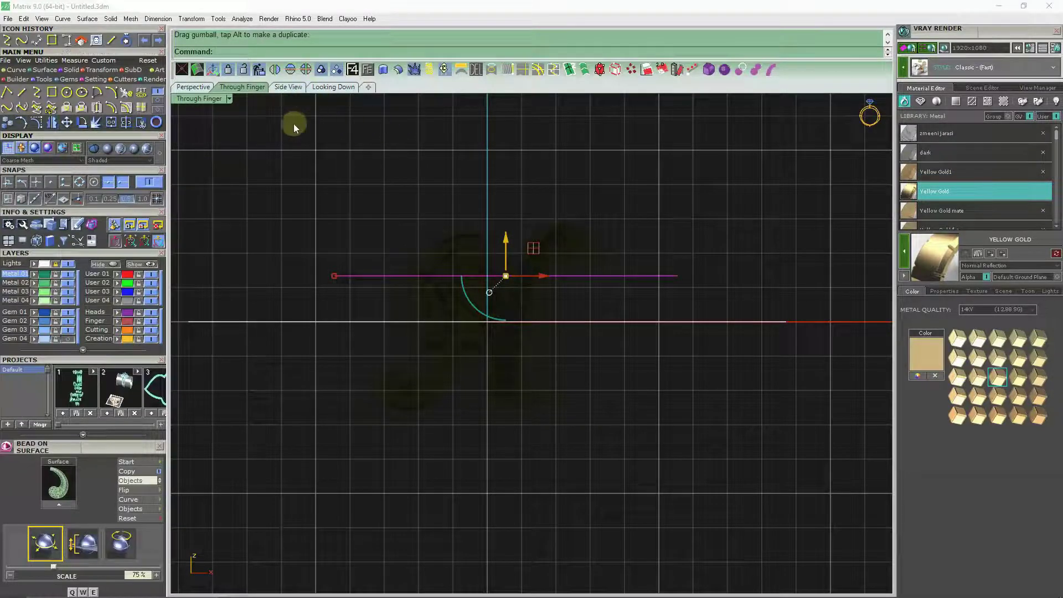
With snaps off, rotate the curve about the band's top end, setting the tilt in Side View.
left_click(68, 123)
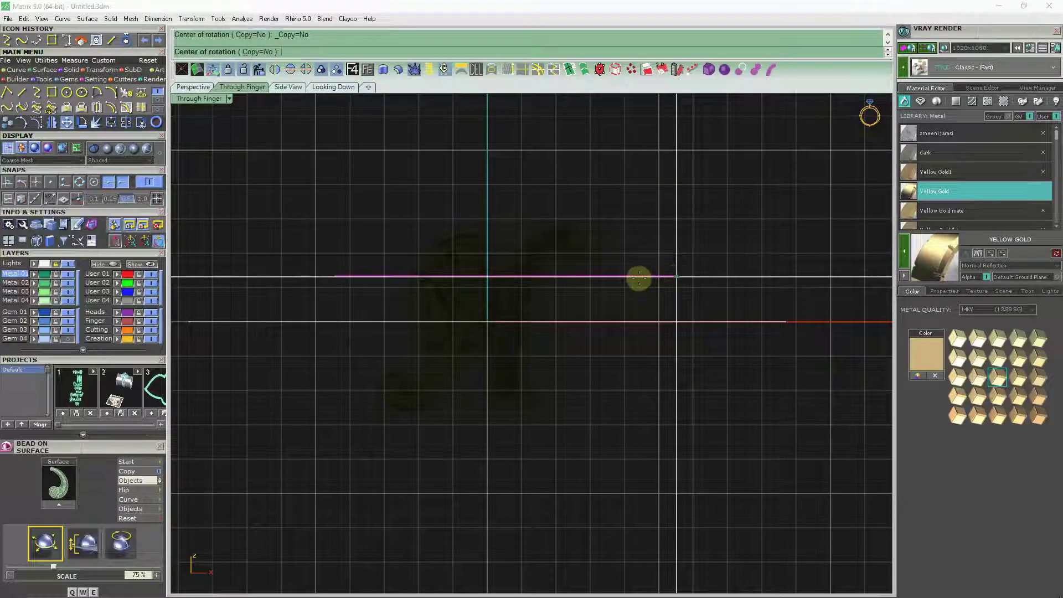
left_click(115, 181)
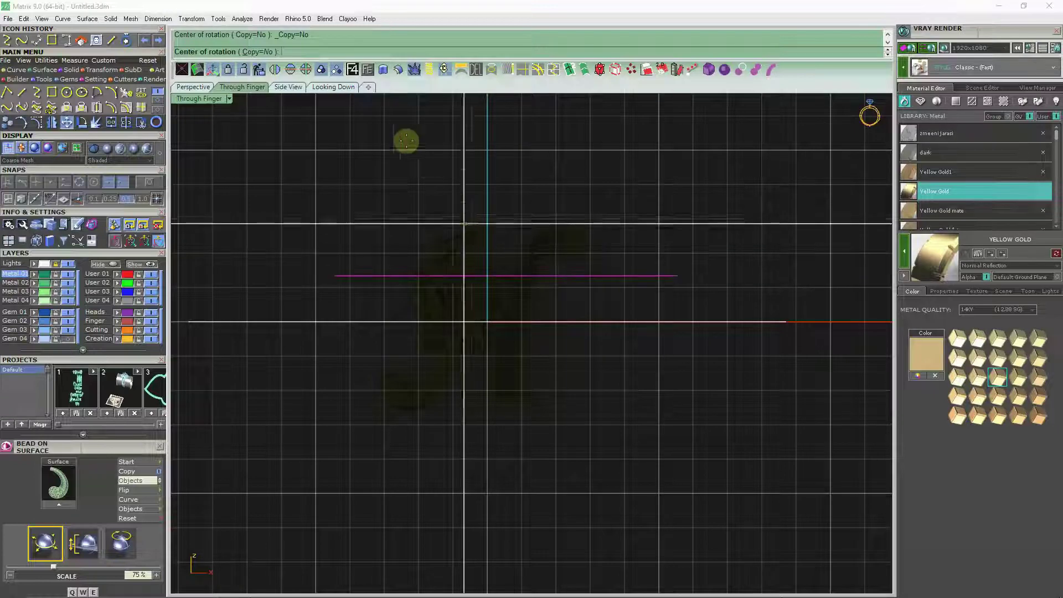
left_click(335, 89)
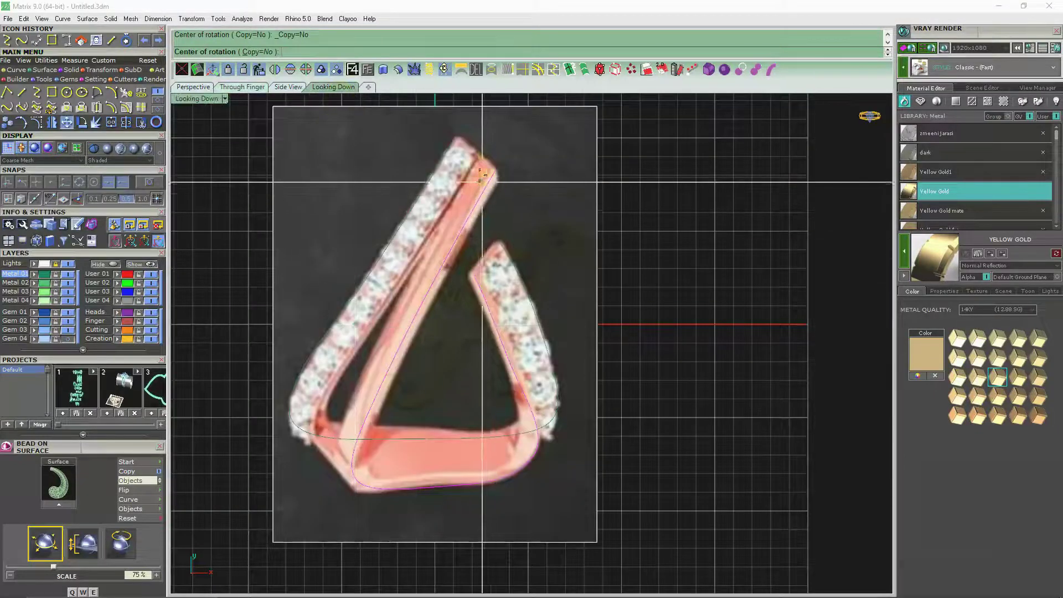
scroll(476, 161, "up", 2)
left_click(523, 184)
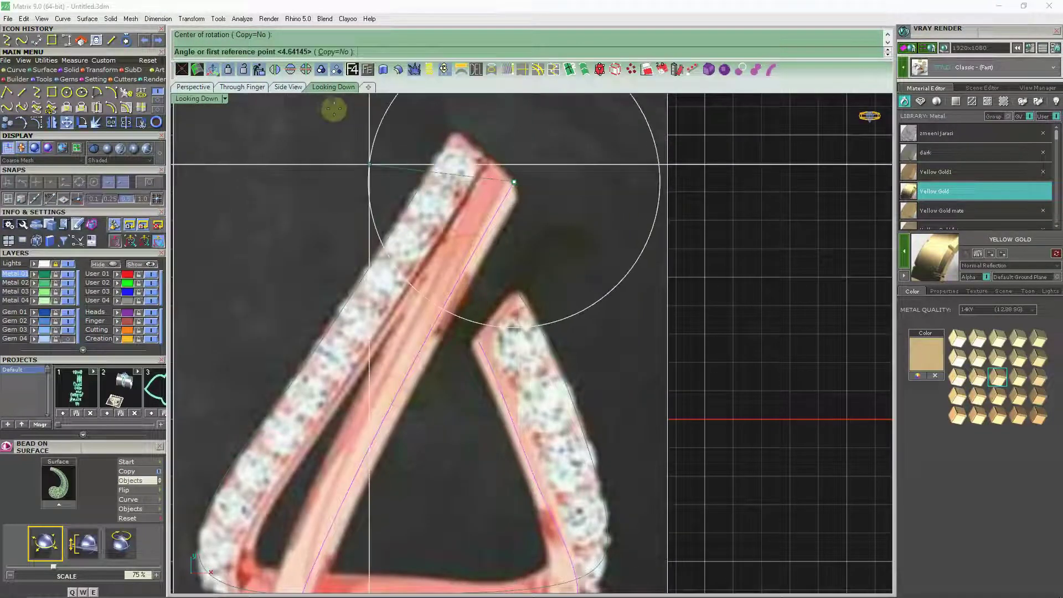
scroll(493, 232, "down", 3)
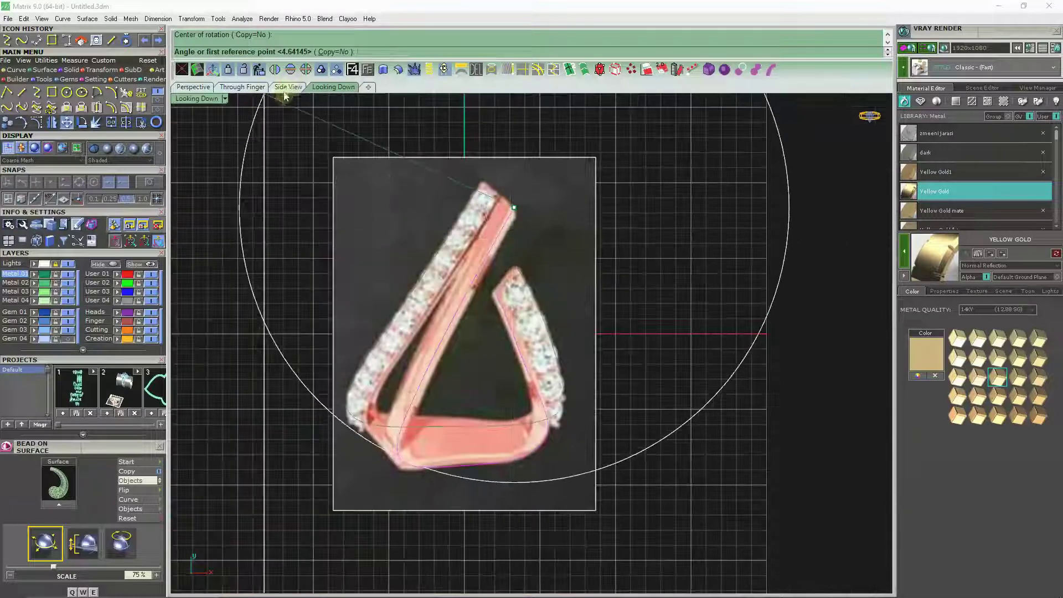
left_click(287, 89)
left_click(338, 264)
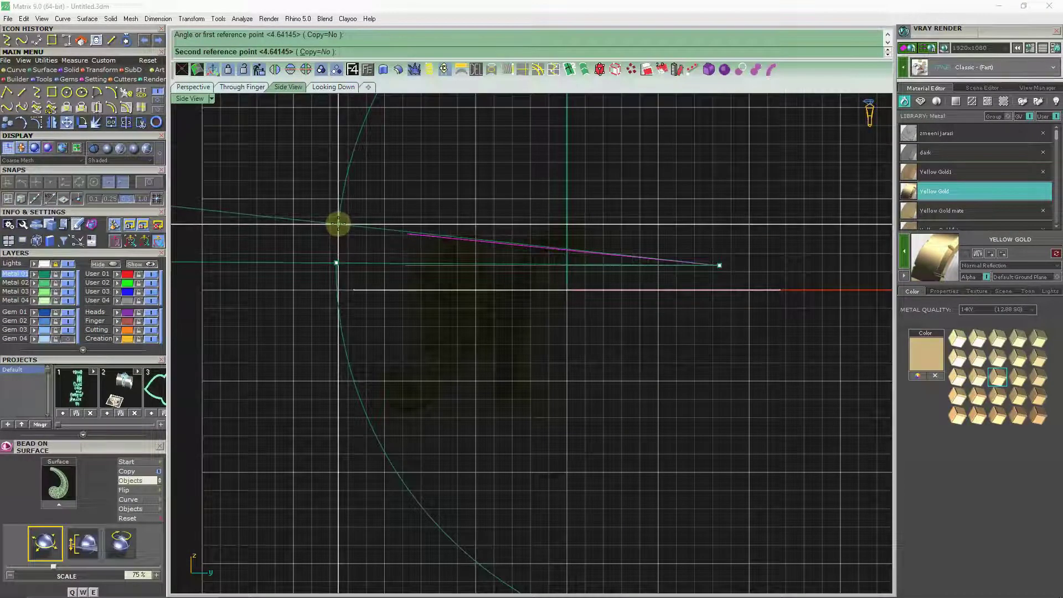
left_click(338, 223)
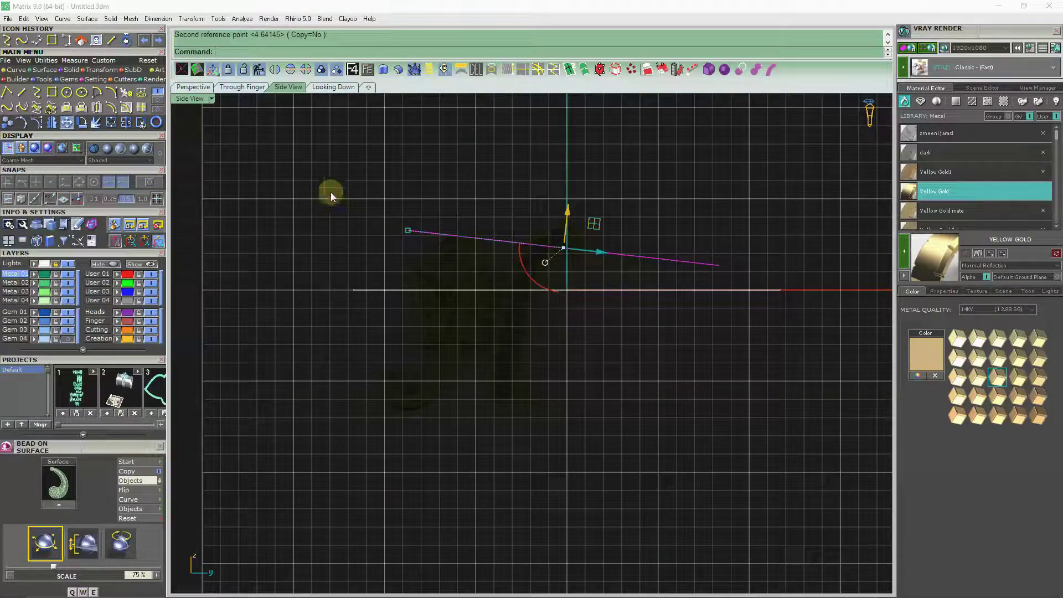
left_click(325, 87)
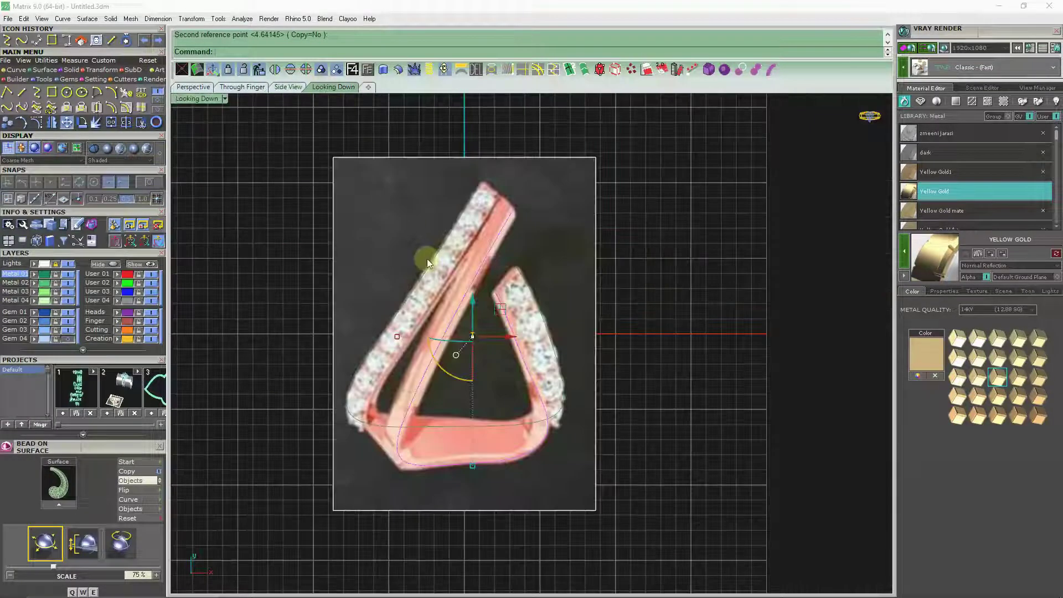
scroll(508, 345, "up", 1)
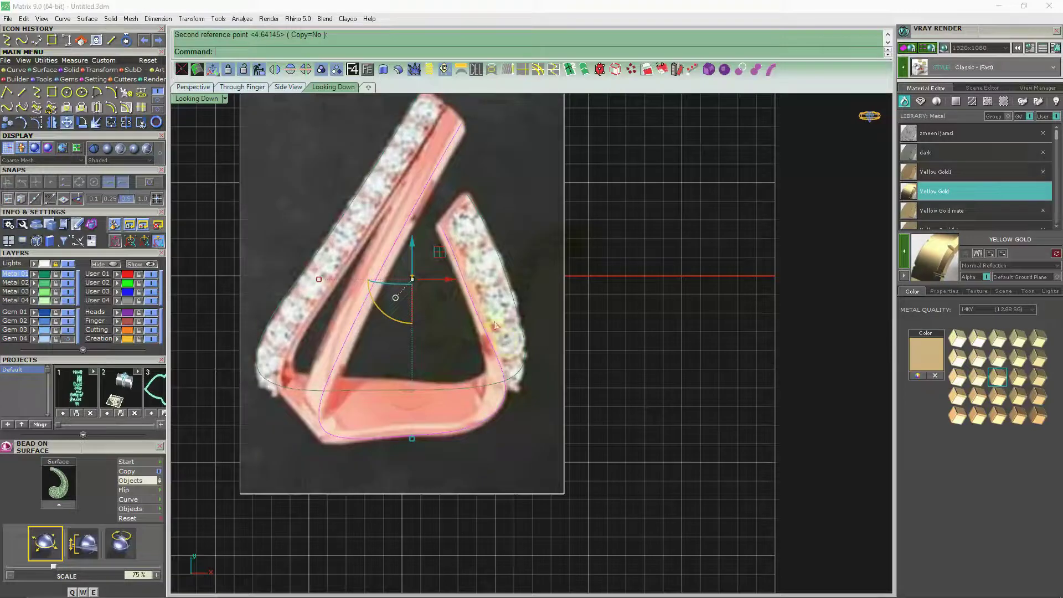
left_click(36, 123)
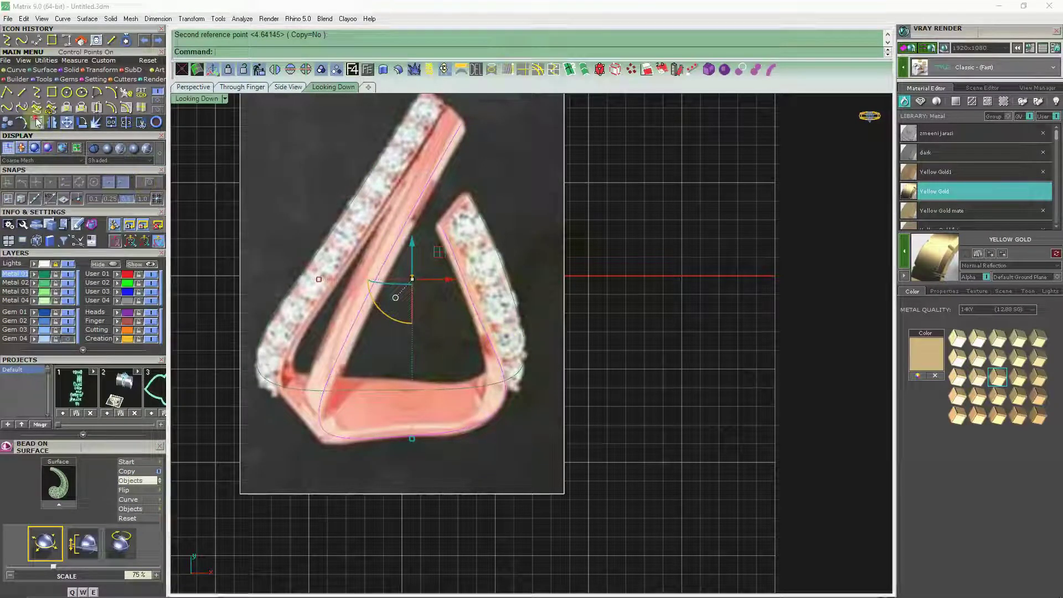
Select groups of curve points and move them with the gumball in the Through Finger view.
left_click_drag(563, 302, 561, 306)
left_click(242, 86)
scroll(598, 215, "up", 1)
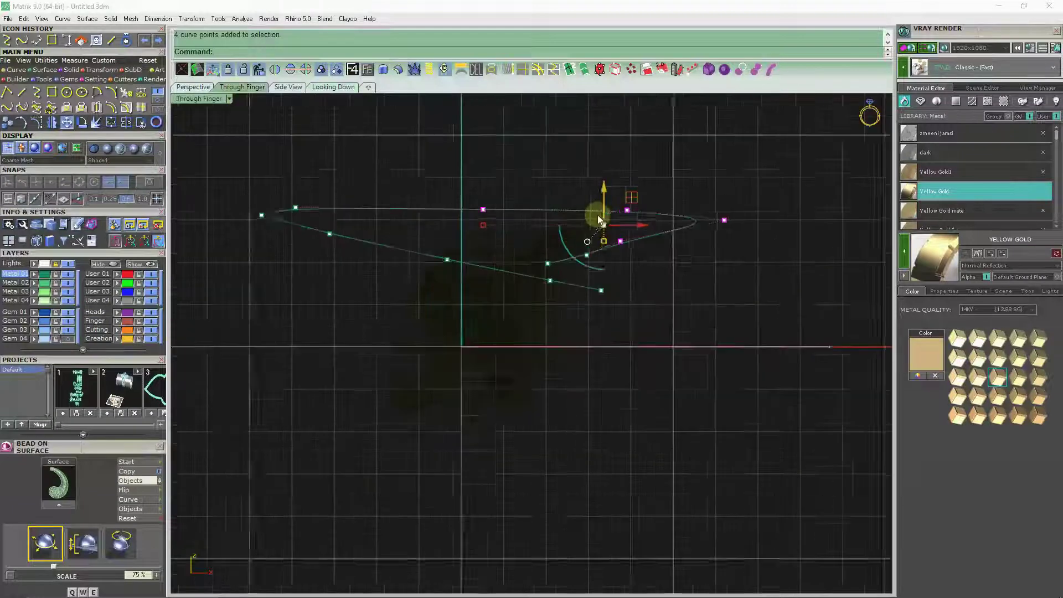
scroll(597, 215, "up", 2)
mouse_move(607, 205)
left_mouse_down()
mouse_move(616, 224)
mouse_move(614, 216)
left_mouse_up()
left_click_drag(424, 197, 463, 211)
left_click(458, 199)
scroll(570, 255, "up", 2)
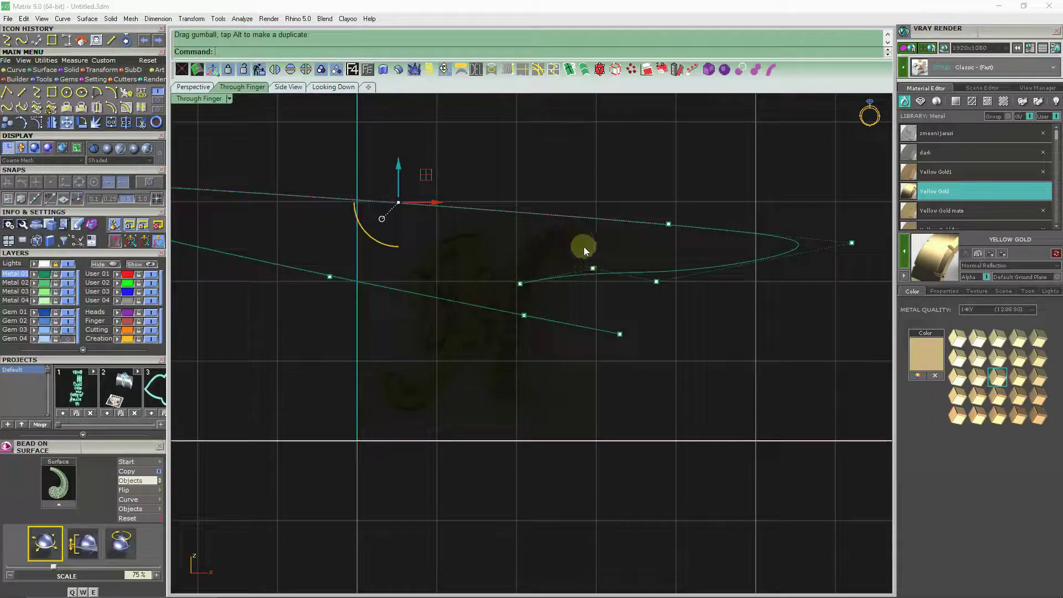
left_click_drag(596, 242, 600, 242)
scroll(600, 242, "down", 2)
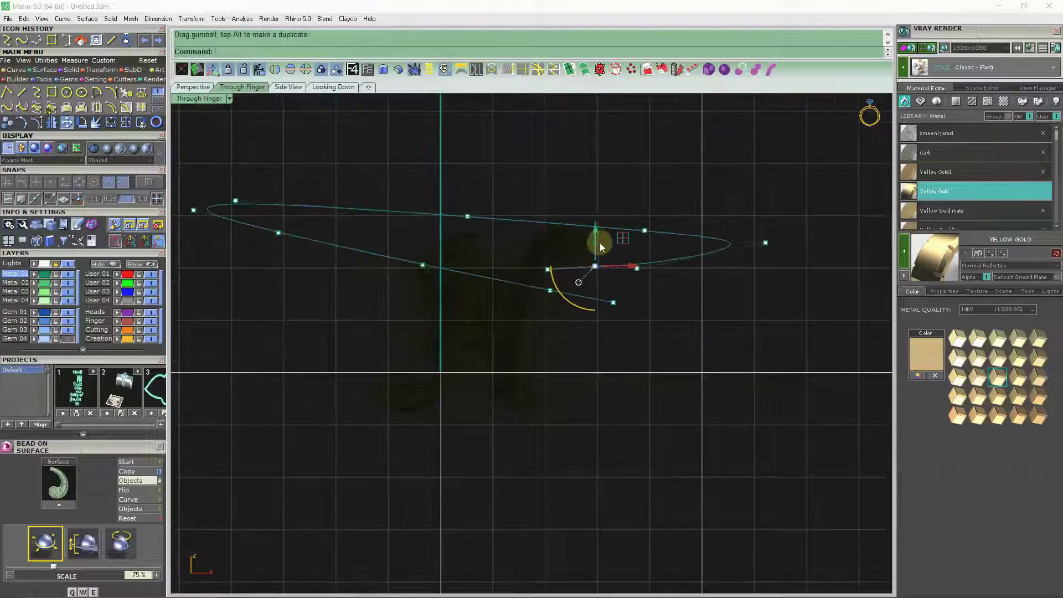
In Perspective, lift more curve points upward so the curve arches above the earring.
left_click(193, 87)
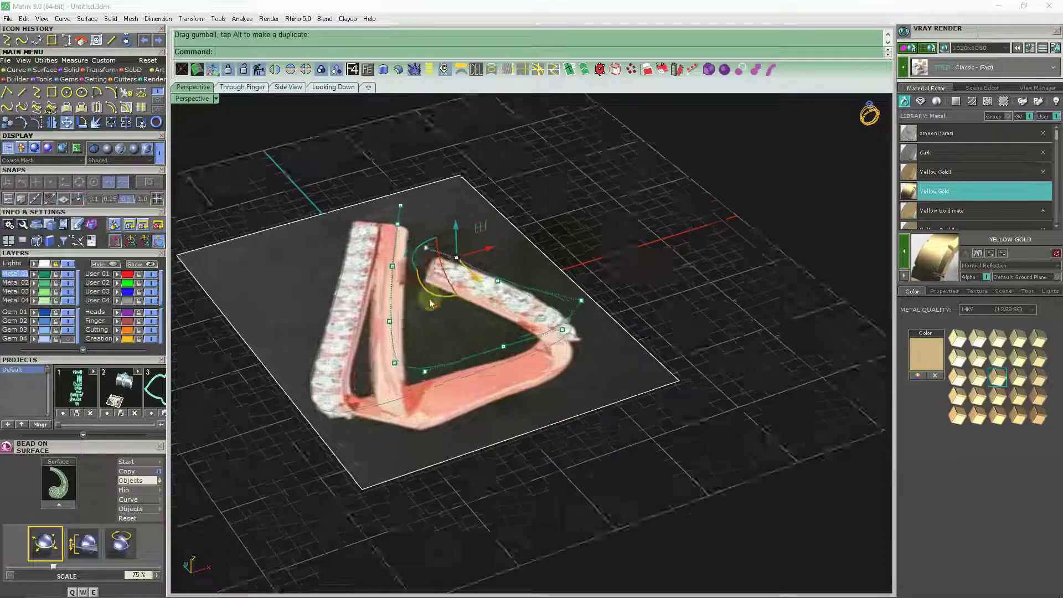
mouse_move(278, 249)
right_mouse_down()
mouse_move(667, 312)
mouse_move(687, 335)
right_mouse_up()
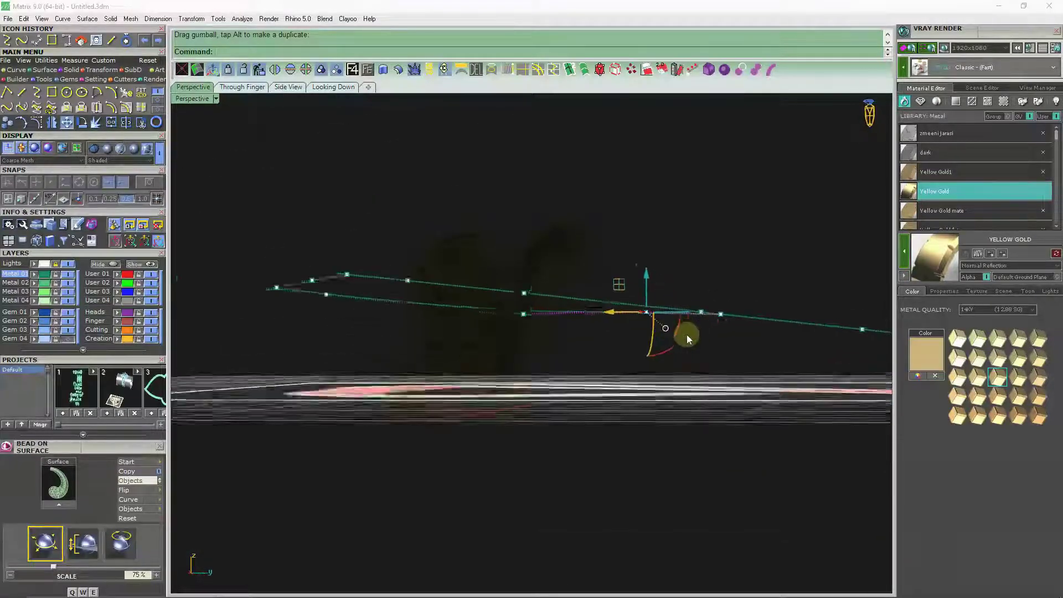
scroll(686, 335, "up", 3)
scroll(721, 320, "up", 2)
left_click(732, 321)
left_click_drag(731, 289, 714, 272)
mouse_move(715, 271)
right_mouse_down()
mouse_move(642, 308)
mouse_move(350, 277)
right_mouse_up()
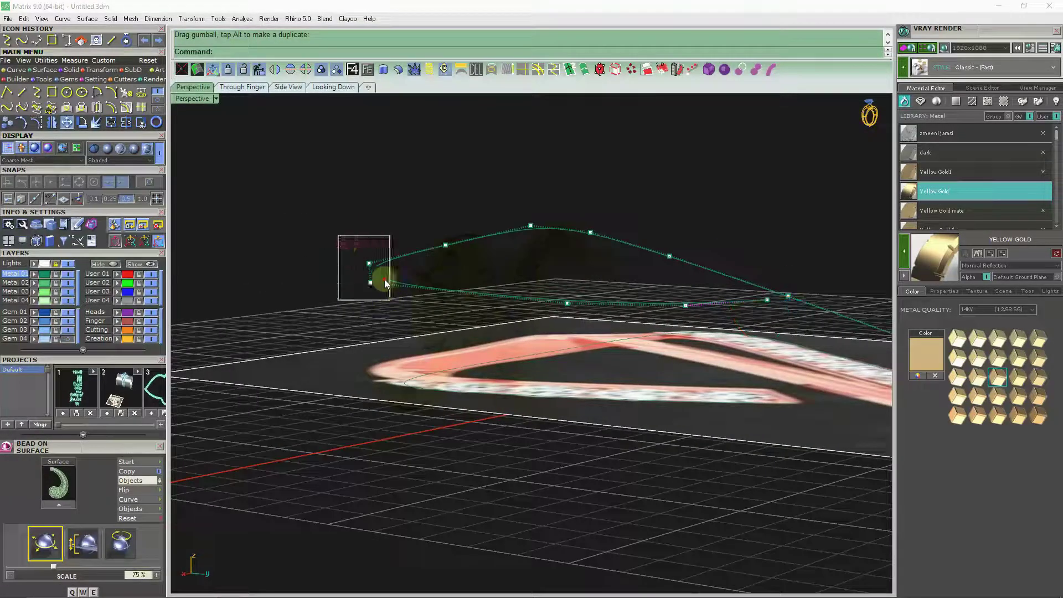
left_click_drag(372, 231, 368, 247)
mouse_move(442, 247)
right_mouse_down()
mouse_move(393, 246)
mouse_move(420, 240)
mouse_move(465, 261)
right_mouse_up()
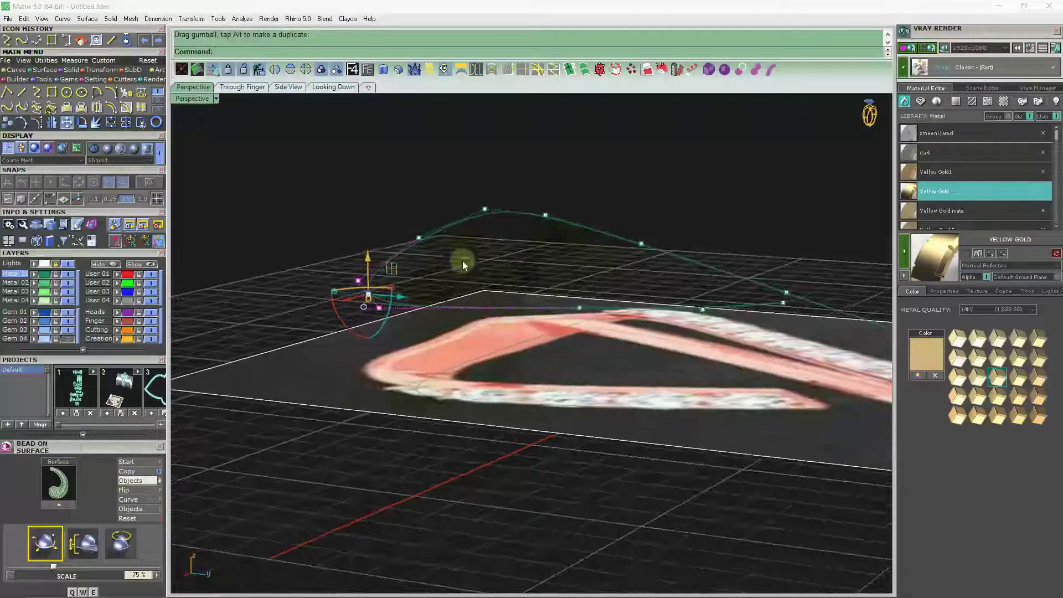
In Side View, reposition the tip control points to sharpen the curled tip.
left_click(288, 87)
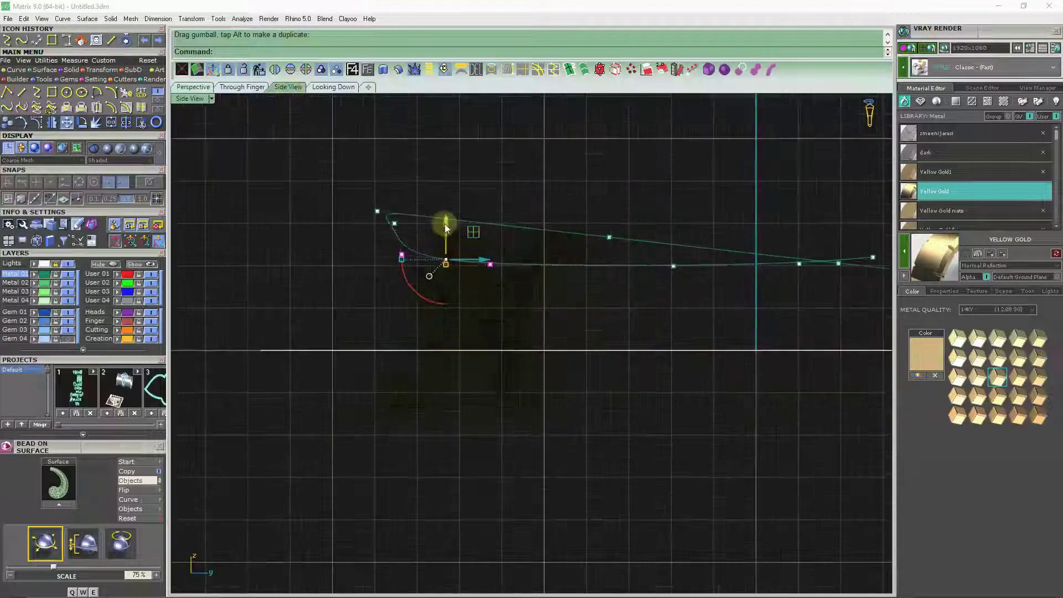
scroll(447, 236, "up", 2)
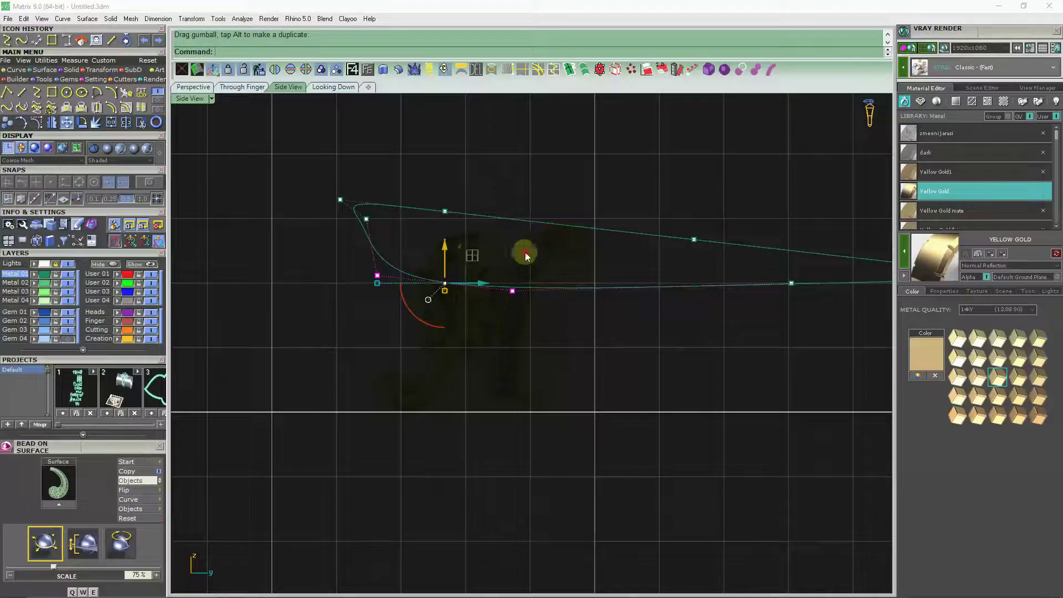
left_click_drag(517, 254, 511, 258)
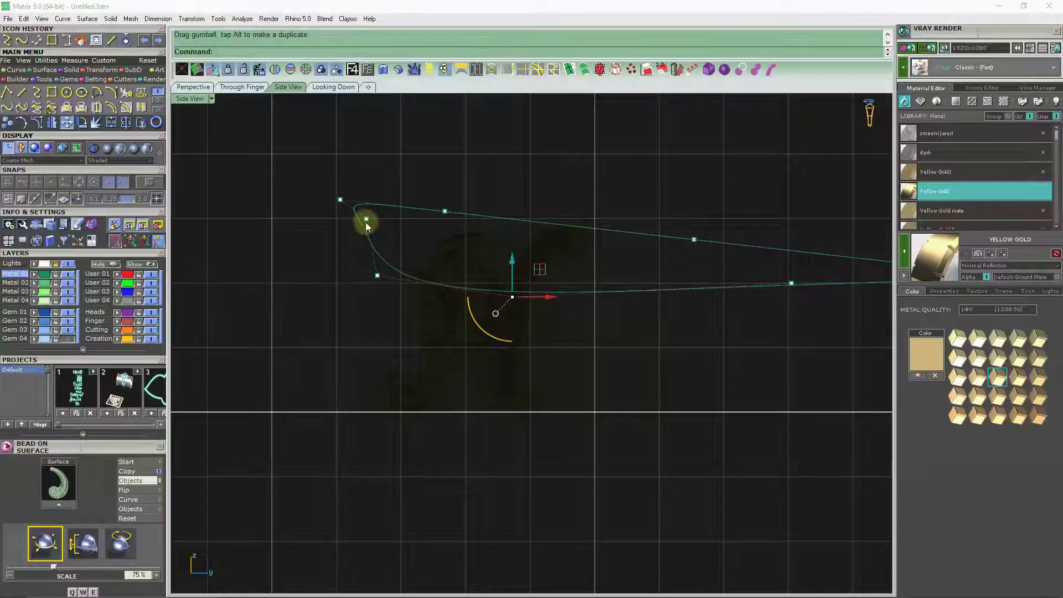
left_click_drag(370, 200, 366, 226)
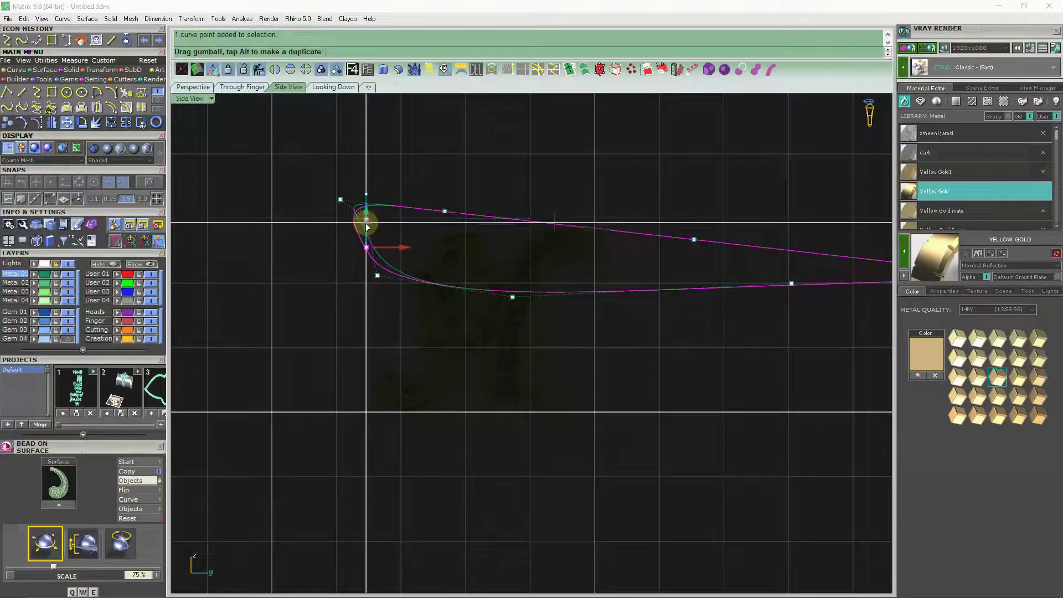
scroll(370, 184, "down", 2)
scroll(374, 223, "up", 2)
scroll(374, 223, "up", 3)
left_click_drag(390, 229, 387, 227)
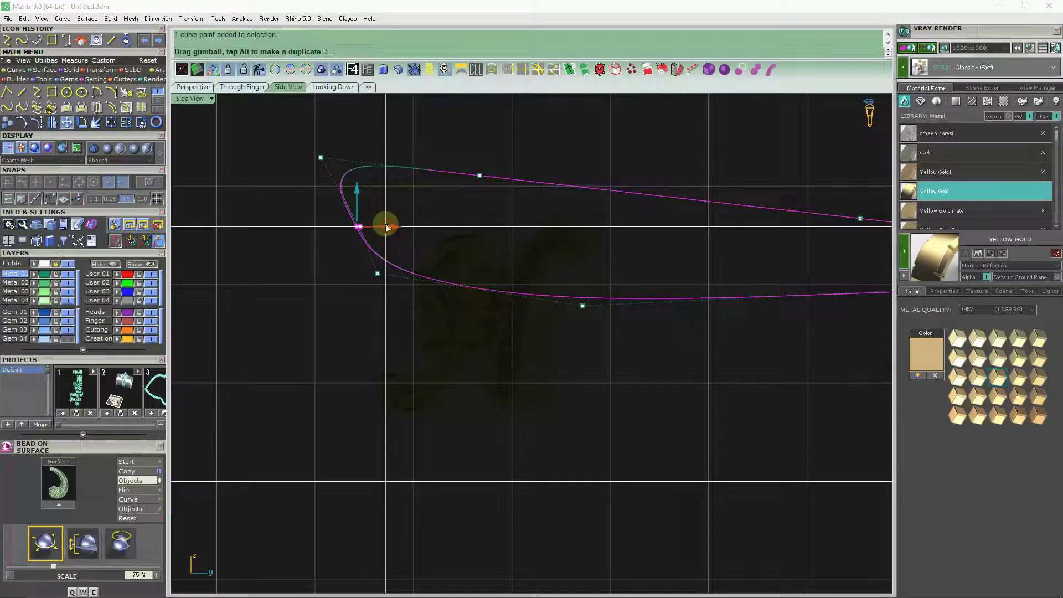
left_click_drag(360, 159, 366, 158)
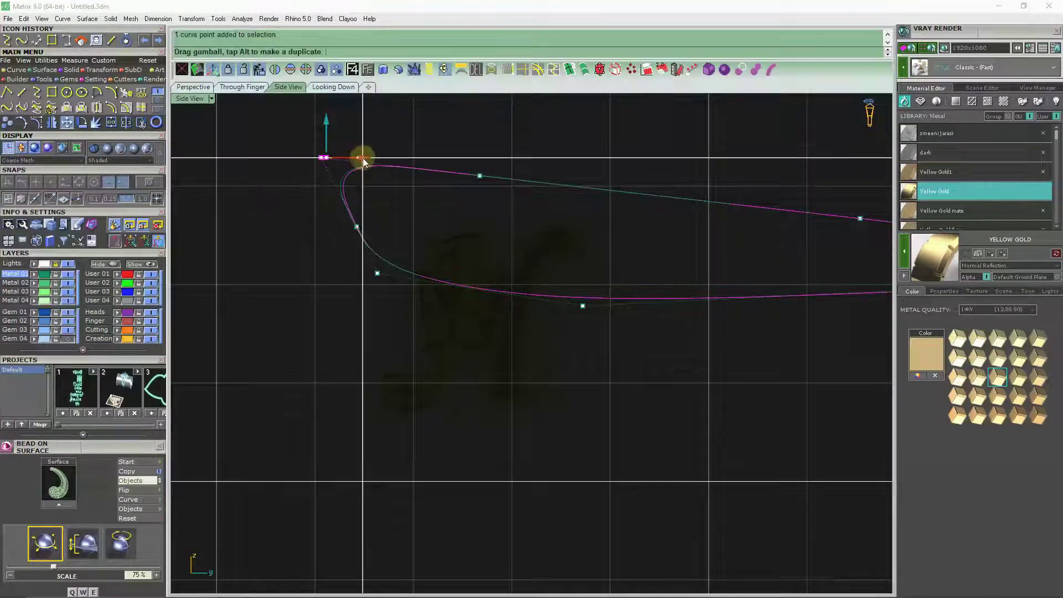
Lower the underside control points slightly so the curve sweeps smoothly.
scroll(396, 174, "down", 3)
scroll(473, 204, "down", 2)
mouse_move(460, 214)
right_mouse_down()
mouse_move(610, 219)
mouse_move(430, 217)
right_mouse_up()
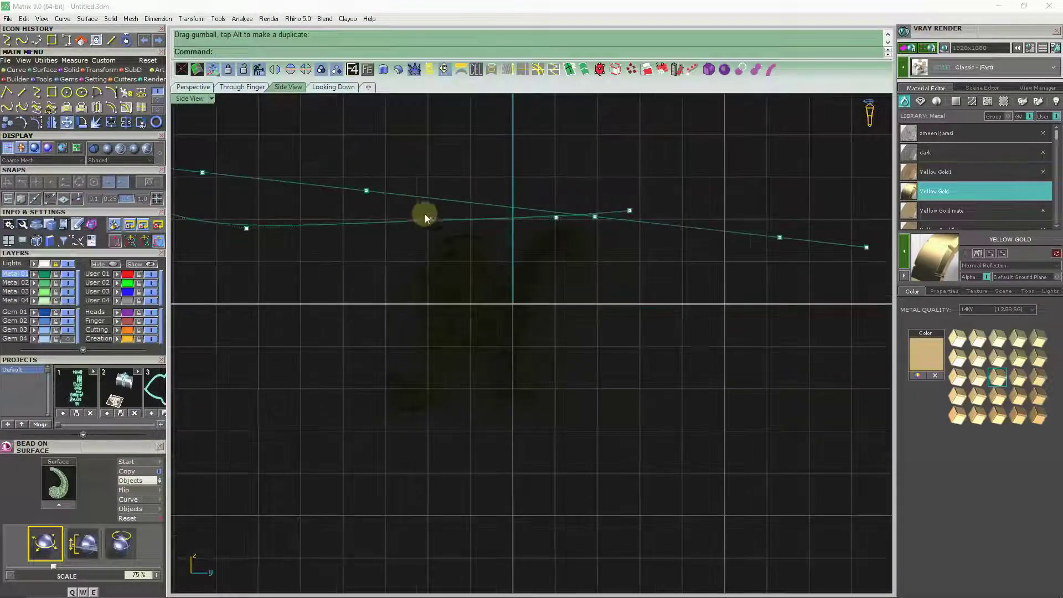
left_click_drag(431, 189, 431, 196)
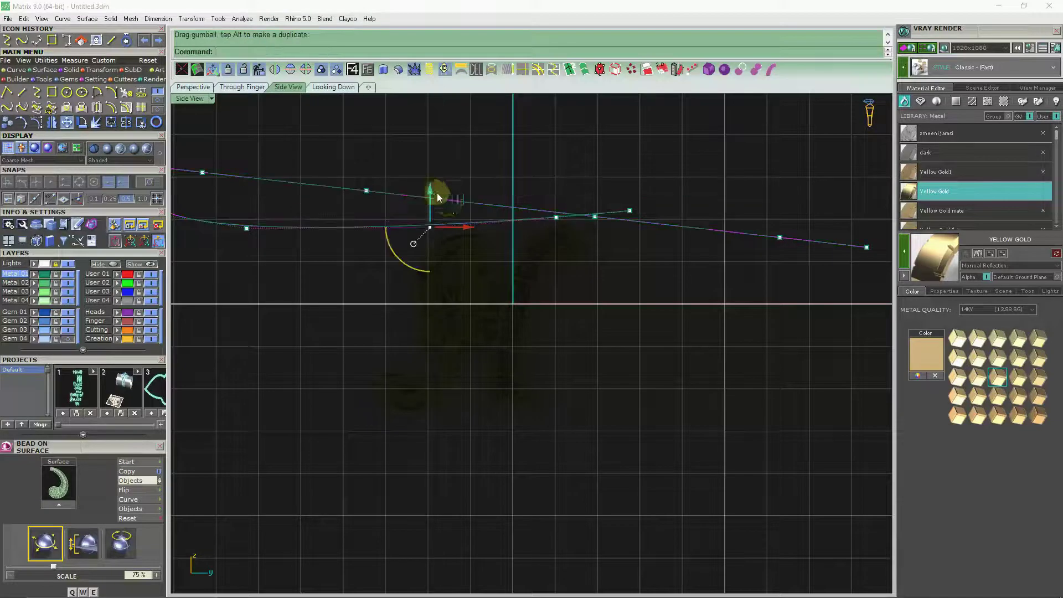
left_click_drag(249, 191, 251, 198)
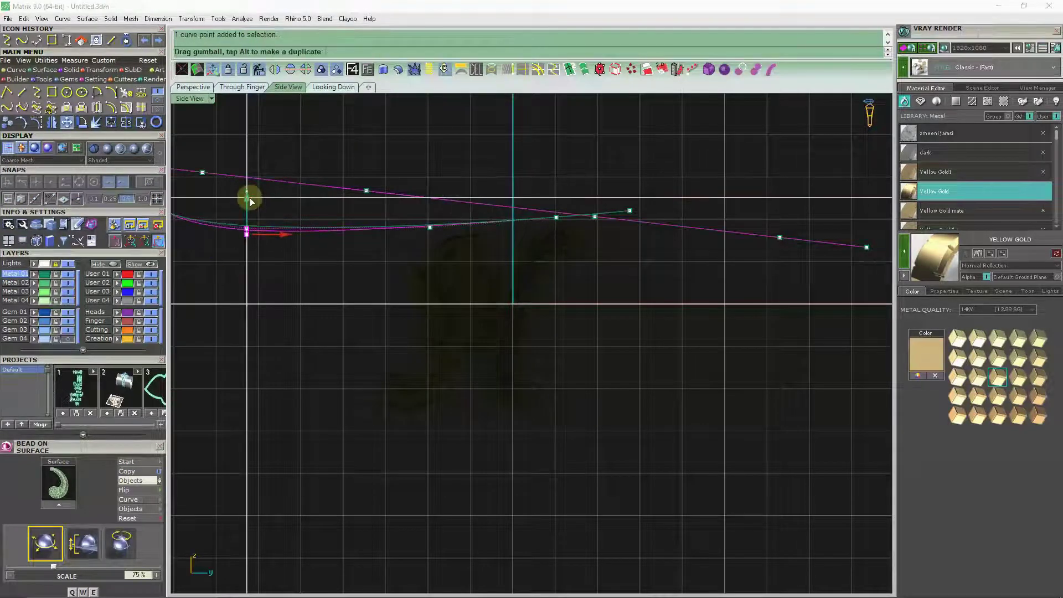
scroll(499, 244, "down", 3)
scroll(440, 224, "down", 2)
scroll(384, 235, "up", 4)
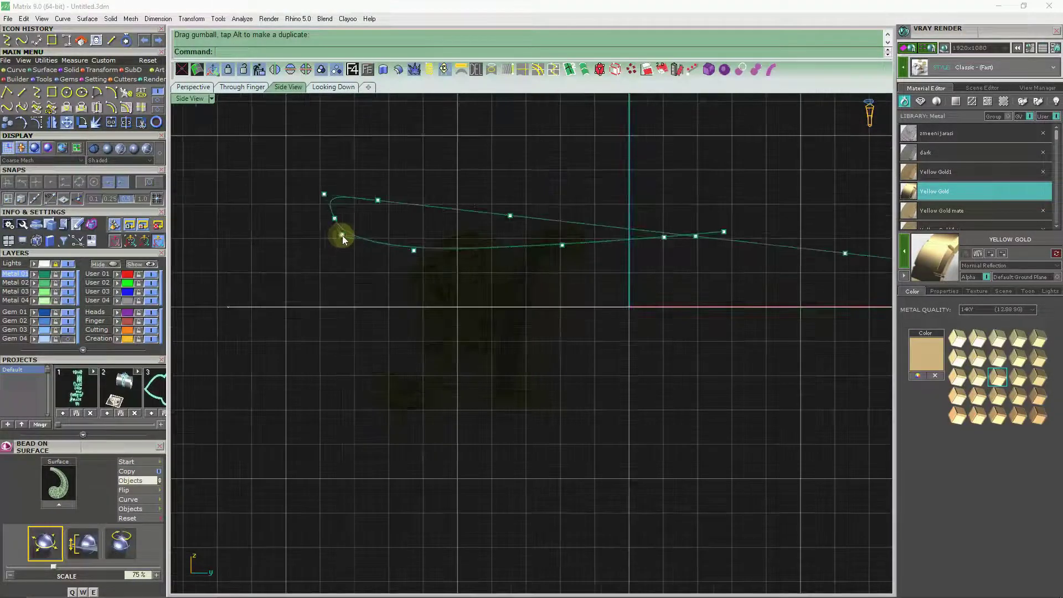
left_click(258, 88)
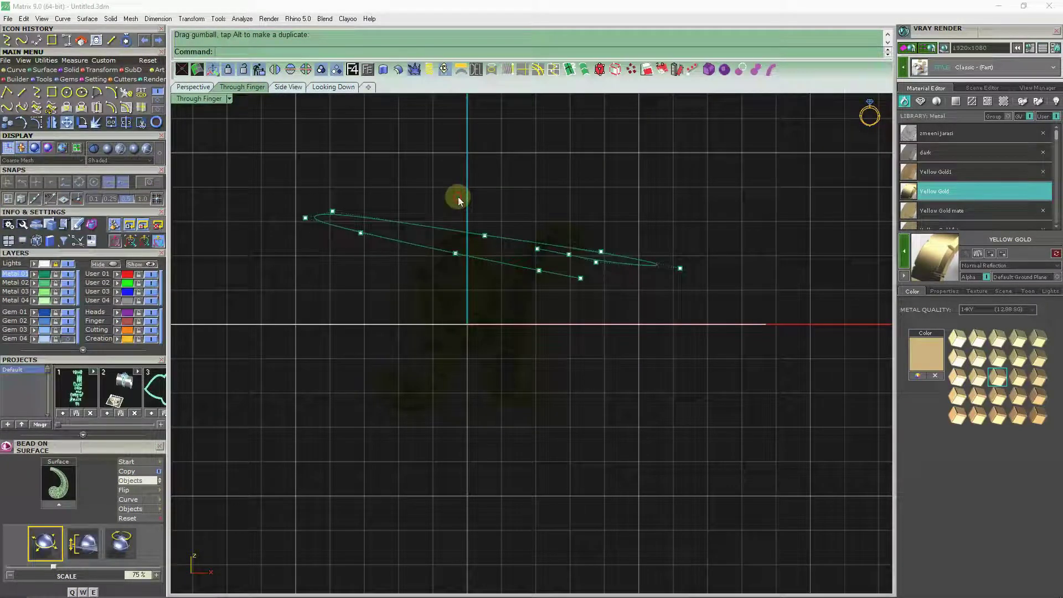
View the rail curves from Looking Down with the Lights reference photo hidden, zoomed in, points on.
left_click(335, 87)
scroll(477, 235, "down", 3)
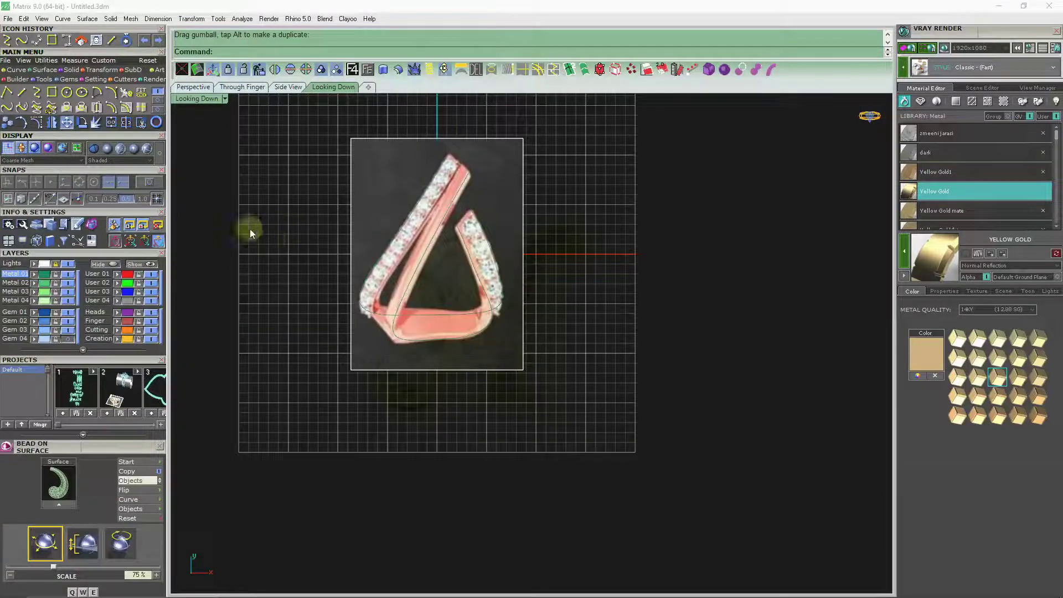
left_click(68, 266)
scroll(452, 266, "up", 2)
scroll(505, 275, "up", 1)
scroll(488, 270, "up", 1)
scroll(487, 270, "up", 1)
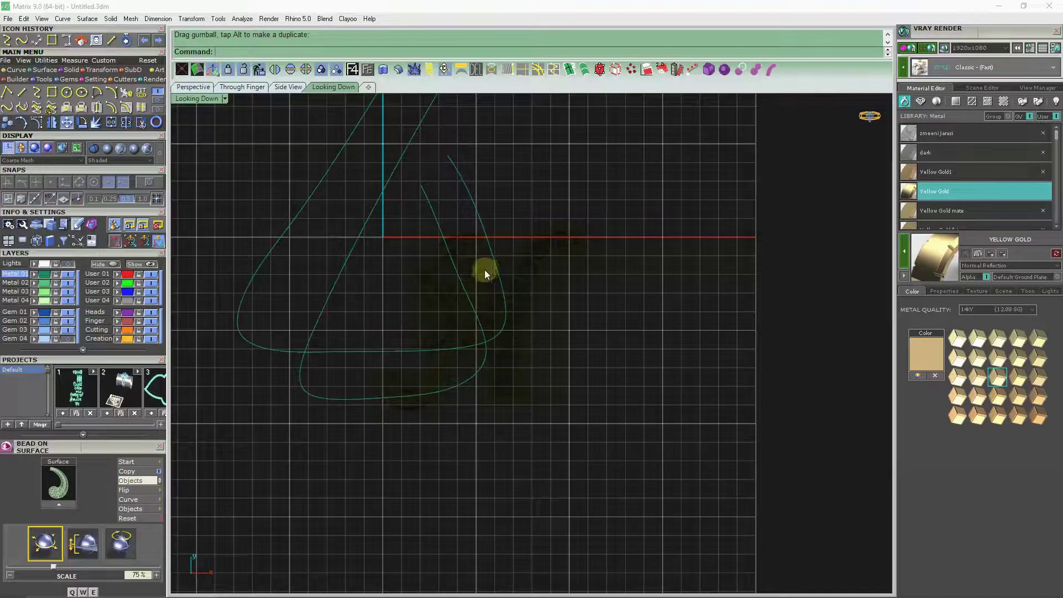
scroll(430, 281, "up", 1)
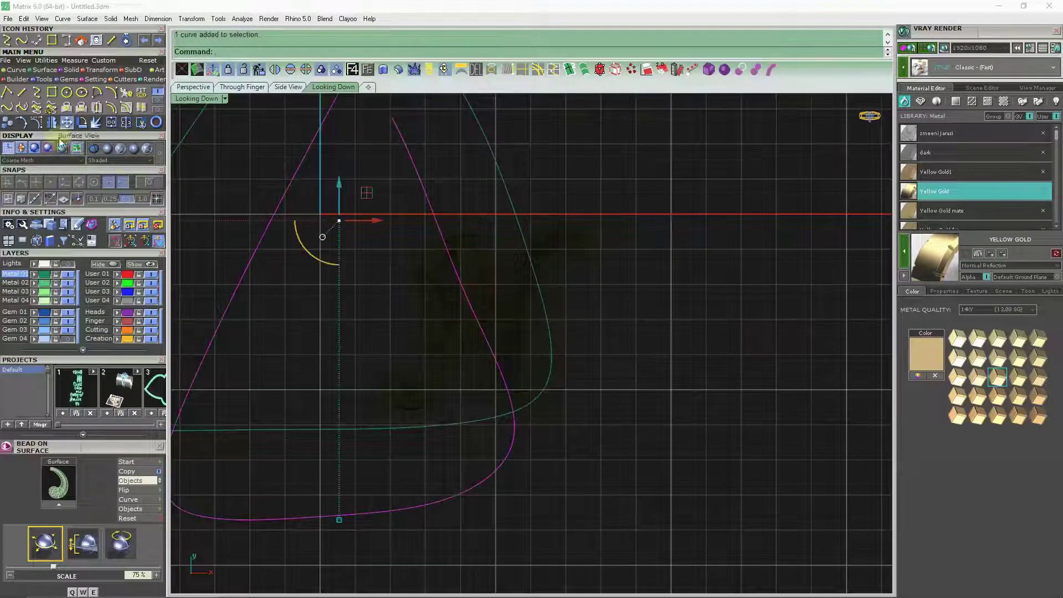
left_click(41, 120)
Show the right-hand rail's control points and drag them outward to the right.
left_click_drag(486, 257, 500, 254)
left_click(507, 257)
key("F10")
left_click_drag(545, 207, 556, 209)
scroll(610, 309, "down", 3)
scroll(507, 380, "up", 4)
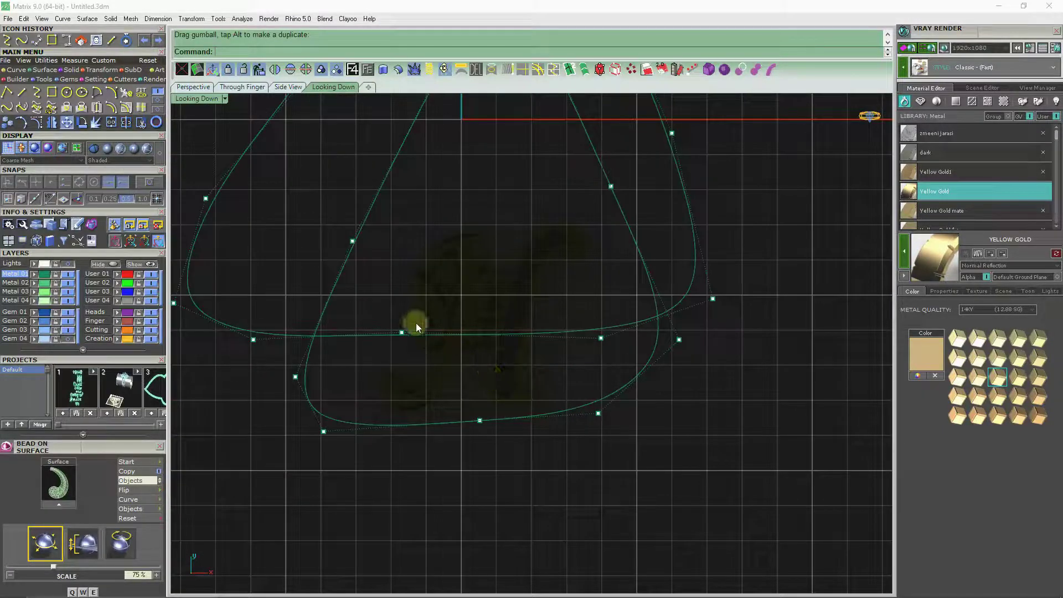
Nudge a control point on the outer curve's base within the plane.
left_click(402, 332)
left_click_drag(432, 307, 437, 312)
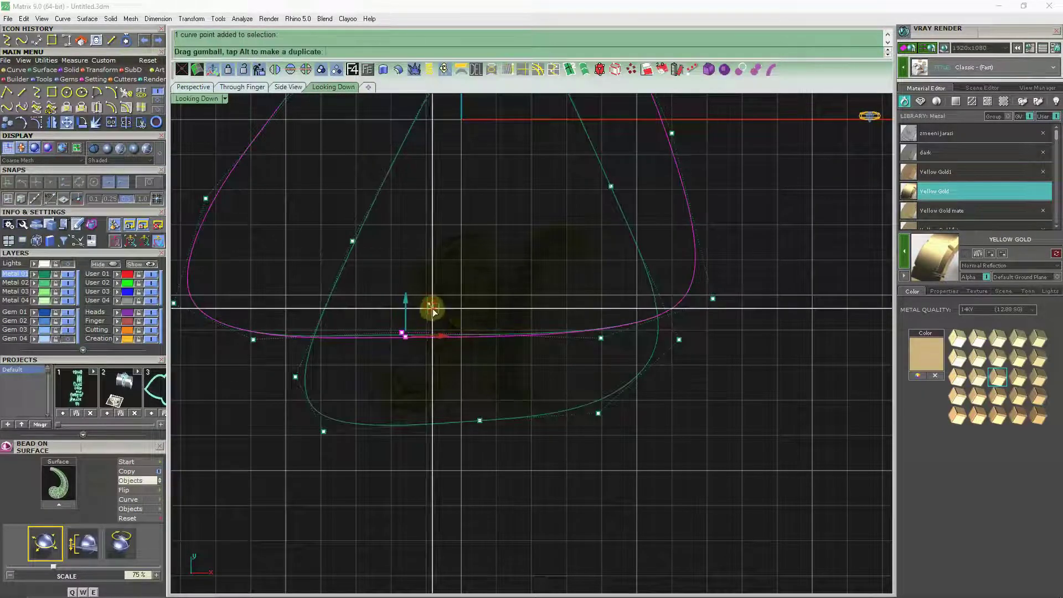
left_click_drag(634, 310, 356, 319)
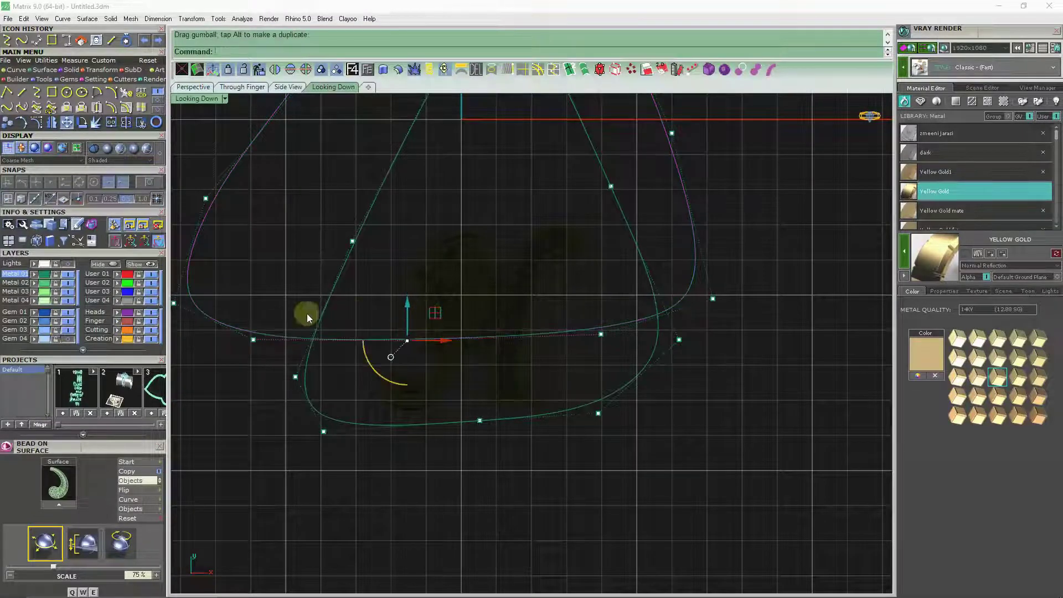
scroll(238, 309, "down", 2)
scroll(183, 307, "up", 2)
Window-select the inner curve's base points and move them along Y to reshape the base.
left_click_drag(181, 298, 340, 372)
left_click_drag(292, 310, 387, 363)
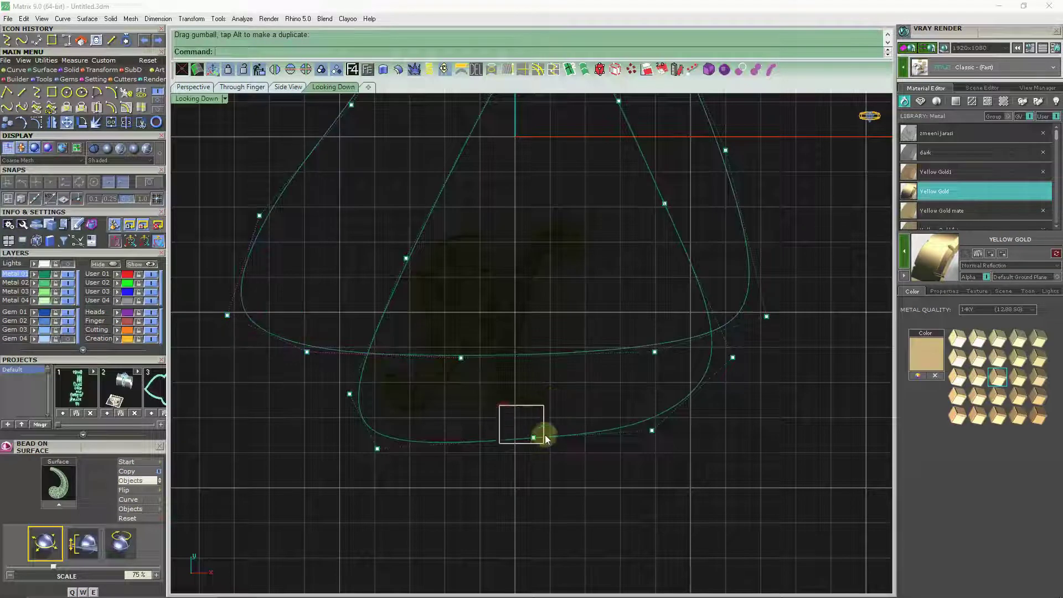
left_click_drag(539, 407, 542, 408)
left_click(630, 411)
left_click_drag(654, 397, 650, 390)
Pull the outer curve's lower-left corner and left-arm points outward to widen that side.
scroll(667, 373, "down", 2)
scroll(613, 404, "down", 2)
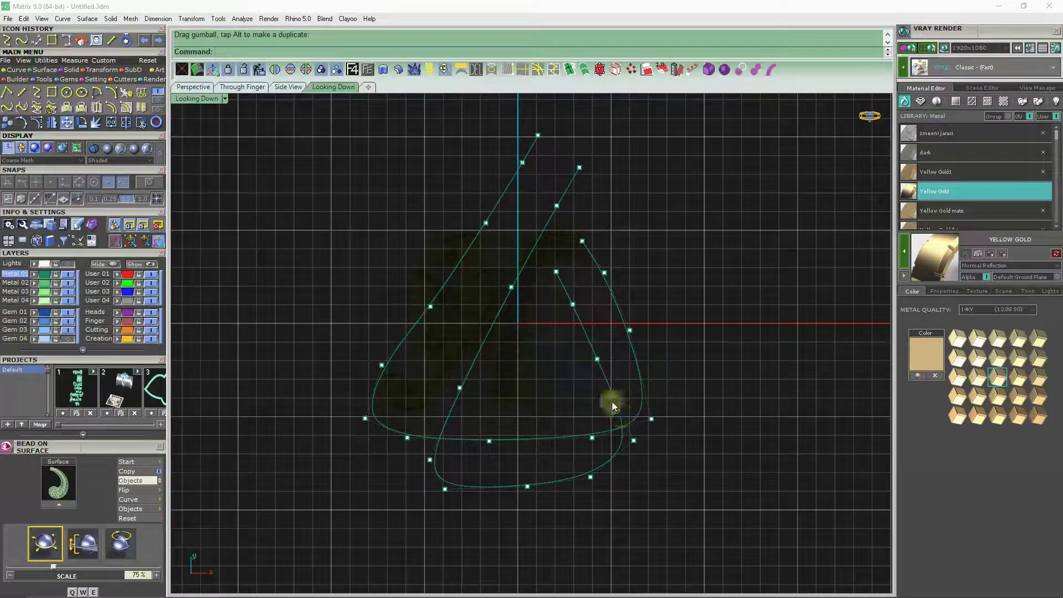
scroll(442, 299, "up", 1)
left_click_drag(414, 381, 418, 389)
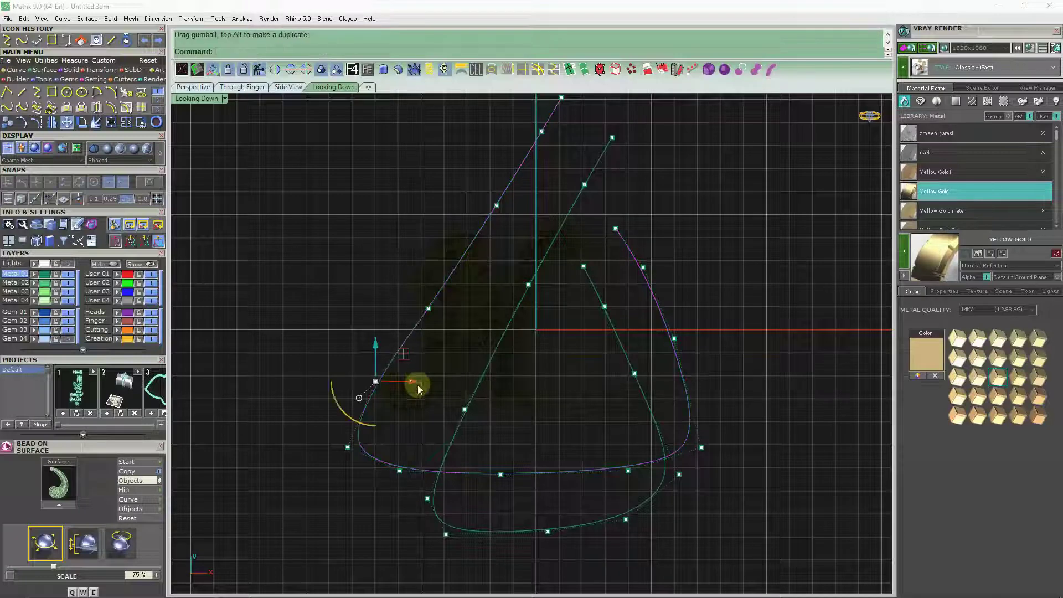
left_click_drag(370, 448, 391, 459)
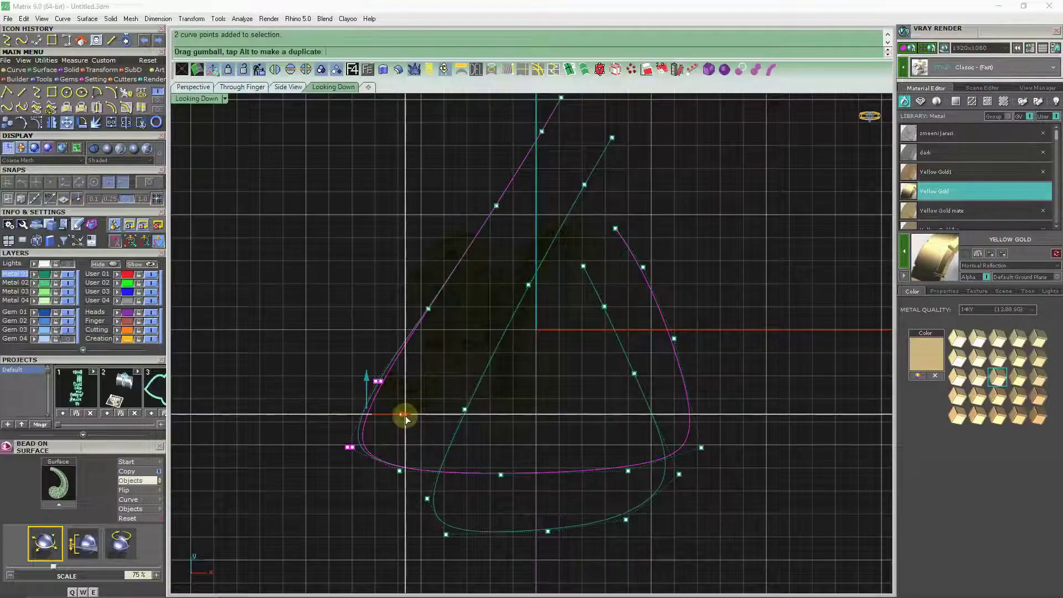
left_click(444, 362)
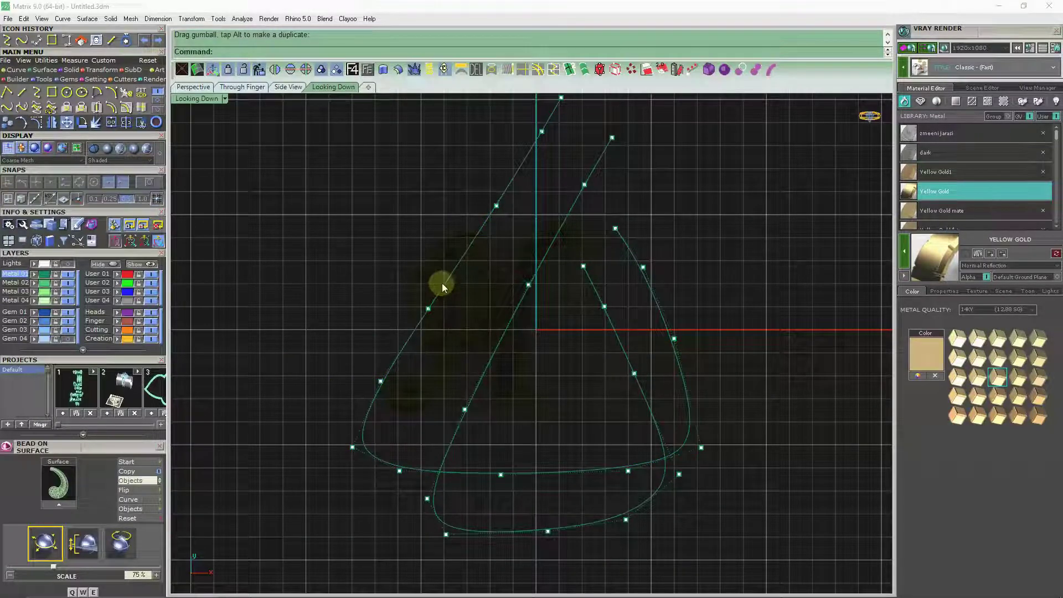
Pan to the inner triangle's right edge and pick a control point there.
key("Right")
key("Up")
key("Right")
key("Up")
key("Right")
key("Up")
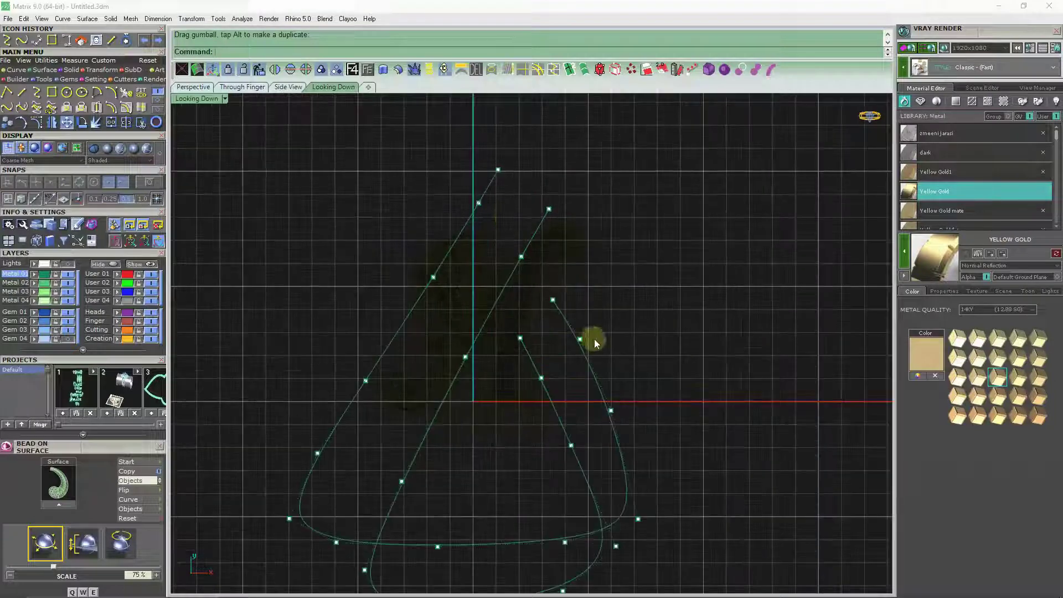
scroll(594, 340, "up", 2)
scroll(577, 340, "up", 1)
left_click(575, 340)
left_click(599, 314)
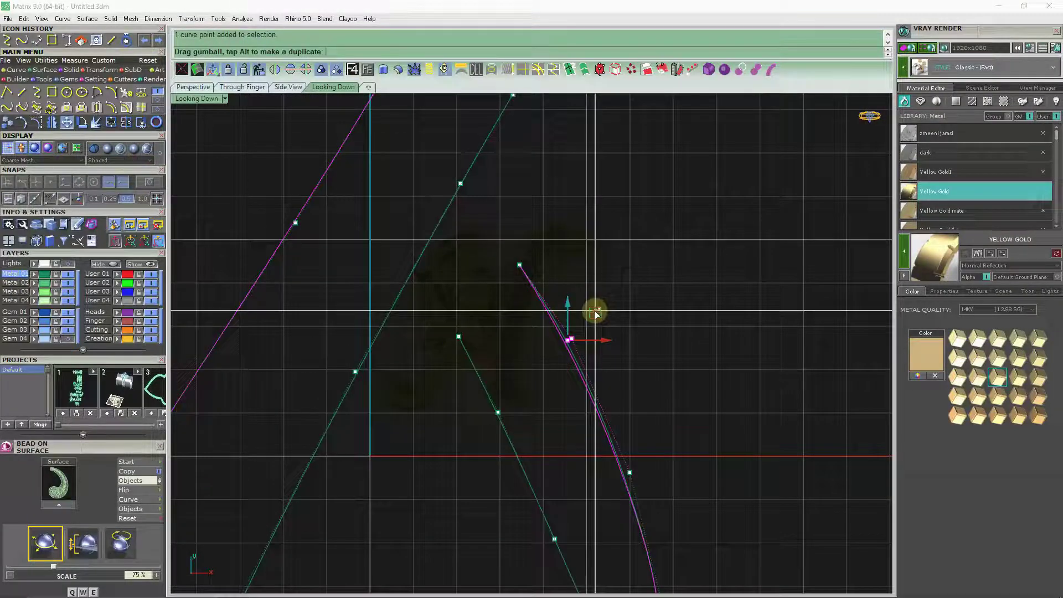
Drag the right-edge control point outward to reshape the inner triangle's right edge.
scroll(613, 312, "down", 1)
scroll(583, 326, "down", 1)
scroll(583, 326, "up", 1)
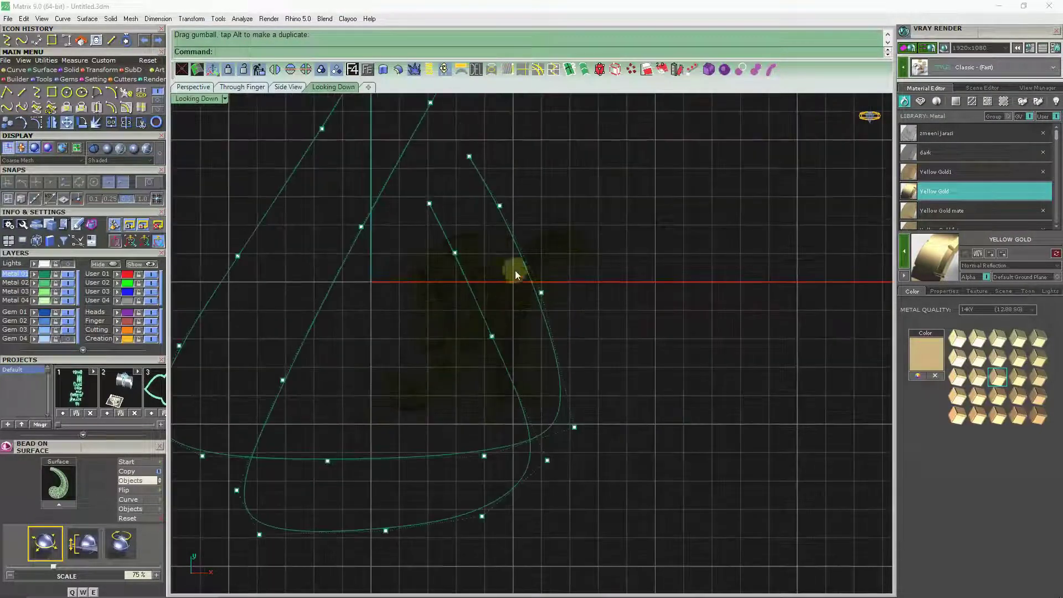
left_click_drag(574, 273, 637, 340)
scroll(597, 323, "down", 2)
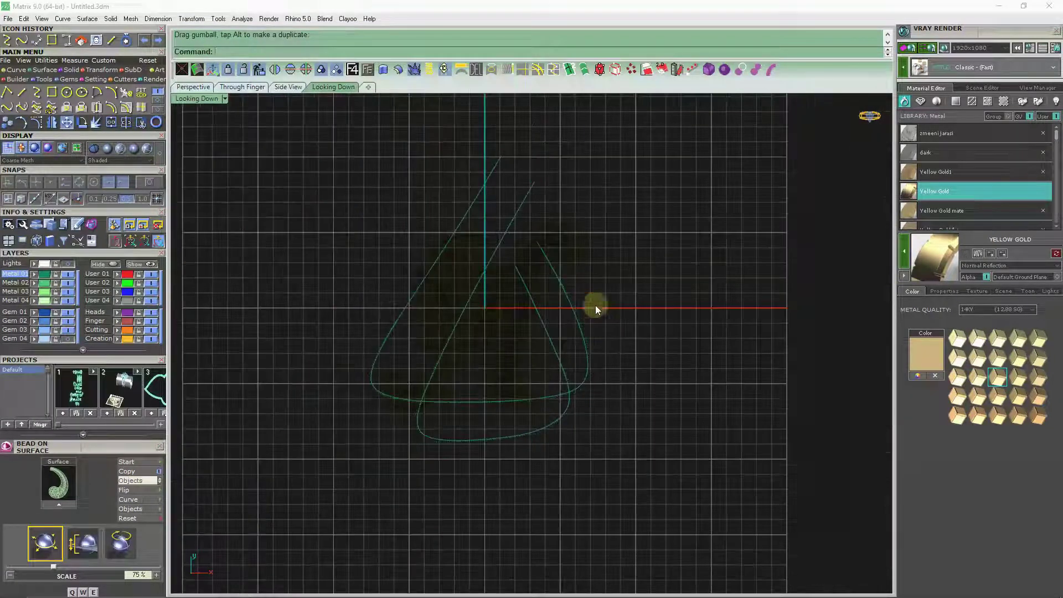
scroll(451, 273, "up", 1)
Show control points again and slightly shift a window-selected group of them.
key("F10")
scroll(388, 249, "up", 2)
scroll(387, 280, "down", 2)
scroll(300, 200, "up", 2)
left_click_drag(552, 382, 552, 382)
left_click_drag(458, 249, 446, 266)
scroll(501, 251, "down", 2)
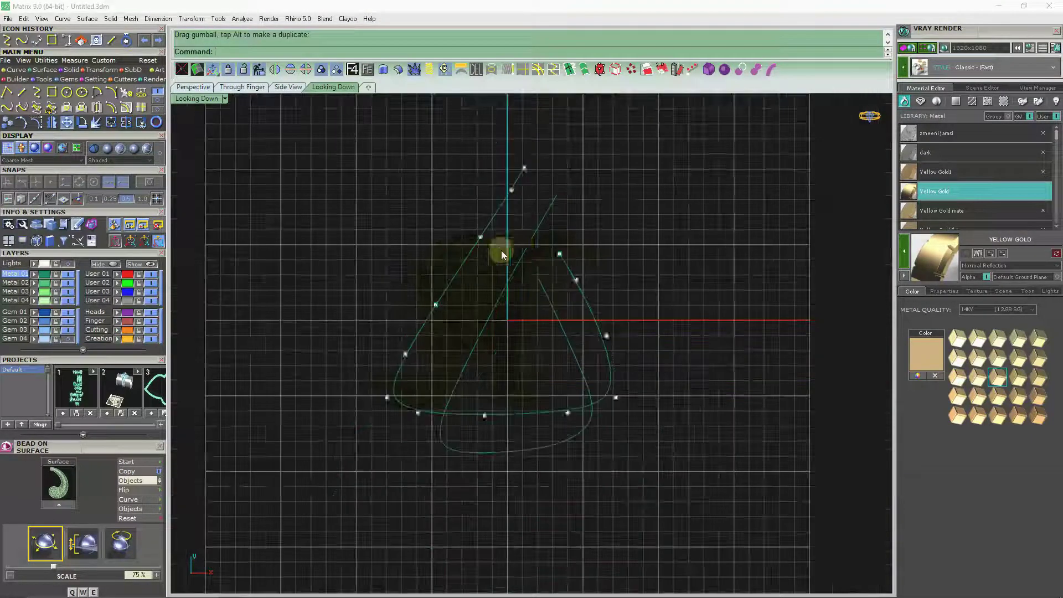
scroll(576, 234, "down", 2)
Hide the control points and start an interpolated curve.
key("F11")
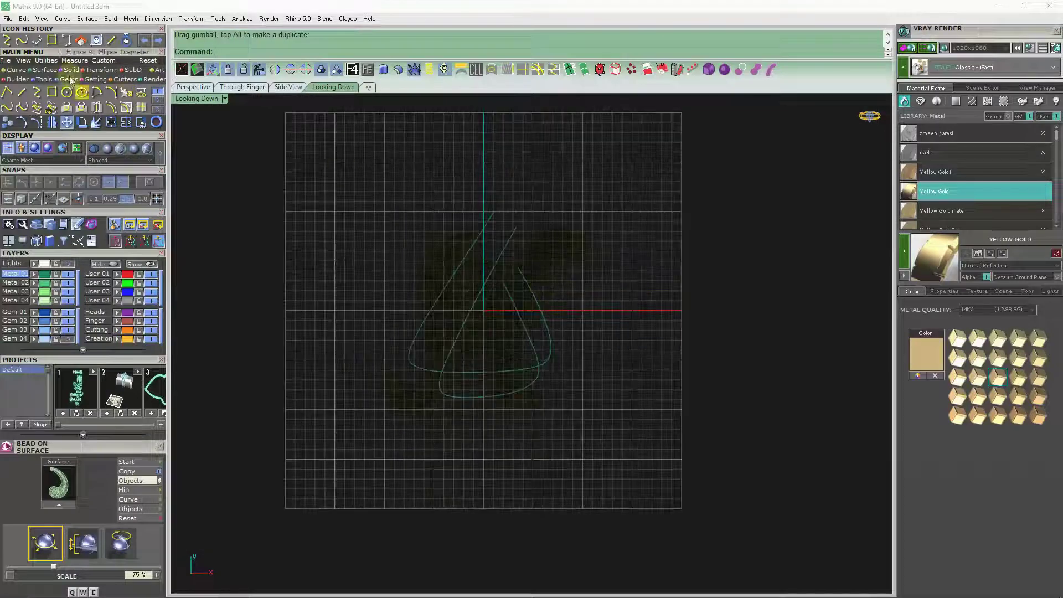
left_click(36, 92)
scroll(491, 185, "up", 2)
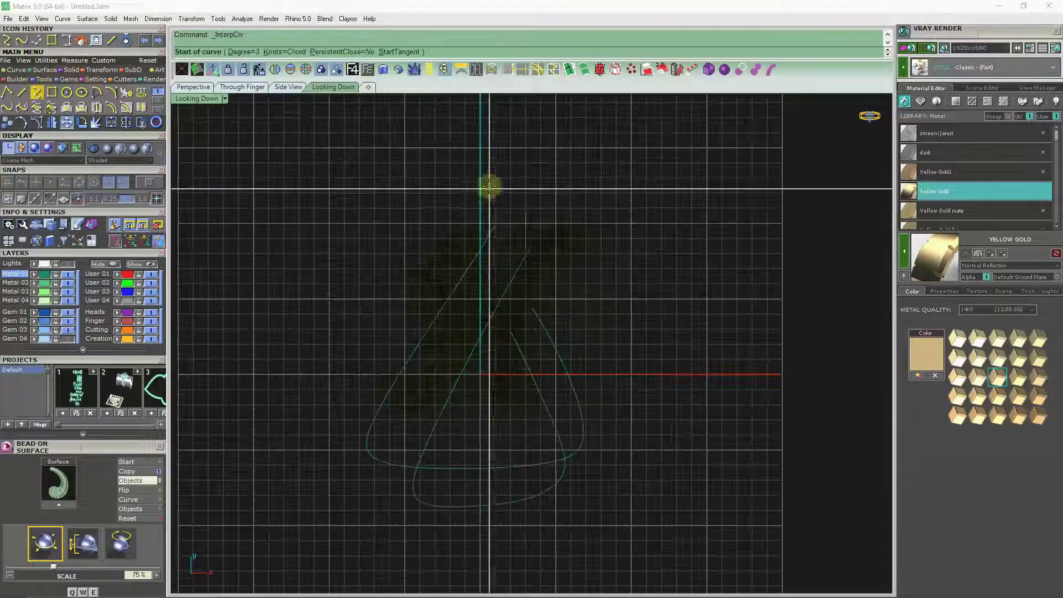
Draw a two-point section curve joining the rail tips, then launch Sweep 2 Rails.
left_click(497, 222)
left_click(530, 249)
left_click(563, 239)
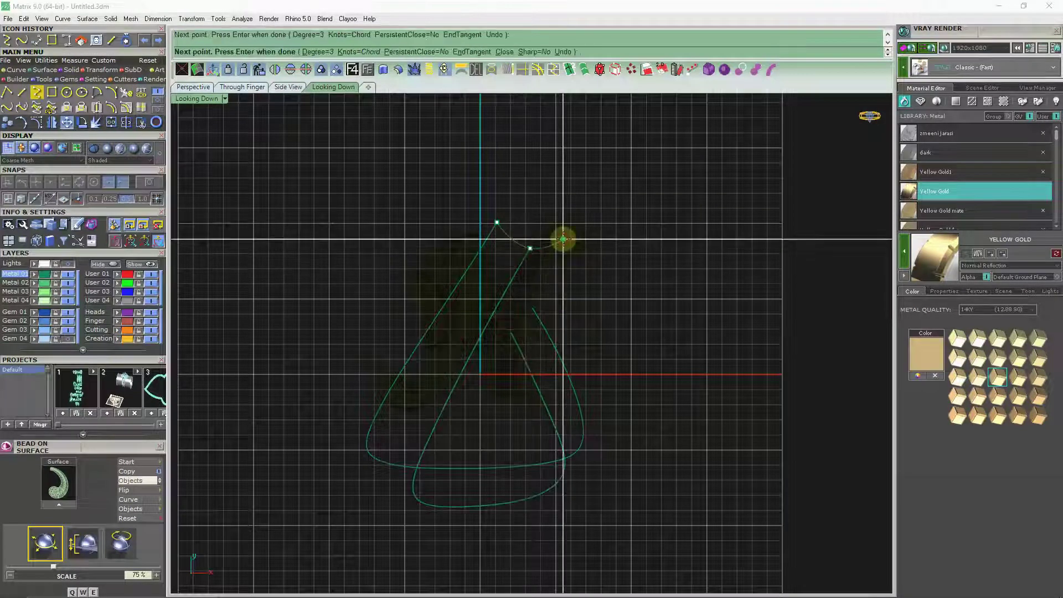
left_click(562, 51)
right_click(584, 219)
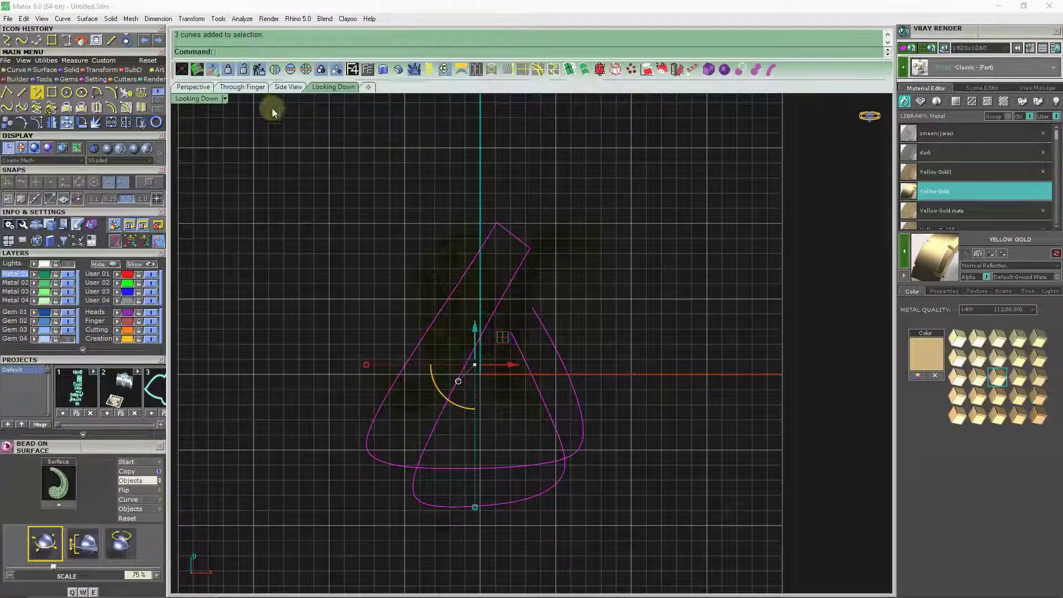
left_click(45, 70)
left_click(21, 92)
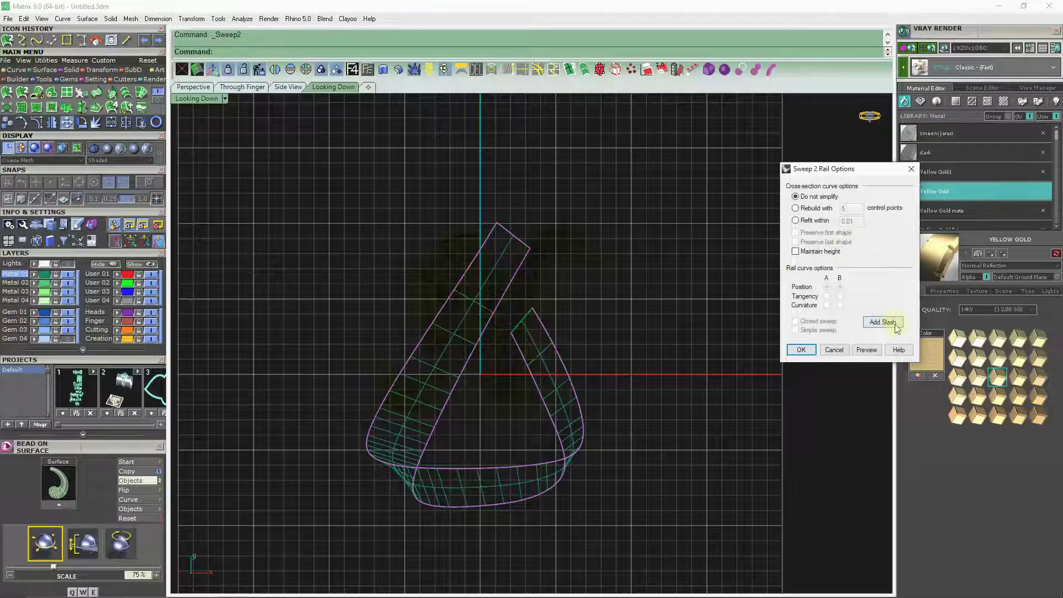
Add two alignment lines linking matching points on the lower and right rails.
left_click(895, 325)
scroll(410, 477, "up", 2)
scroll(411, 504, "up", 3)
left_click(411, 502)
left_click(317, 438)
scroll(606, 458, "down", 3)
scroll(587, 449, "up", 3)
left_click(585, 444)
left_click(620, 402)
scroll(687, 377, "down", 2)
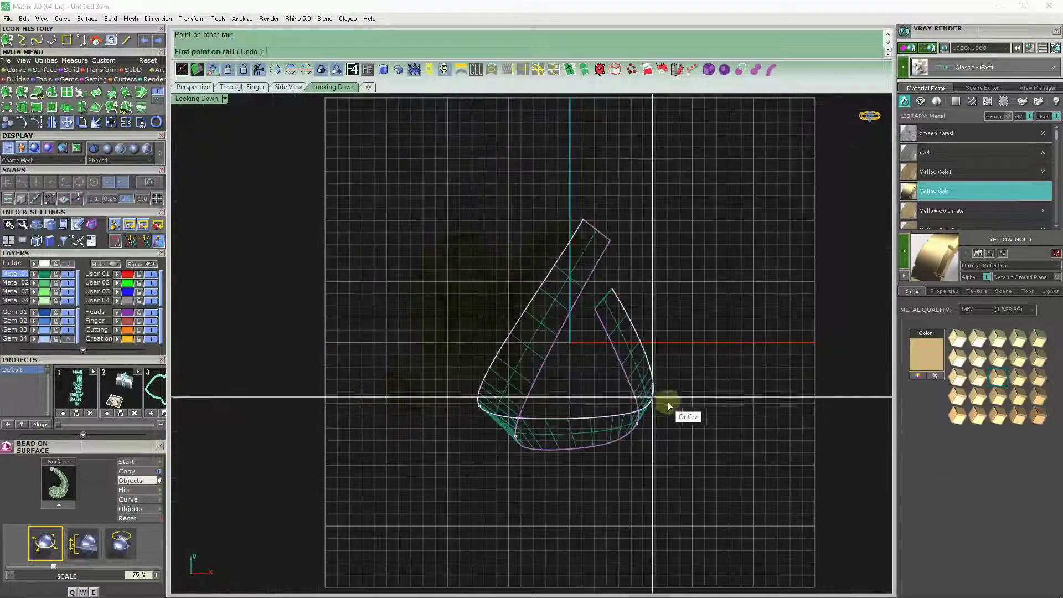
Check the rails from side and perspective, accept the sweep options, and inspect the ribbon.
left_click(289, 88)
scroll(443, 275, "down", 1)
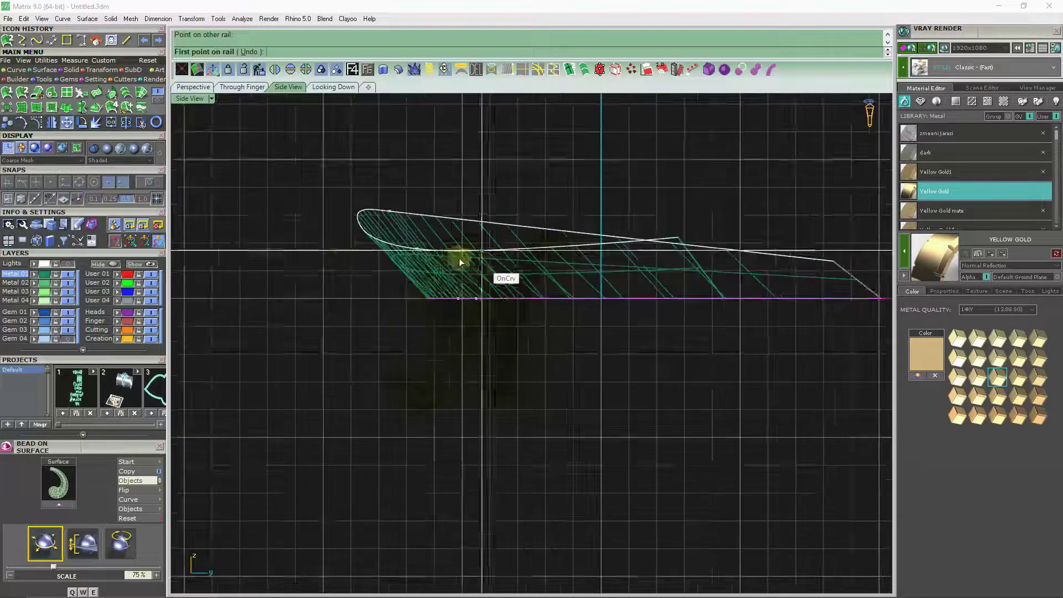
left_click(192, 87)
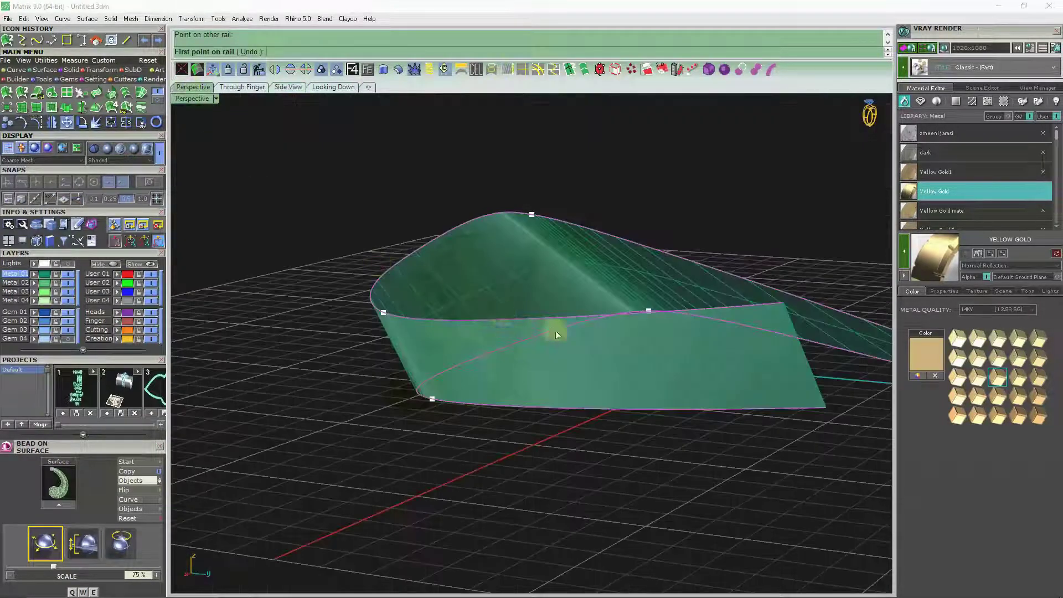
mouse_move(323, 366)
right_mouse_down()
mouse_move(511, 392)
mouse_move(388, 375)
mouse_move(371, 354)
mouse_move(406, 377)
mouse_move(397, 367)
mouse_move(421, 410)
mouse_move(416, 330)
mouse_move(454, 357)
right_mouse_up()
key("Return")
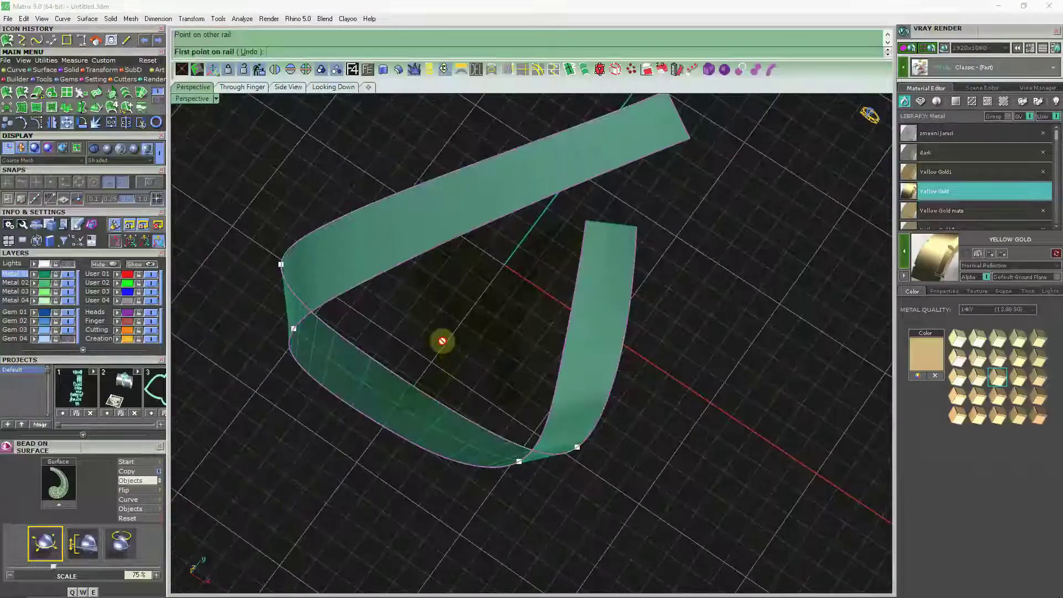
key("Return")
mouse_move(509, 343)
right_mouse_down()
mouse_move(477, 396)
mouse_move(620, 321)
mouse_move(617, 380)
mouse_move(533, 441)
mouse_move(508, 444)
mouse_move(504, 460)
right_mouse_up()
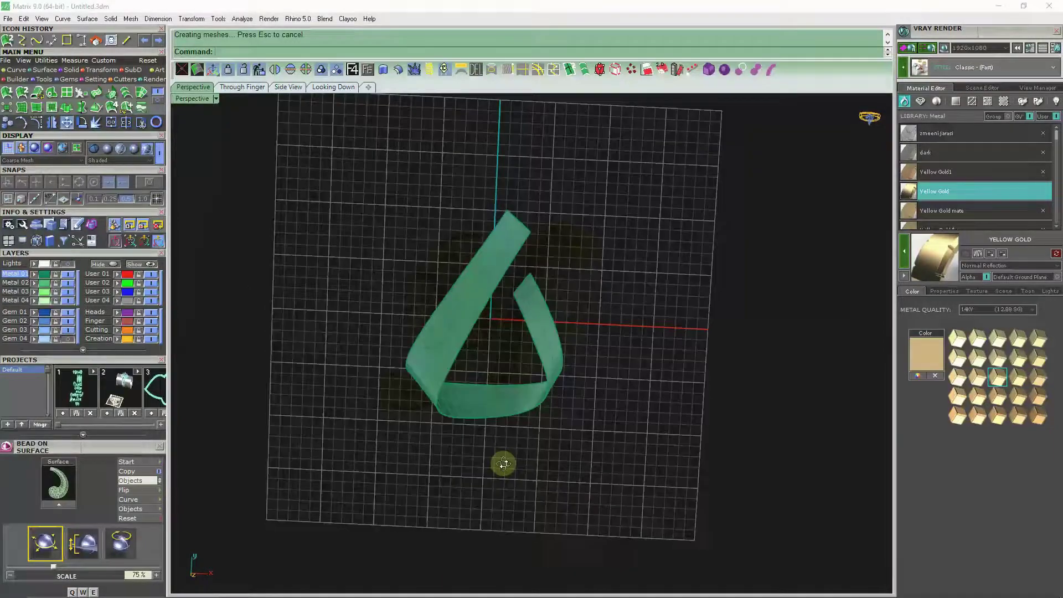
mouse_move(505, 467)
right_mouse_down()
mouse_move(513, 423)
mouse_move(534, 447)
mouse_move(548, 342)
mouse_move(408, 375)
mouse_move(447, 373)
mouse_move(482, 314)
mouse_move(499, 333)
right_mouse_up()
left_click(460, 380)
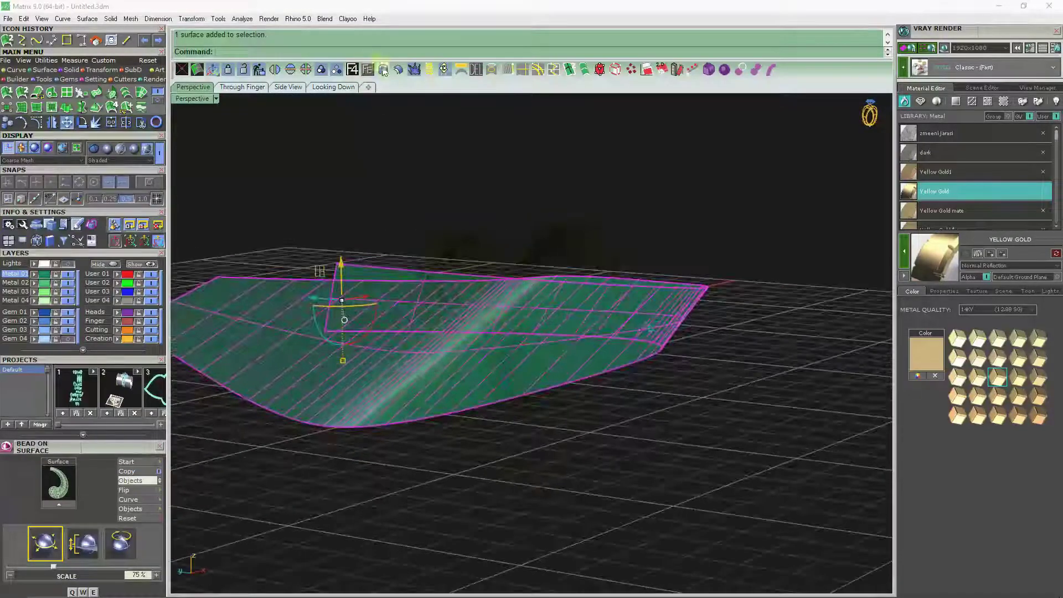
left_click(396, 69)
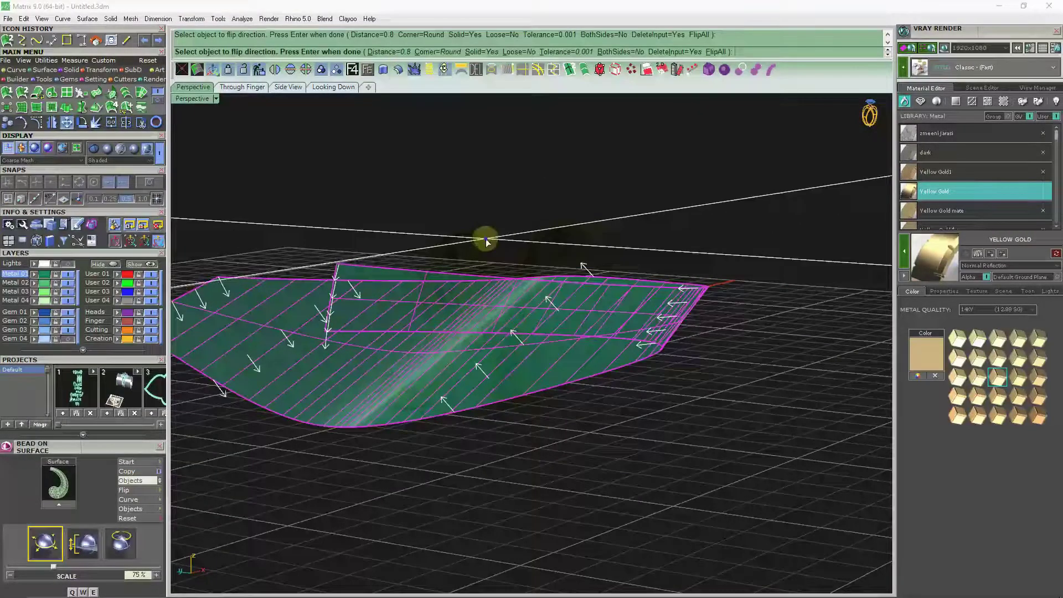
key("Return")
mouse_move(547, 216)
right_mouse_down()
mouse_move(573, 226)
mouse_move(447, 324)
mouse_move(394, 304)
mouse_move(327, 244)
mouse_move(375, 230)
mouse_move(421, 239)
mouse_move(612, 228)
mouse_move(645, 240)
mouse_move(520, 331)
mouse_move(512, 360)
mouse_move(503, 257)
mouse_move(418, 322)
mouse_move(328, 285)
mouse_move(327, 309)
mouse_move(375, 266)
mouse_move(361, 266)
mouse_move(371, 245)
mouse_move(361, 241)
right_mouse_up()
key("ctrl+z")
left_click(382, 270)
Turn on the ribbon's control points, lower a group at one end, and raise one point.
left_click(413, 297)
left_click(35, 124)
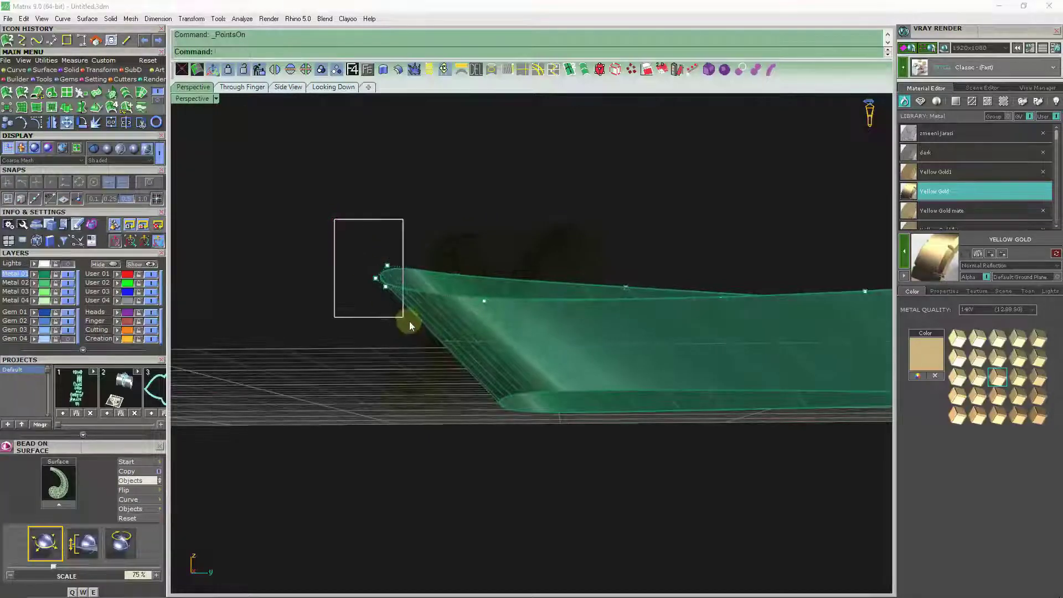
left_click_drag(386, 239, 387, 285)
mouse_move(407, 223)
right_mouse_down()
mouse_move(427, 241)
mouse_move(444, 337)
right_mouse_up()
left_click(434, 332)
left_click_drag(434, 313, 437, 305)
Adjust another edge point, check the ribbon's opening from around, and launch Offset Surface.
mouse_move(441, 301)
right_mouse_down()
mouse_move(574, 292)
mouse_move(531, 324)
right_mouse_up()
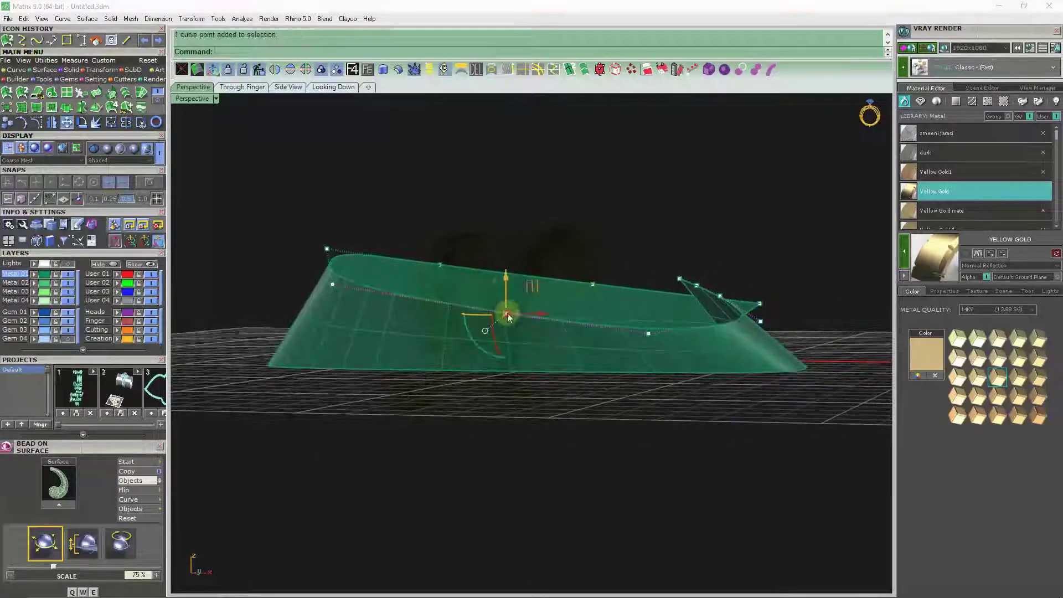
left_click_drag(504, 295, 503, 294)
mouse_move(408, 285)
right_mouse_down()
mouse_move(494, 277)
mouse_move(700, 302)
right_mouse_up()
right_click_drag(754, 273, 401, 273)
left_click(358, 270)
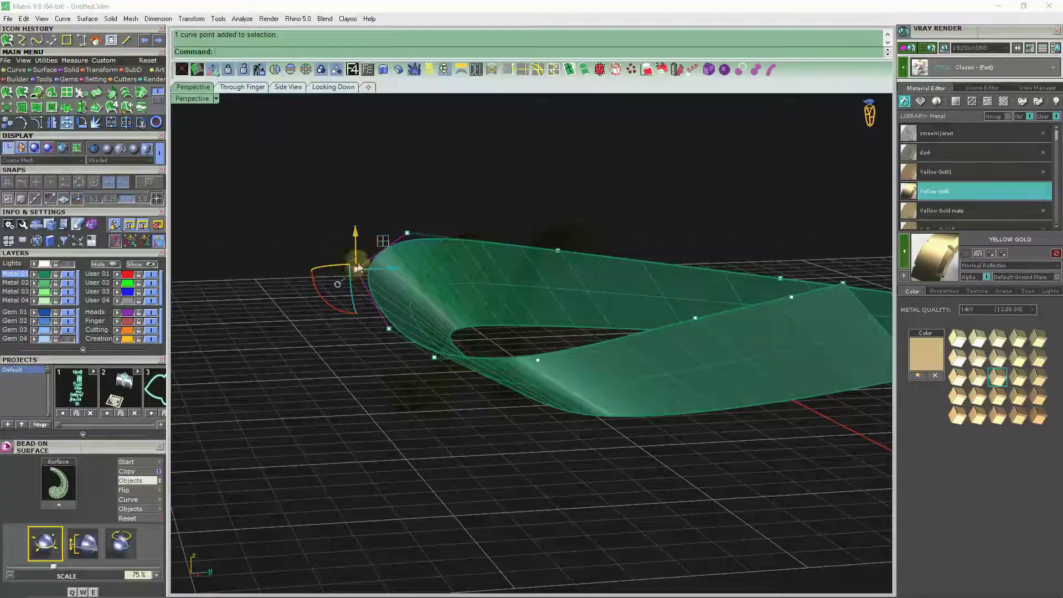
left_click(341, 239)
mouse_move(341, 239)
right_mouse_down()
mouse_move(311, 283)
mouse_move(349, 290)
mouse_move(340, 332)
mouse_move(537, 299)
mouse_move(531, 276)
mouse_move(471, 288)
mouse_move(318, 284)
mouse_move(557, 298)
mouse_move(475, 304)
mouse_move(567, 343)
right_mouse_up()
mouse_move(487, 340)
right_mouse_down()
mouse_move(518, 396)
mouse_move(503, 352)
mouse_move(587, 411)
mouse_move(619, 388)
mouse_move(551, 429)
right_mouse_up()
left_click(398, 69)
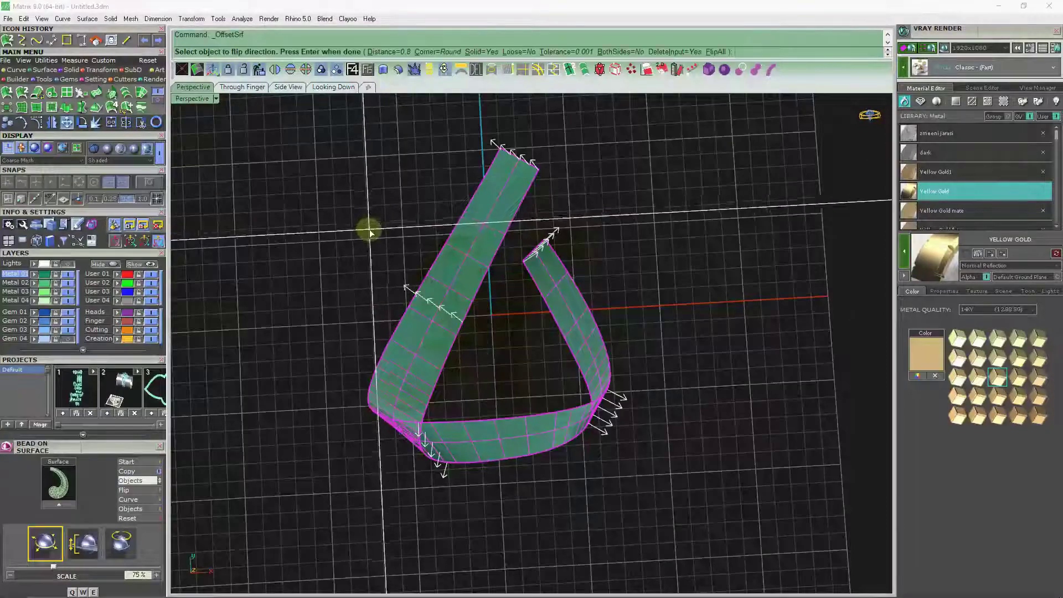
key("Return")
mouse_move(334, 235)
right_mouse_down()
mouse_move(430, 309)
mouse_move(435, 380)
mouse_move(369, 352)
mouse_move(294, 347)
mouse_move(432, 439)
mouse_move(493, 349)
mouse_move(454, 288)
mouse_move(438, 311)
mouse_move(487, 381)
right_mouse_up()
key("ctrl+z")
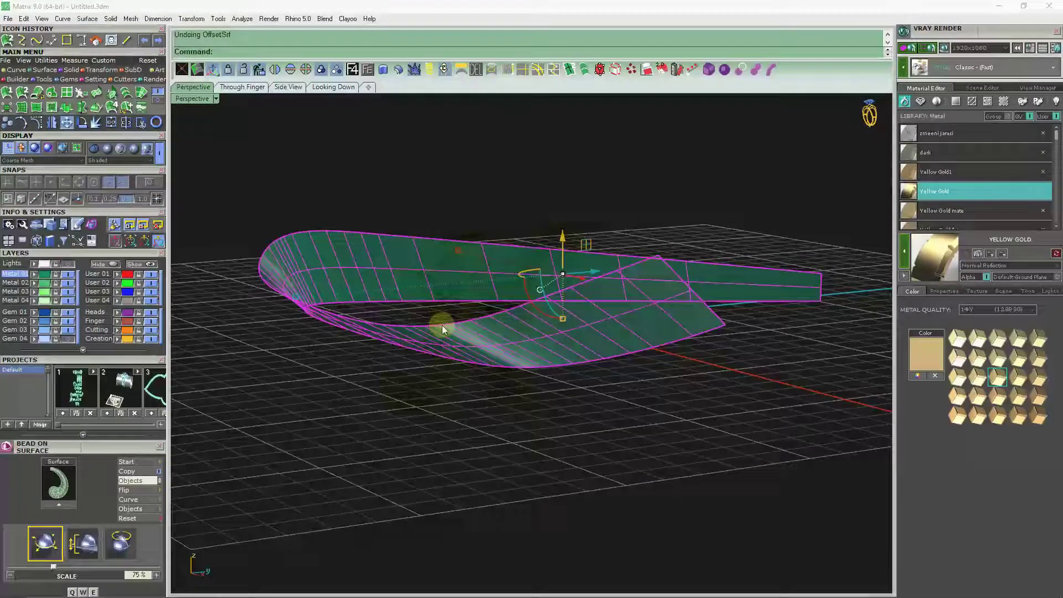
left_click(442, 325)
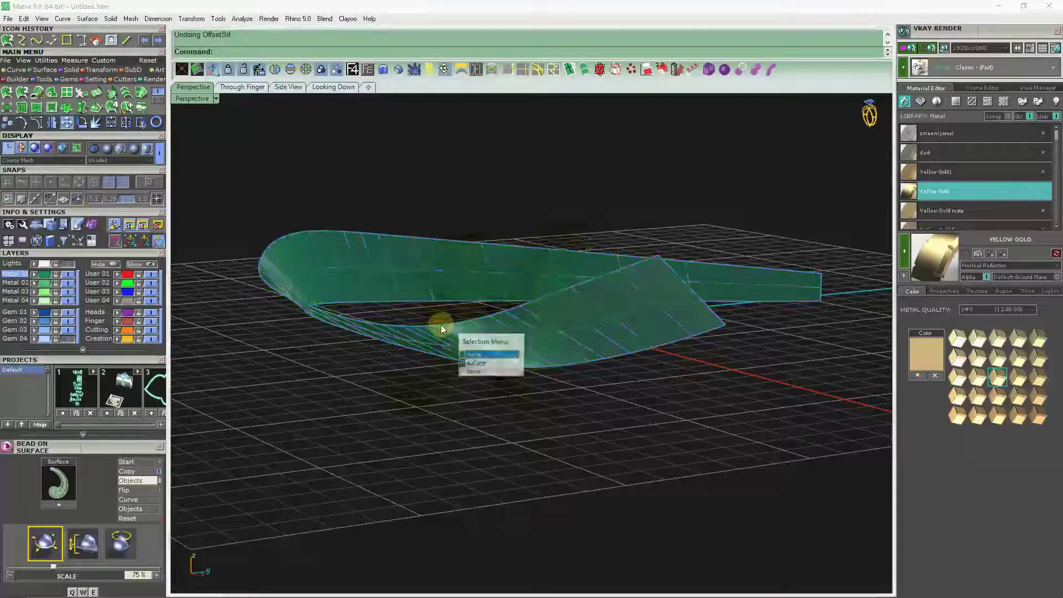
Raise one ribbon control point and lower another slightly.
left_click(37, 122)
scroll(448, 303, "up", 3)
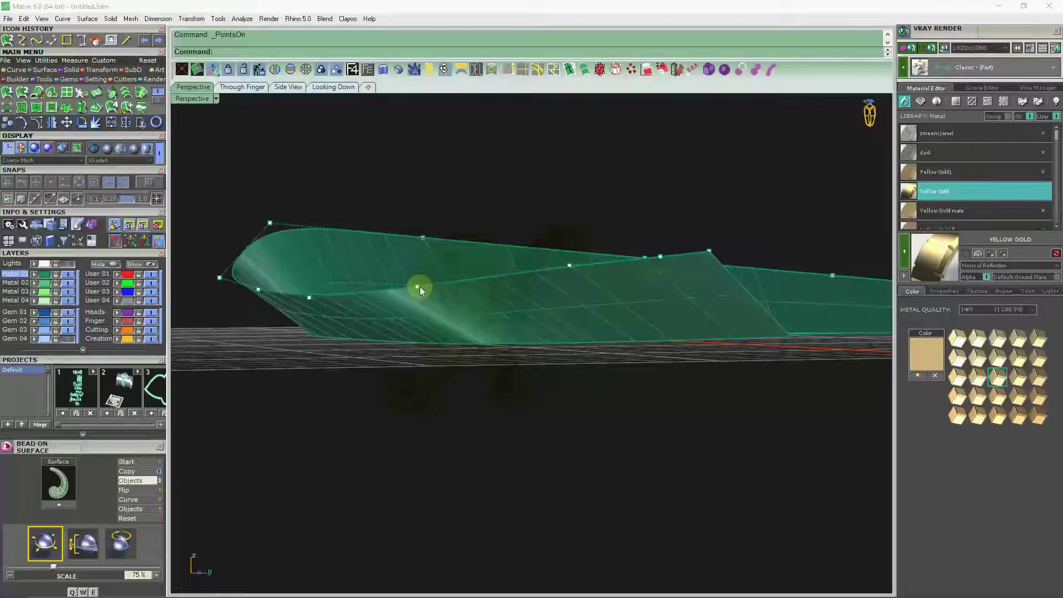
left_click_drag(417, 262, 414, 255)
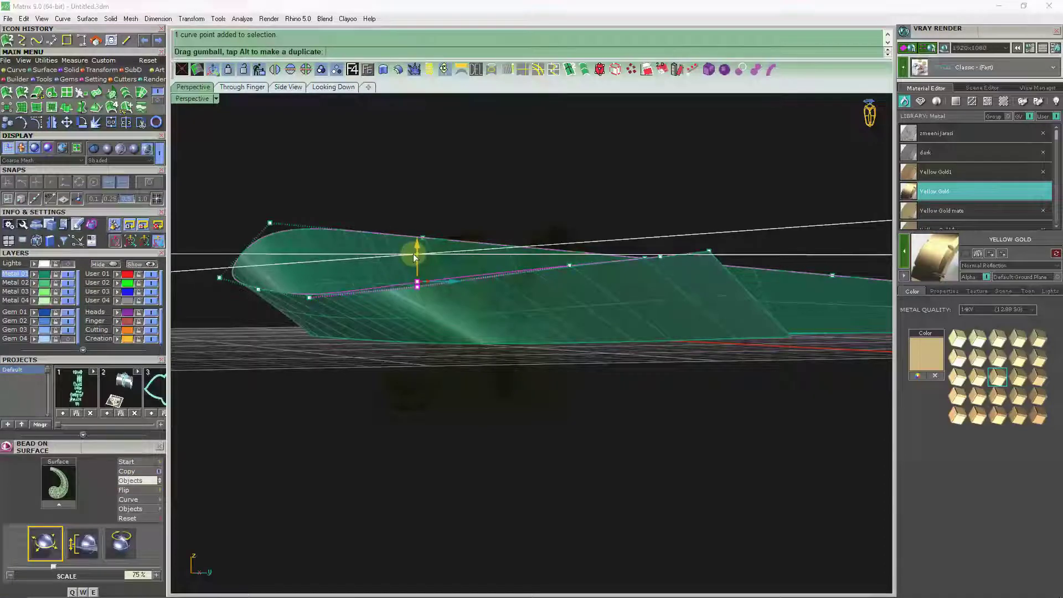
right_click_drag(420, 393, 399, 391)
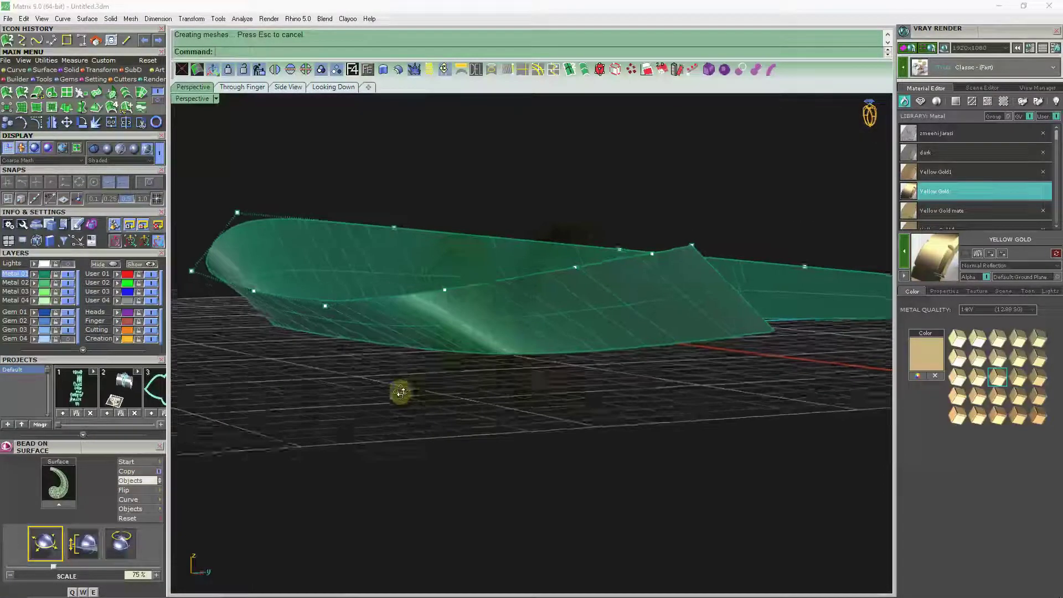
left_click(331, 302)
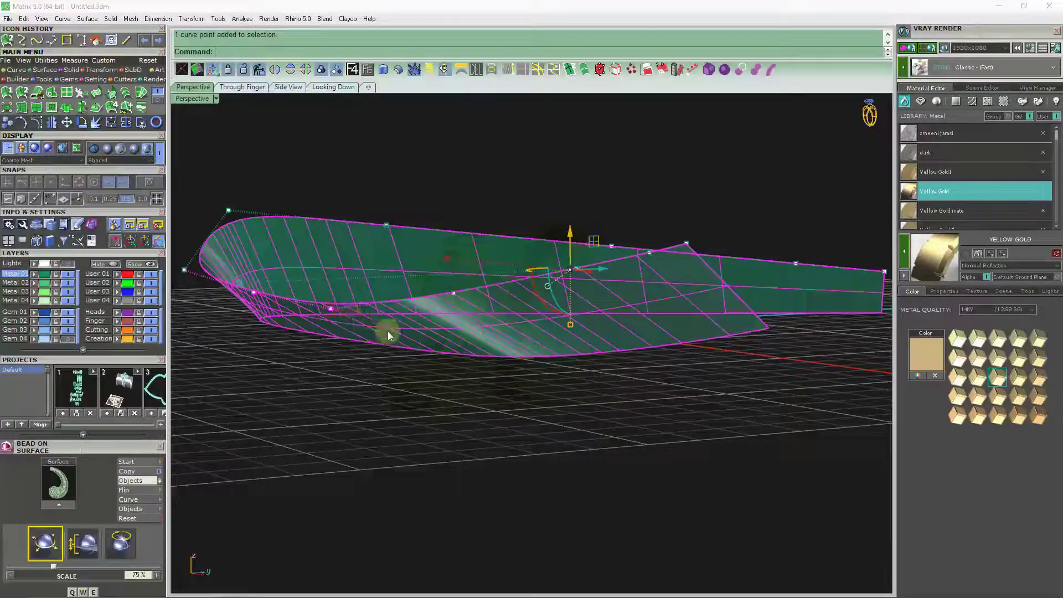
left_click(347, 302, "ctrl")
left_click_drag(295, 264, 296, 270)
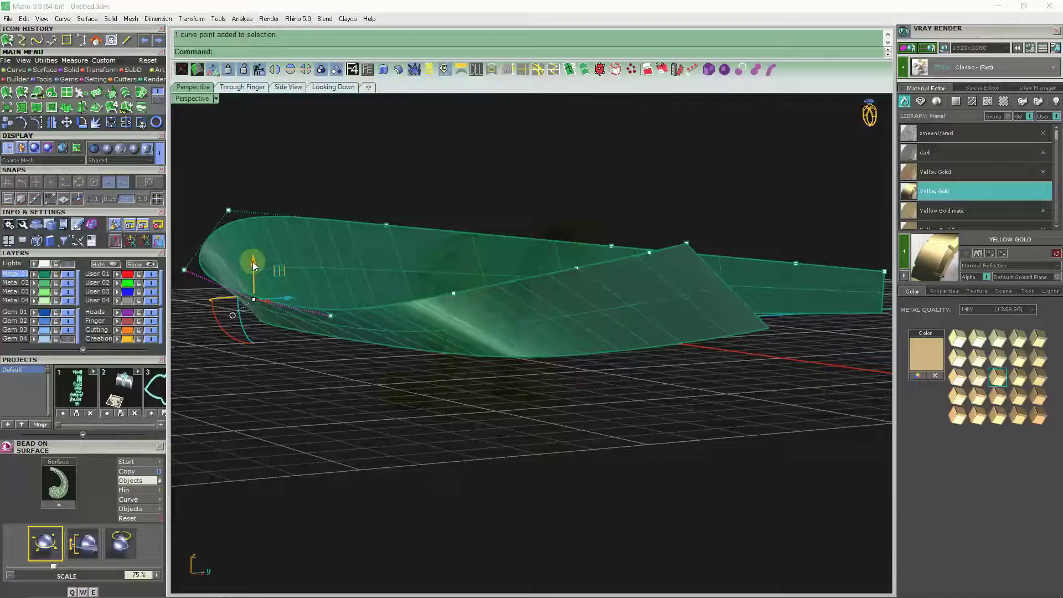
Reselect the ribbon surface and pull selected points down into a sag.
mouse_move(497, 377)
right_mouse_down()
mouse_move(482, 237)
mouse_move(451, 320)
mouse_move(409, 331)
right_mouse_up()
left_click(396, 340)
key("F10")
key("Escape")
left_click(397, 340)
left_click(435, 368)
right_click_drag(393, 350, 410, 378)
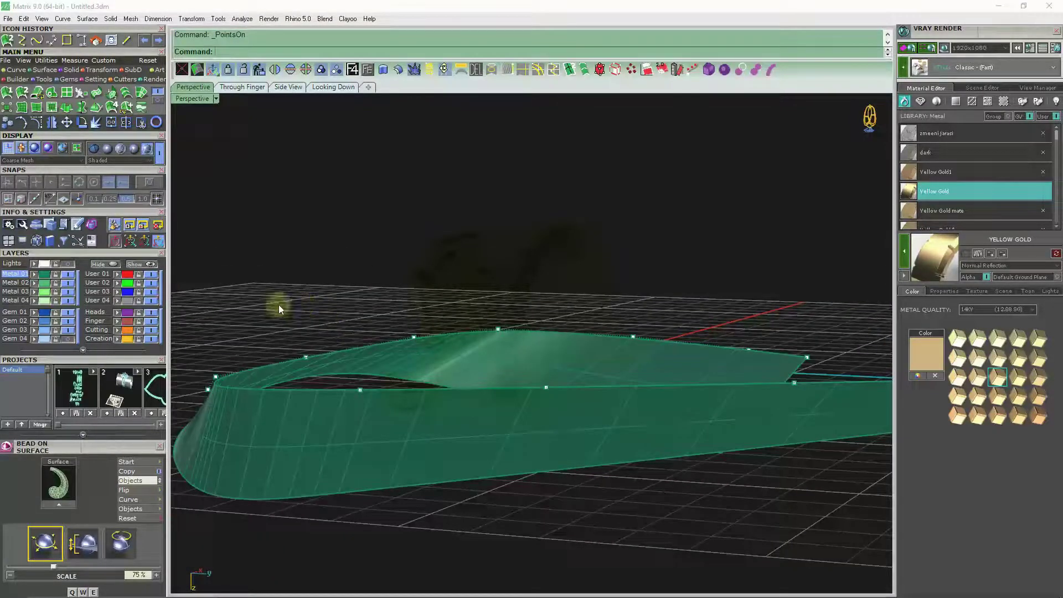
left_click_drag(366, 381, 363, 404)
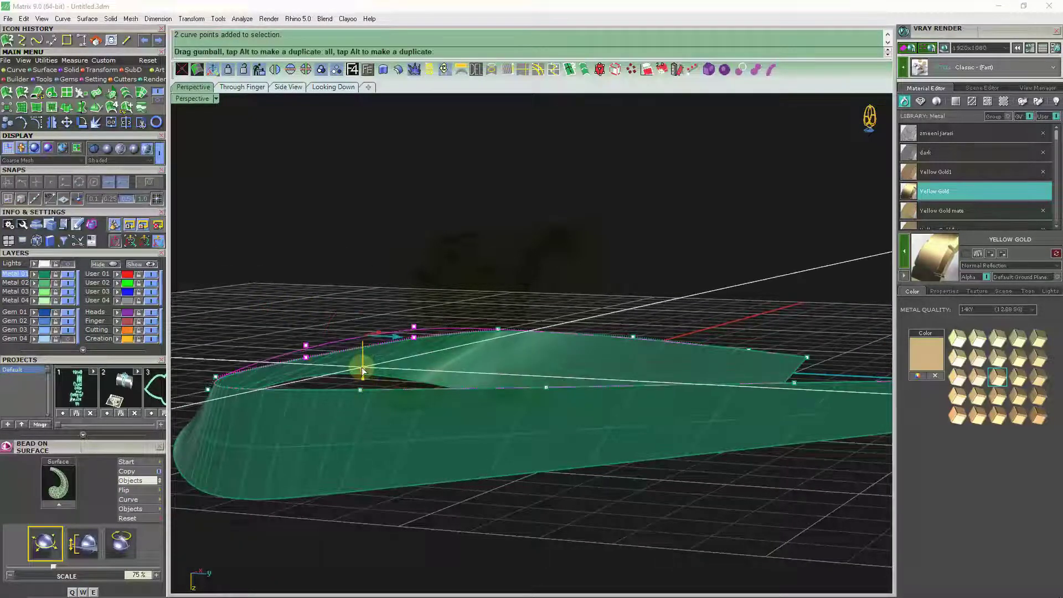
Raise a point on the ribbon's upper edge, then view from above and select the surface.
mouse_move(354, 277)
right_mouse_down()
mouse_move(266, 332)
mouse_move(357, 327)
mouse_move(234, 294)
right_mouse_up()
left_click_drag(473, 359, 465, 340)
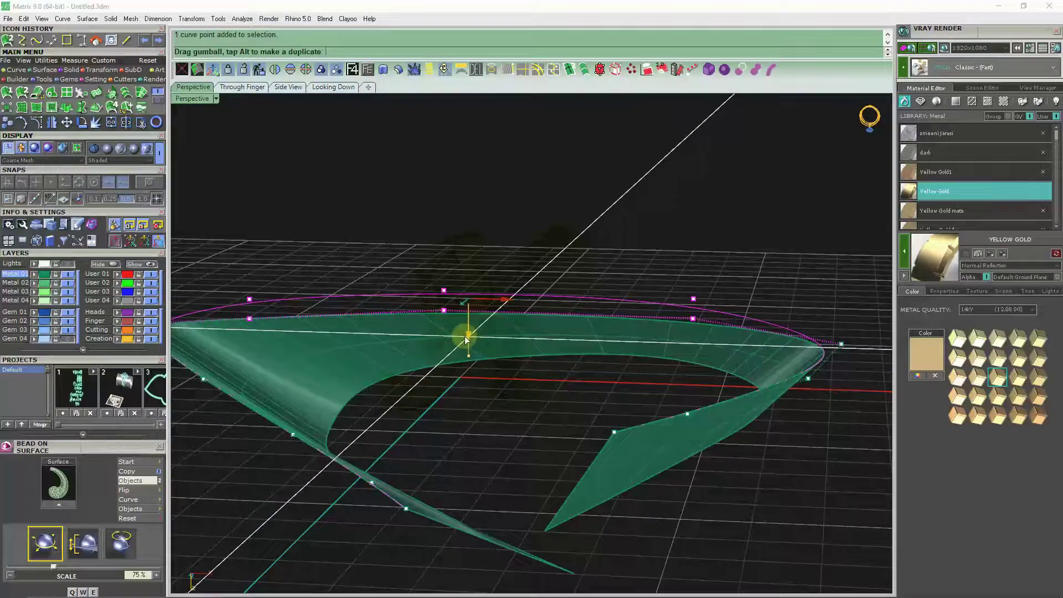
left_click_drag(465, 340, 416, 225)
mouse_move(417, 225)
right_mouse_down()
mouse_move(502, 215)
mouse_move(515, 409)
mouse_move(480, 333)
mouse_move(530, 404)
mouse_move(581, 410)
right_mouse_up()
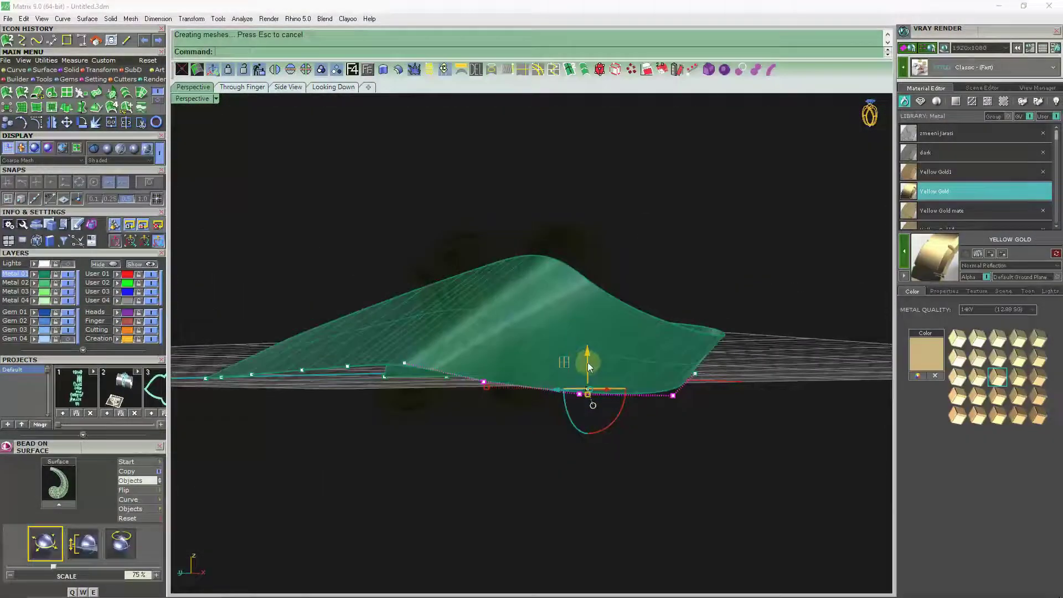
right_click_drag(586, 354, 576, 398)
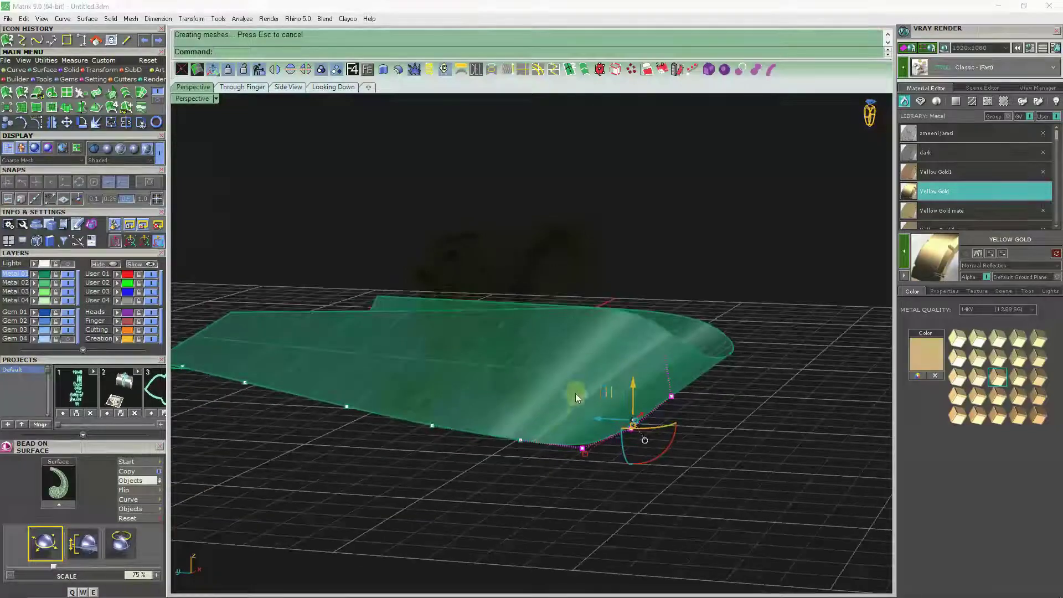
mouse_move(508, 468)
right_mouse_down()
mouse_move(577, 396)
mouse_move(533, 475)
right_mouse_up()
left_click(533, 476)
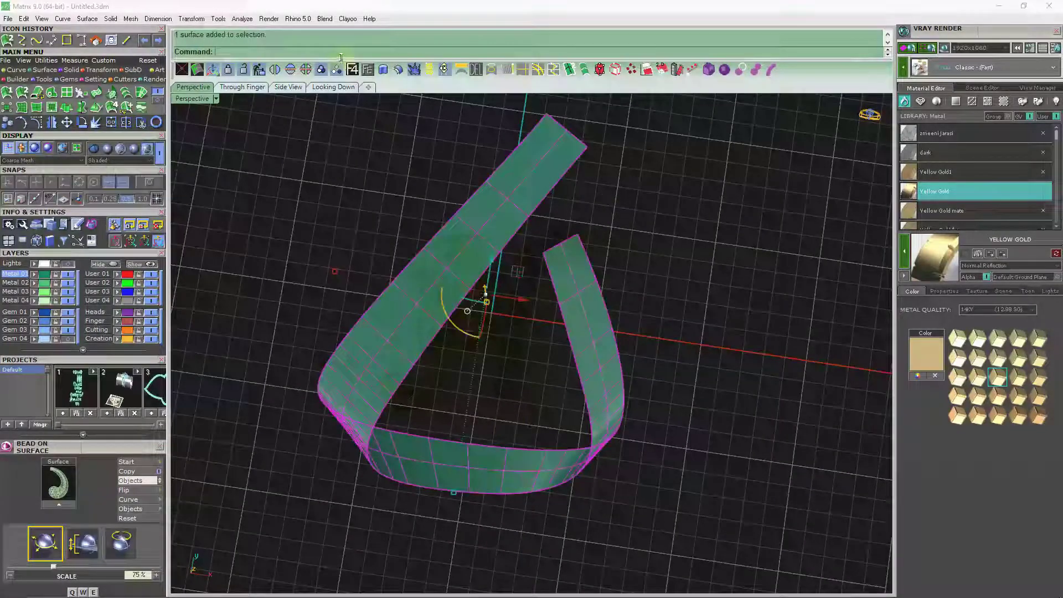
Offset the ribbon surface into a solid band and orbit around it.
left_click(397, 70)
key("Return")
mouse_move(414, 318)
right_mouse_down()
mouse_move(475, 237)
mouse_move(629, 221)
mouse_move(581, 285)
mouse_move(479, 303)
mouse_move(634, 309)
mouse_move(585, 328)
mouse_move(526, 198)
mouse_move(537, 278)
mouse_move(636, 249)
right_mouse_up()
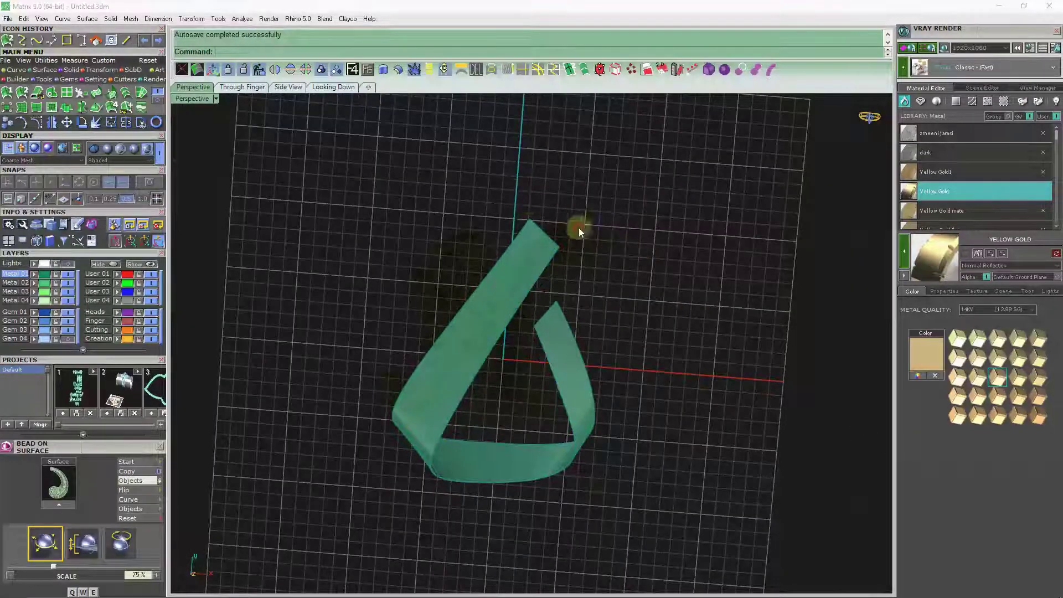
Compare the band's top-down outline with the reference photo, then hide the photo again.
left_click(337, 87)
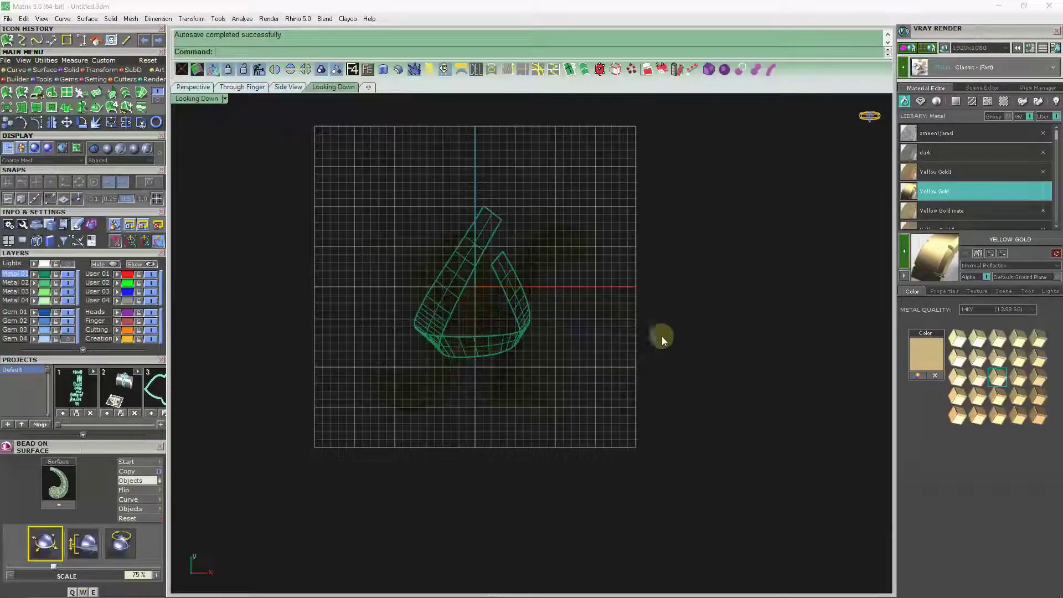
left_click(59, 264)
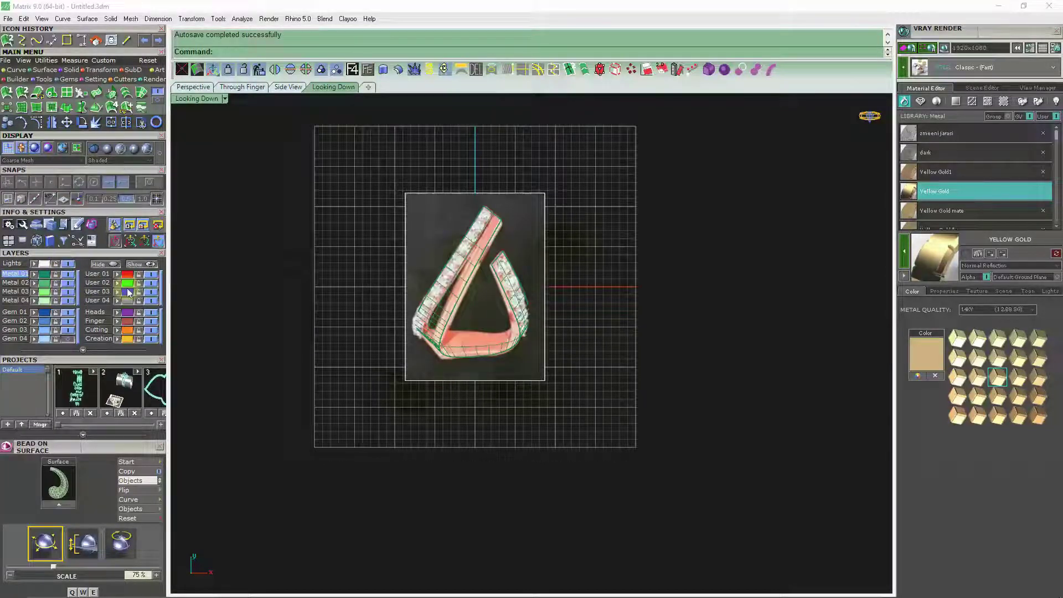
scroll(546, 270, "up", 3)
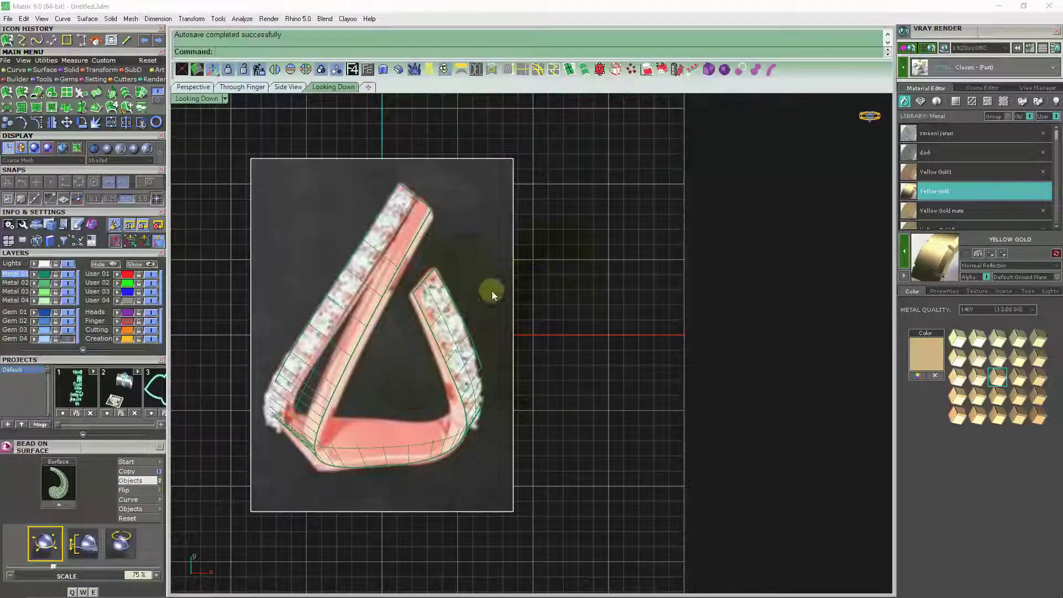
left_click(58, 265)
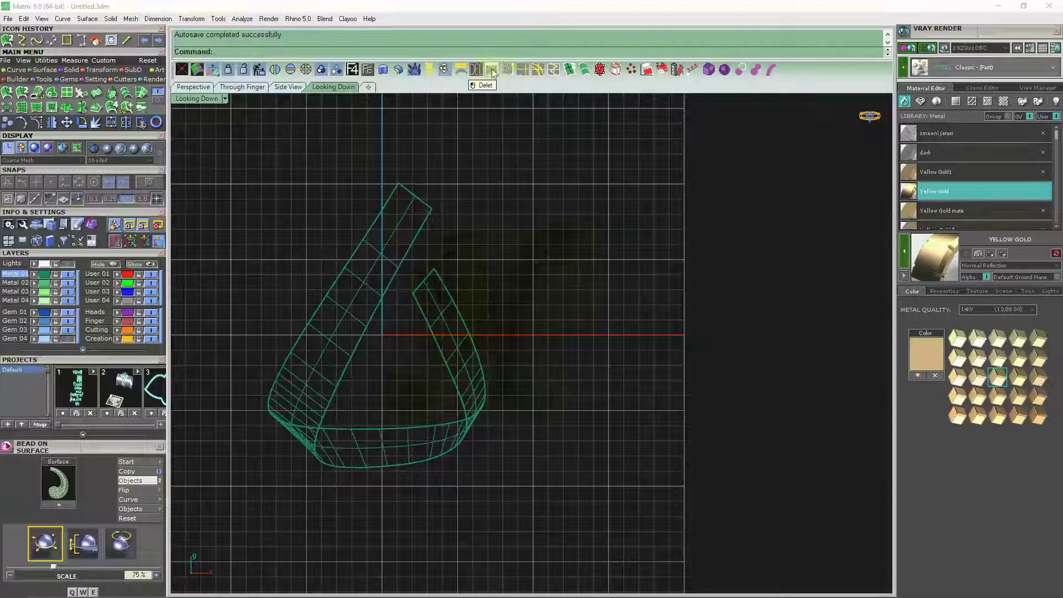
Offset the band's surface edge inward 1.5 along the surface.
left_click(532, 71)
left_click(384, 208)
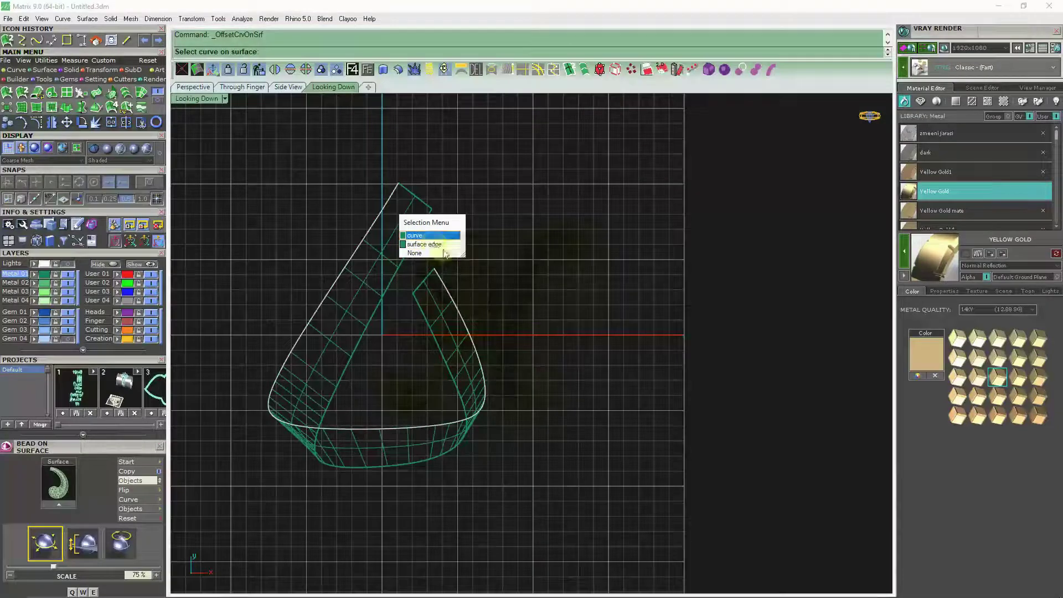
left_click(426, 240)
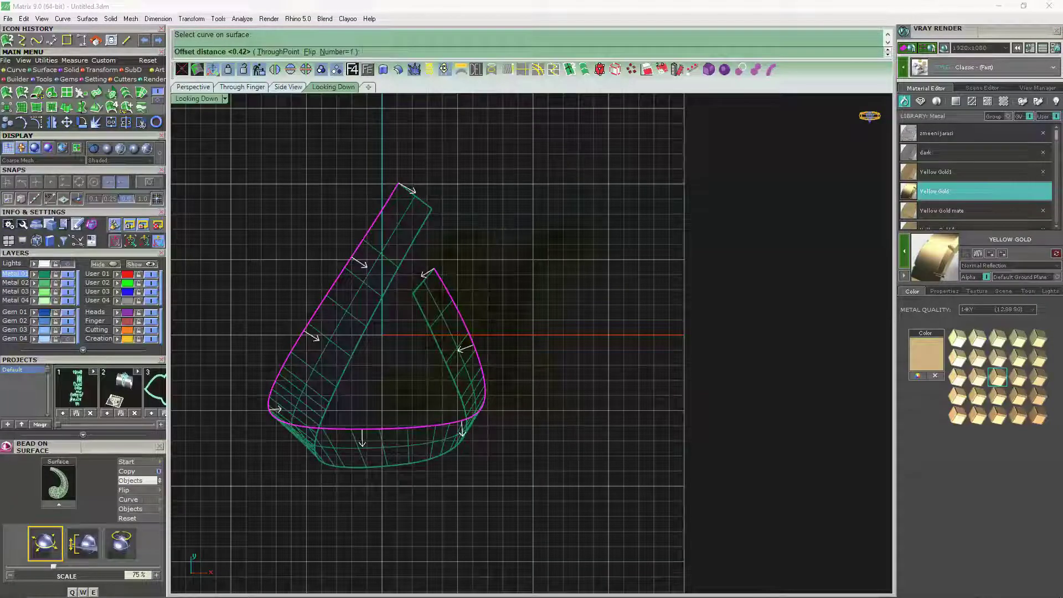
type("1.5")
key("Return")
scroll(407, 217, "up", 2)
scroll(407, 218, "up", 2)
Offset the band's edge curve, then undo the bad offset curves.
left_click(442, 254)
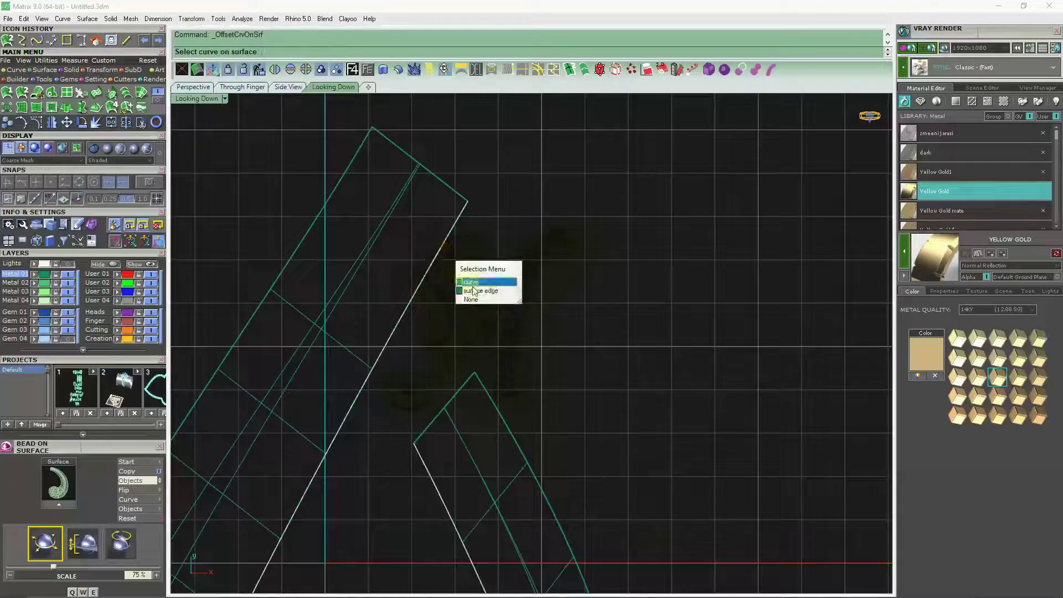
left_click(471, 283)
key("Return")
scroll(411, 167, "down", 2)
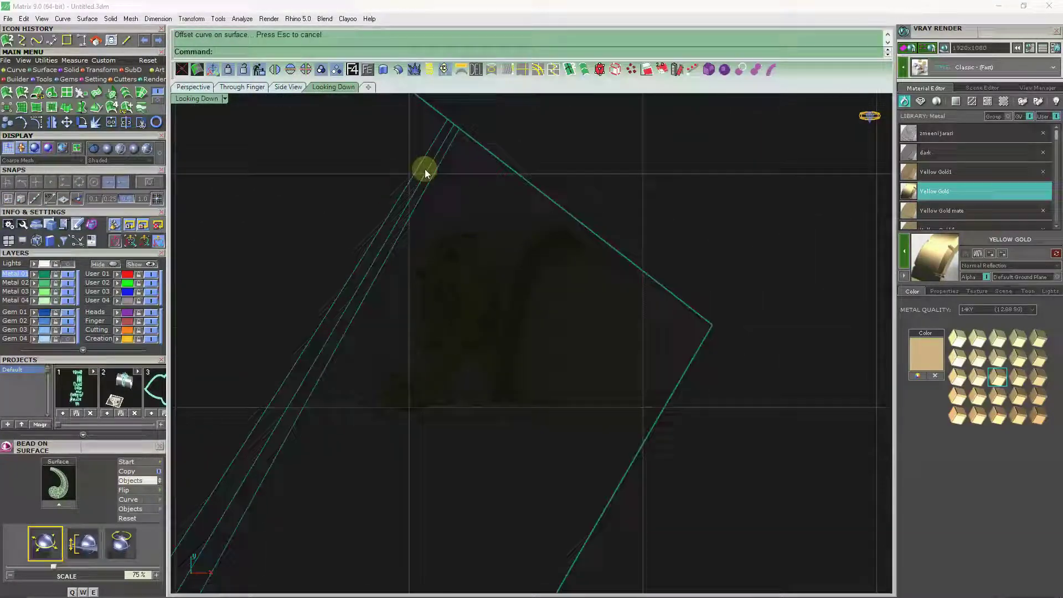
scroll(431, 175, "down", 2)
key("ctrl+z")
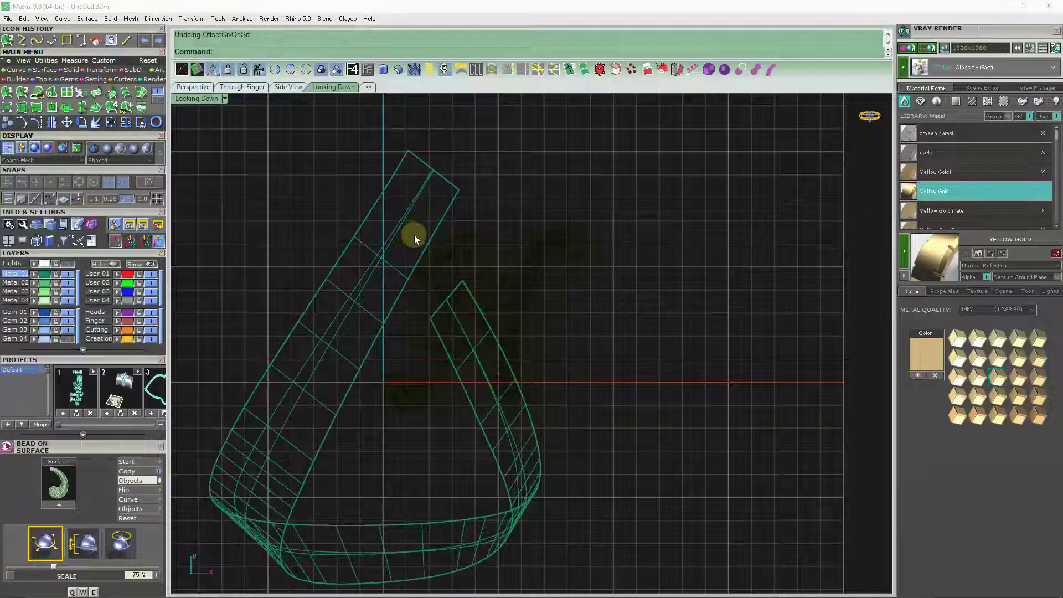
Redo the outer edge curve offset on the band surface at 1.6, then pick the inner edge curve.
left_click(367, 220)
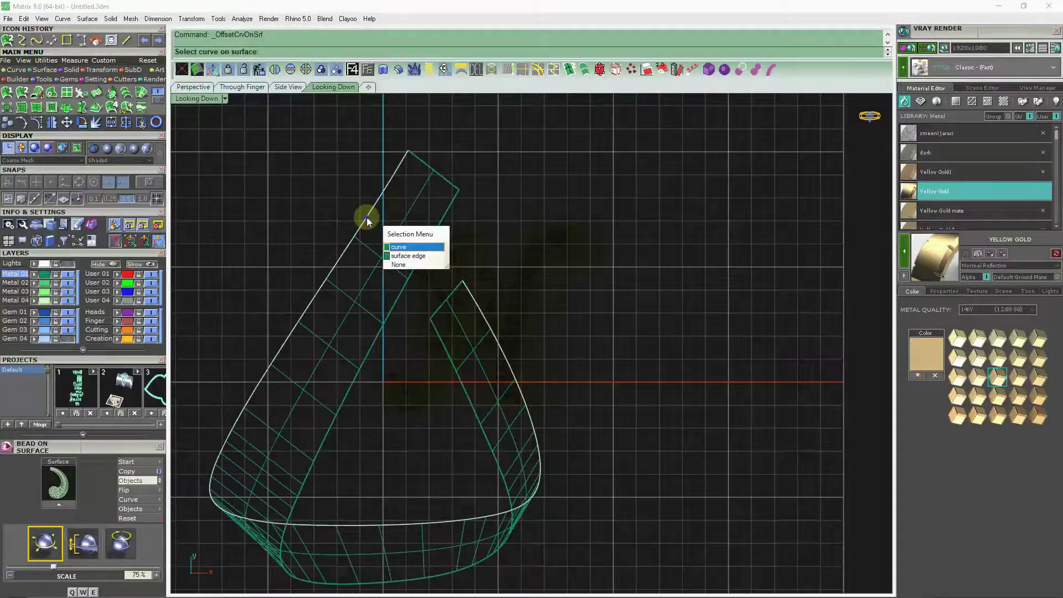
key("Return")
left_click(374, 251)
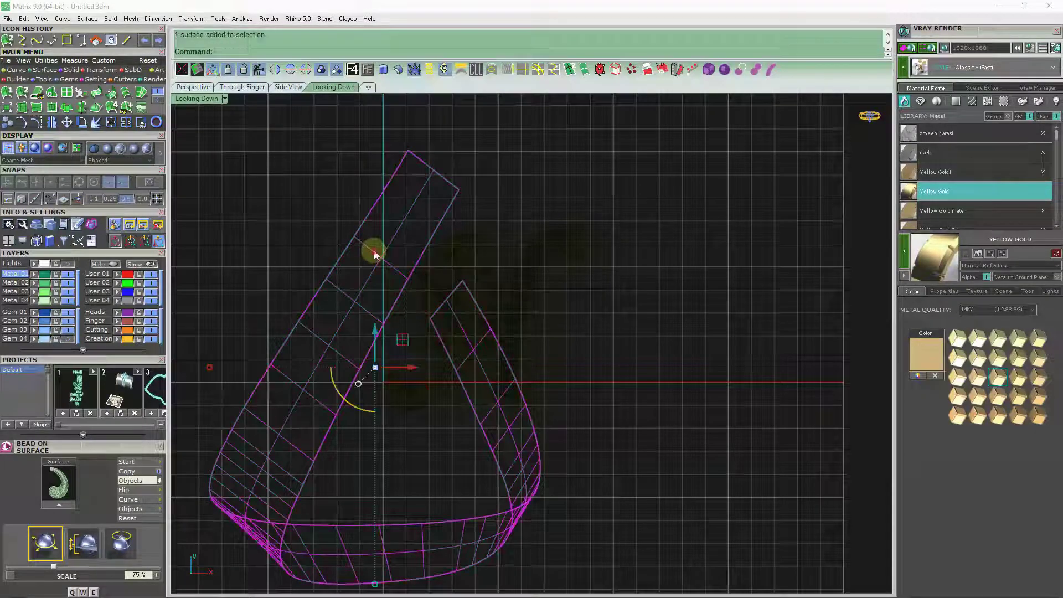
left_click(361, 224)
type("1.6")
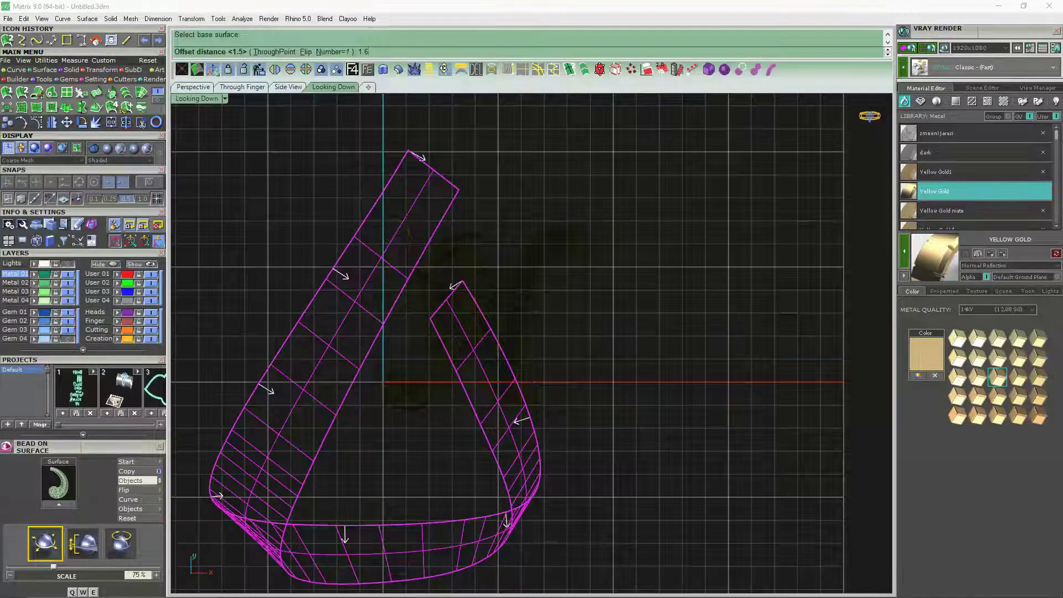
key("Return")
left_click(450, 207)
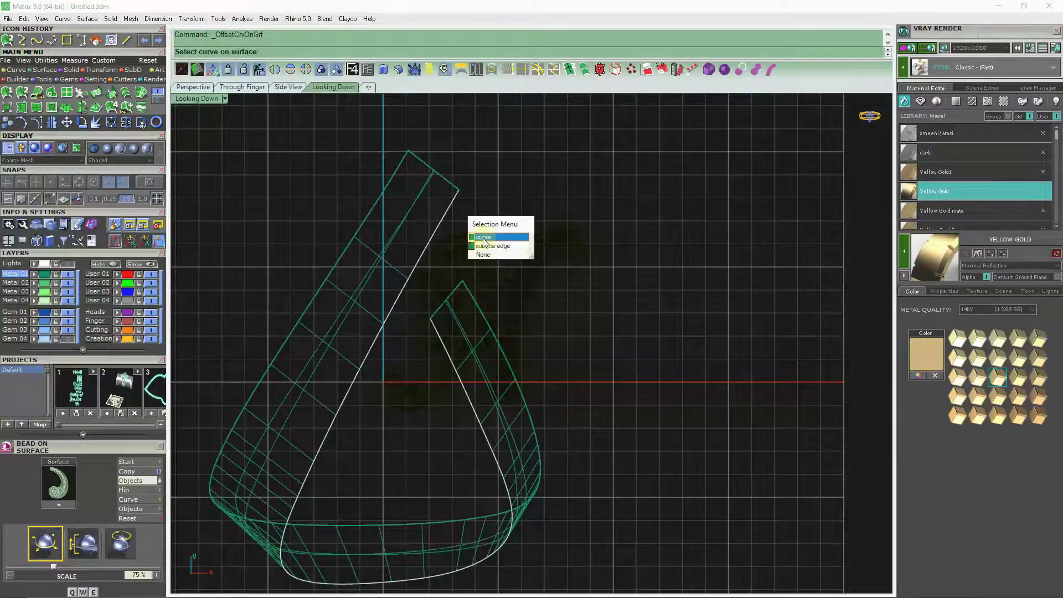
left_click(469, 240)
Offset the inner edge curve 1.5 onto the band surface.
key("Return")
scroll(467, 225, "up", 3)
scroll(434, 178, "up", 2)
scroll(462, 175, "up", 2)
scroll(443, 200, "up", 1)
scroll(410, 232, "up", 1)
left_click(228, 366)
scroll(374, 306, "down", 2)
scroll(454, 182, "down", 1)
scroll(454, 181, "up", 1)
scroll(461, 194, "up", 1)
scroll(466, 214, "down", 1)
scroll(465, 214, "up", 1)
scroll(465, 215, "down", 1)
scroll(465, 215, "down", 1)
scroll(465, 214, "down", 1)
Check the offset curves against the reference ring image, then view them in perspective.
right_click_drag(506, 278, 518, 209)
scroll(335, 369, "up", 3)
scroll(337, 366, "down", 2)
scroll(321, 357, "down", 2)
left_click(67, 266)
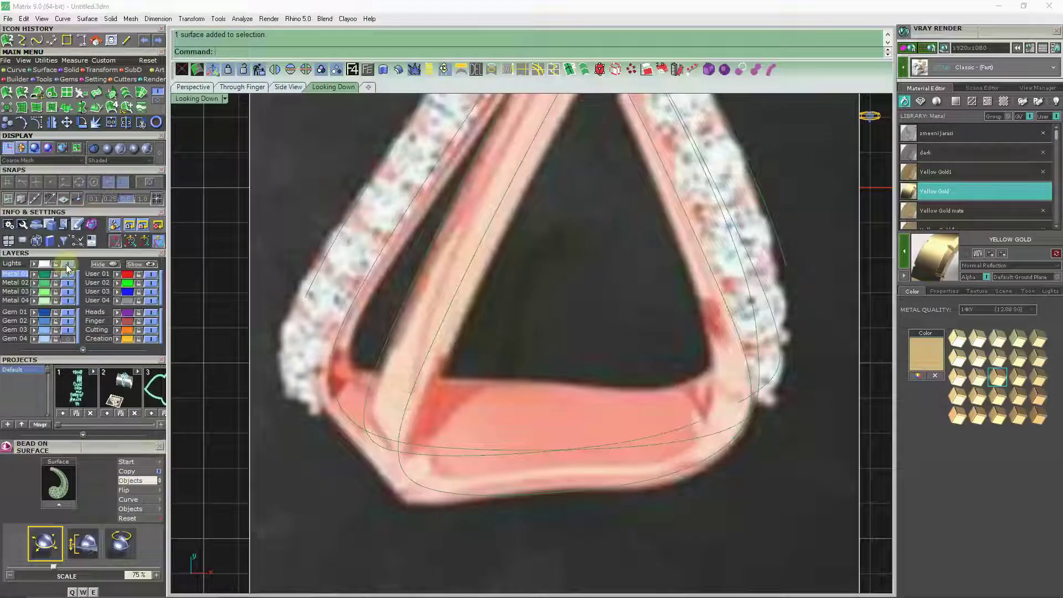
left_click(67, 266)
left_click(194, 87)
mouse_move(441, 359)
right_mouse_down()
mouse_move(463, 356)
mouse_move(454, 428)
right_mouse_up()
scroll(368, 398, "up", 3)
scroll(354, 347, "up", 2)
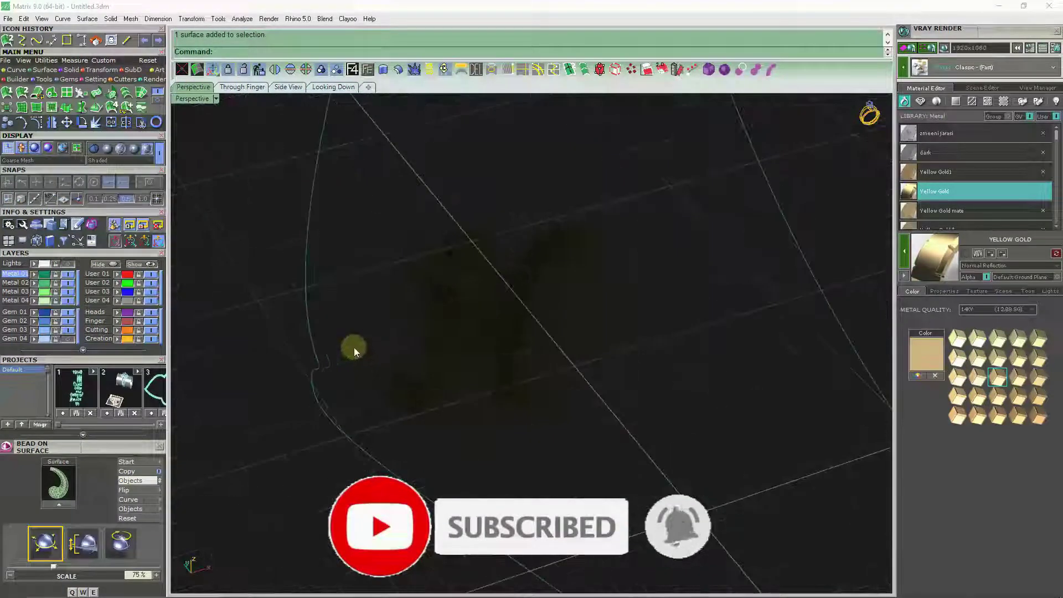
left_click(274, 386)
Show control points and delete the bumpy points and four upper points on the curve.
key("F10")
mouse_move(336, 394)
right_mouse_down()
mouse_move(267, 307)
mouse_move(277, 314)
right_mouse_up()
left_click_drag(353, 370, 354, 372)
key("Delete")
left_click_drag(282, 257, 355, 339)
key("Delete")
In the top view, delete two more control points from the guide curve.
right_click_drag(363, 337, 344, 406)
left_click(334, 87)
scroll(423, 280, "down", 3)
scroll(398, 280, "up", 5)
scroll(406, 281, "up", 3)
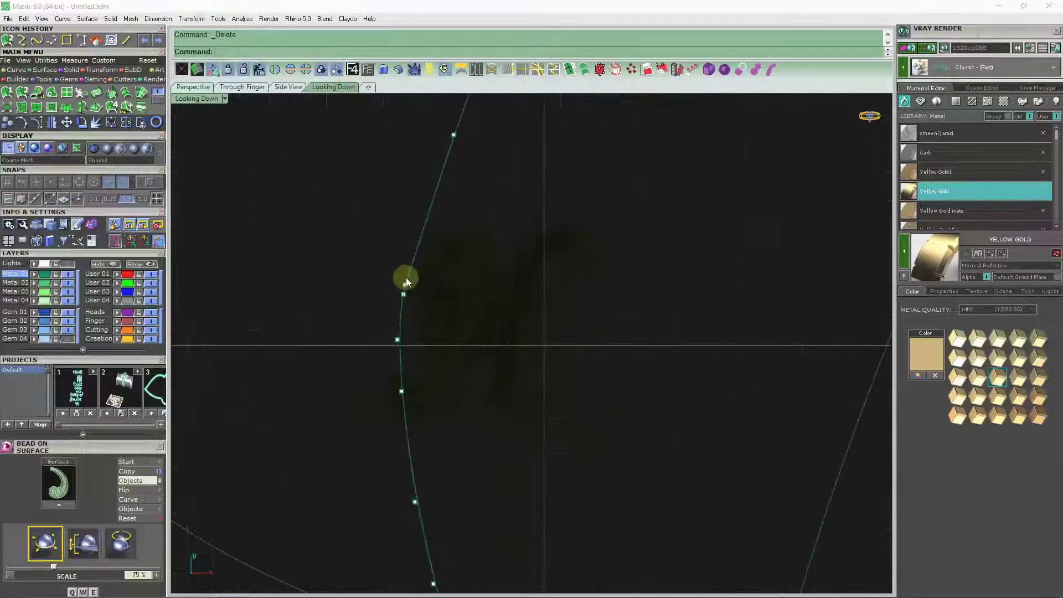
scroll(388, 271, "up", 4)
scroll(415, 298, "down", 2)
key("Delete")
scroll(437, 252, "down", 2)
scroll(455, 300, "down", 2)
scroll(675, 327, "up", 3)
scroll(653, 331, "up", 2)
scroll(643, 407, "up", 2)
scroll(672, 327, "up", 2)
scroll(672, 326, "up", 2)
scroll(652, 294, "up", 1)
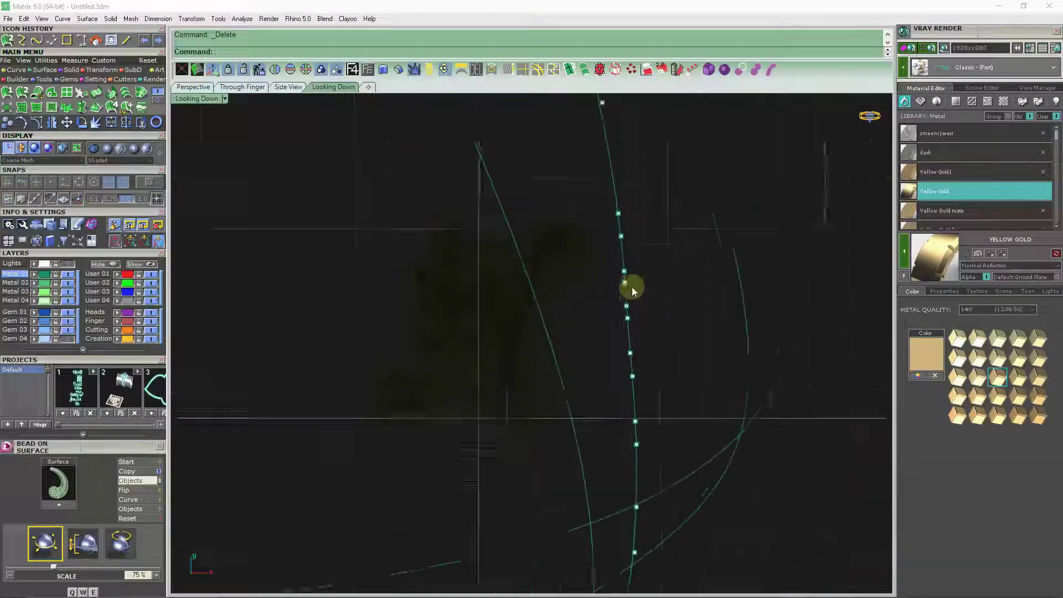
scroll(633, 287, "down", 3)
scroll(664, 310, "down", 2)
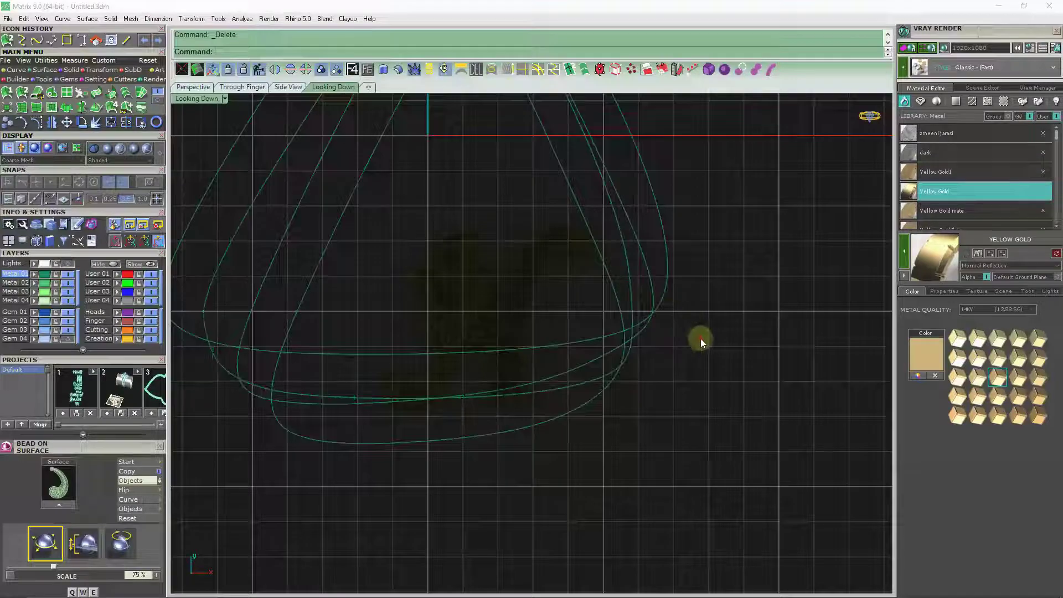
Unhide the green band surface and select it.
left_click(195, 88)
mouse_move(555, 297)
right_mouse_down()
mouse_move(546, 374)
mouse_move(627, 315)
mouse_move(603, 240)
mouse_move(603, 261)
mouse_move(624, 290)
mouse_move(607, 264)
mouse_move(565, 274)
mouse_move(553, 289)
mouse_move(610, 334)
mouse_move(563, 301)
mouse_move(605, 297)
mouse_move(353, 292)
right_mouse_up()
left_click(561, 293)
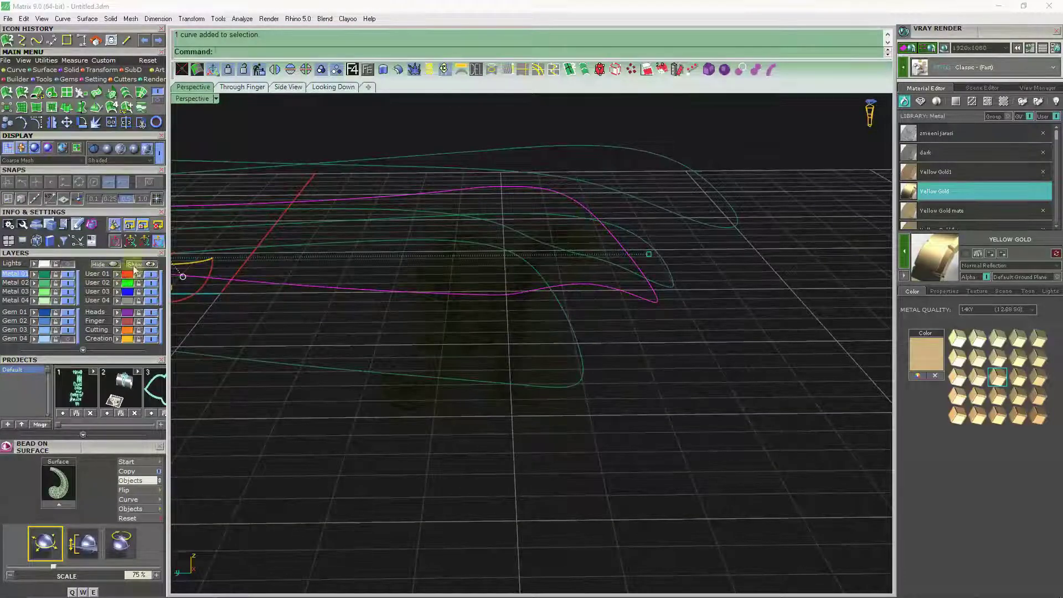
left_click(134, 266)
mouse_move(638, 373)
right_mouse_down()
mouse_move(648, 404)
mouse_move(636, 455)
right_mouse_up()
left_click(565, 292)
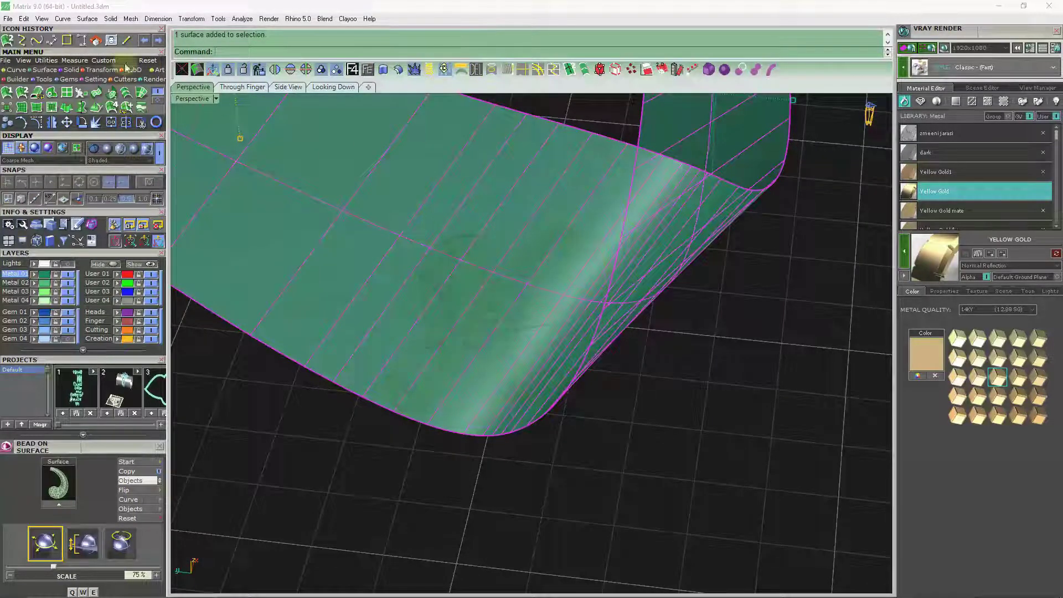
Launch Extract Isocurve from the curve tools pages.
left_click(12, 71)
left_click(158, 107)
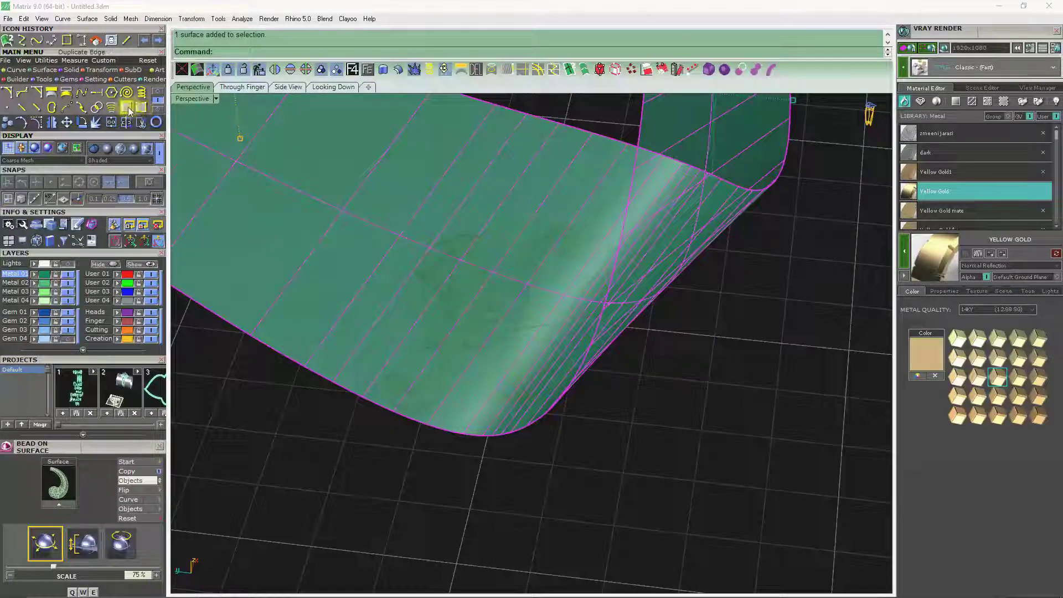
left_click(159, 110)
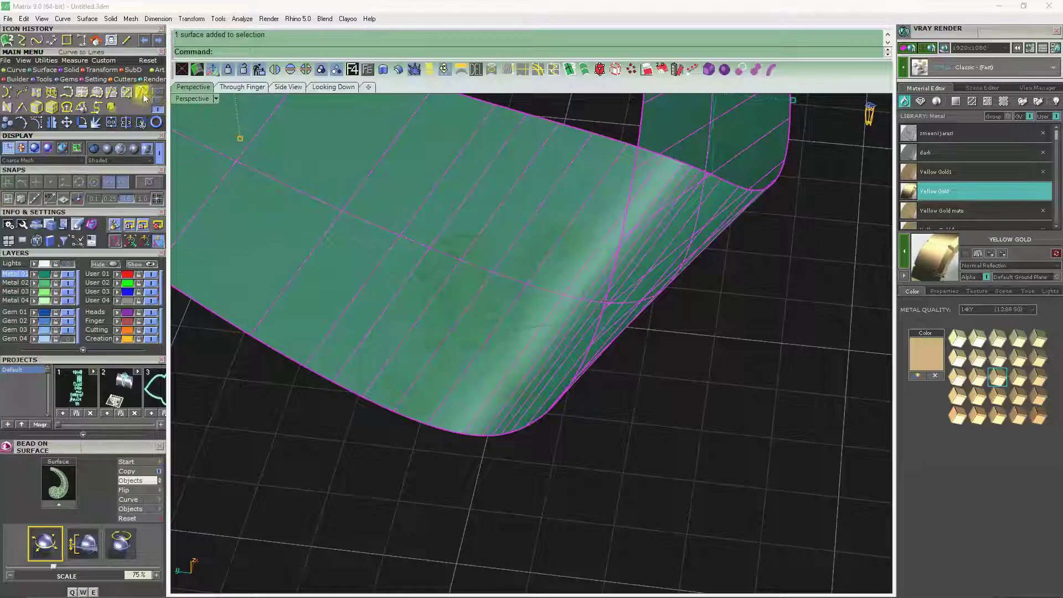
left_click(159, 95)
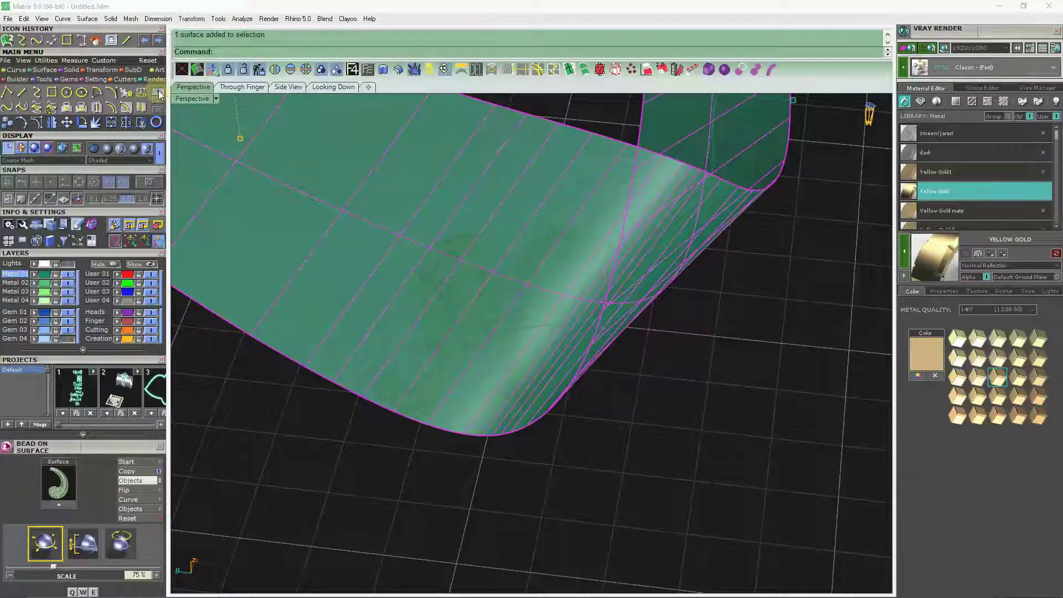
left_click(143, 113)
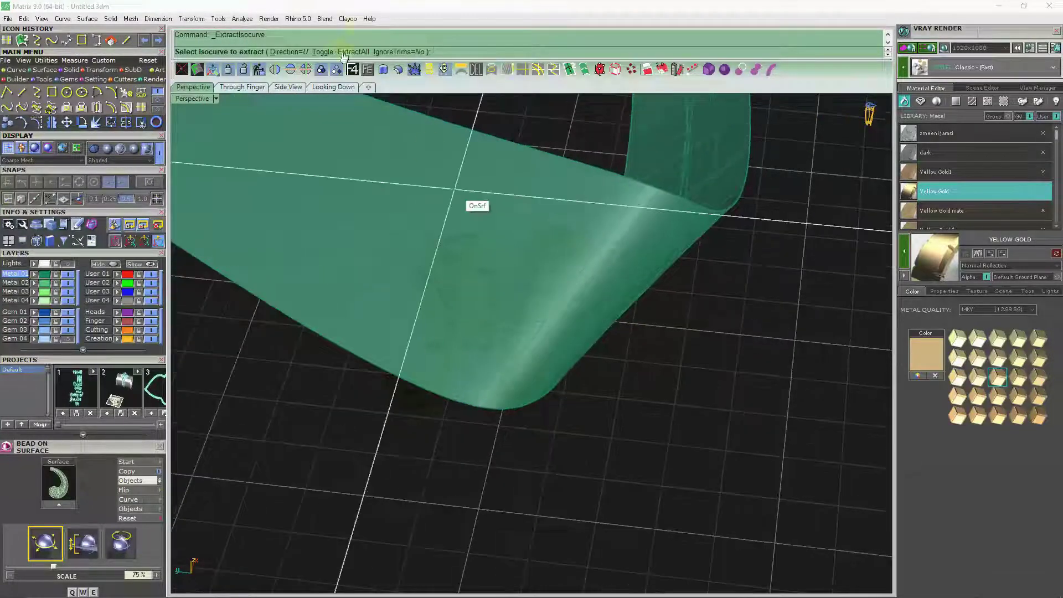
Switch to Plastic display and extract a cross isocurve on the band.
left_click(324, 51)
left_click(134, 150)
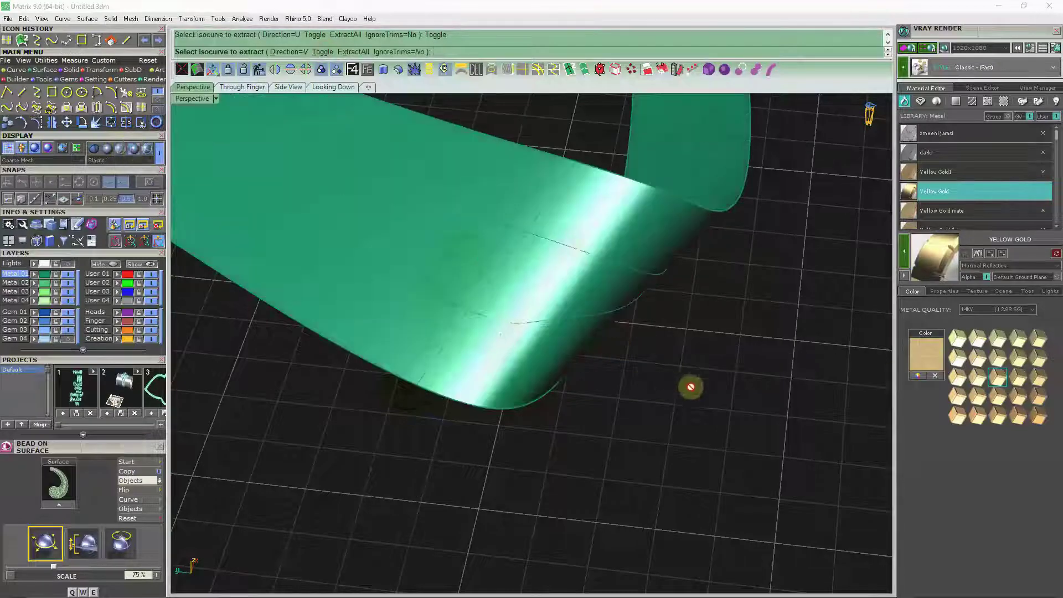
mouse_move(640, 395)
right_mouse_down()
mouse_move(600, 387)
mouse_move(610, 404)
right_mouse_up()
scroll(565, 304, "up", 2)
scroll(555, 294, "up", 2)
left_click(555, 294)
scroll(685, 366, "down", 5)
right_click_drag(716, 396, 377, 360)
scroll(506, 410, "up", 3)
mouse_move(506, 411)
right_mouse_down()
mouse_move(511, 330)
mouse_move(382, 368)
right_mouse_up()
scroll(475, 339, "down", 3)
mouse_move(475, 339)
right_mouse_down()
mouse_move(576, 349)
mouse_move(510, 408)
mouse_move(570, 351)
mouse_move(565, 368)
mouse_move(670, 370)
mouse_move(334, 410)
mouse_move(553, 387)
mouse_move(512, 412)
right_mouse_up()
scroll(612, 361, "up", 3)
key("Return")
Split the guide curves at the cross isocurve and delete the unwanted pieces.
scroll(553, 387, "up", 2)
scroll(431, 383, "up", 2)
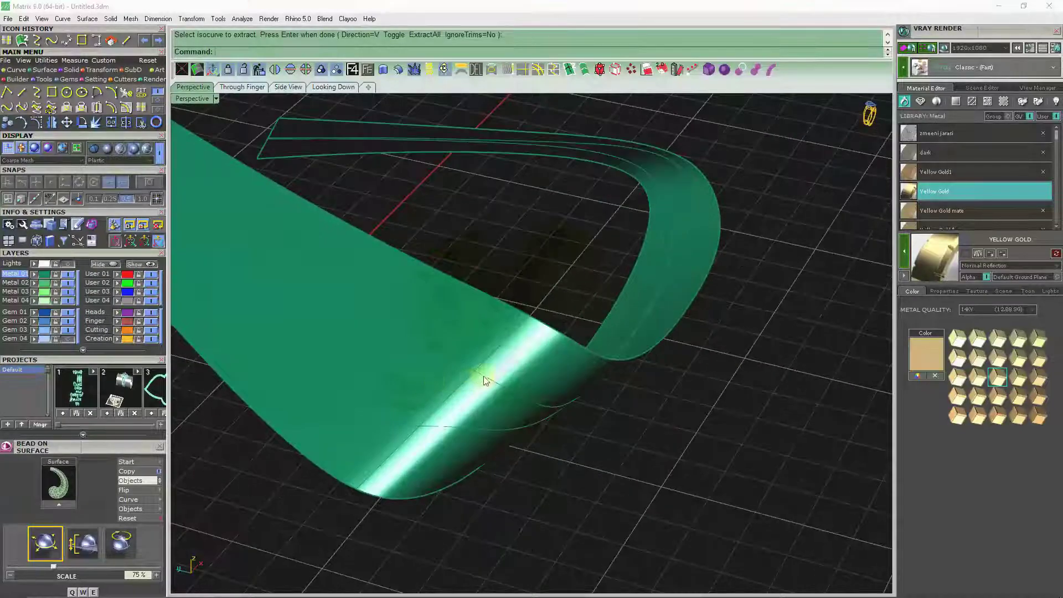
left_click(465, 363)
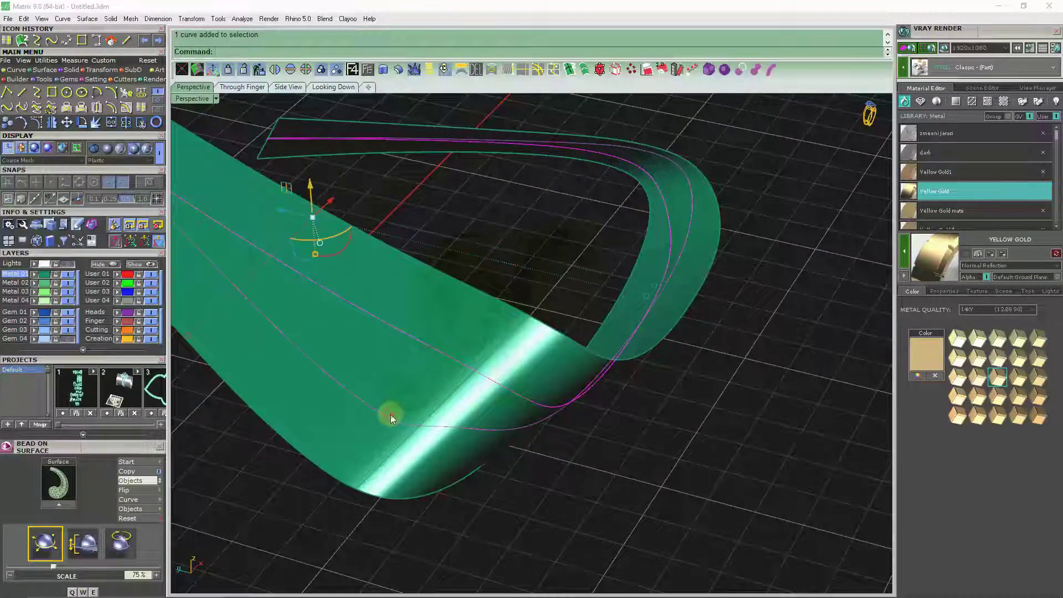
left_click(125, 122)
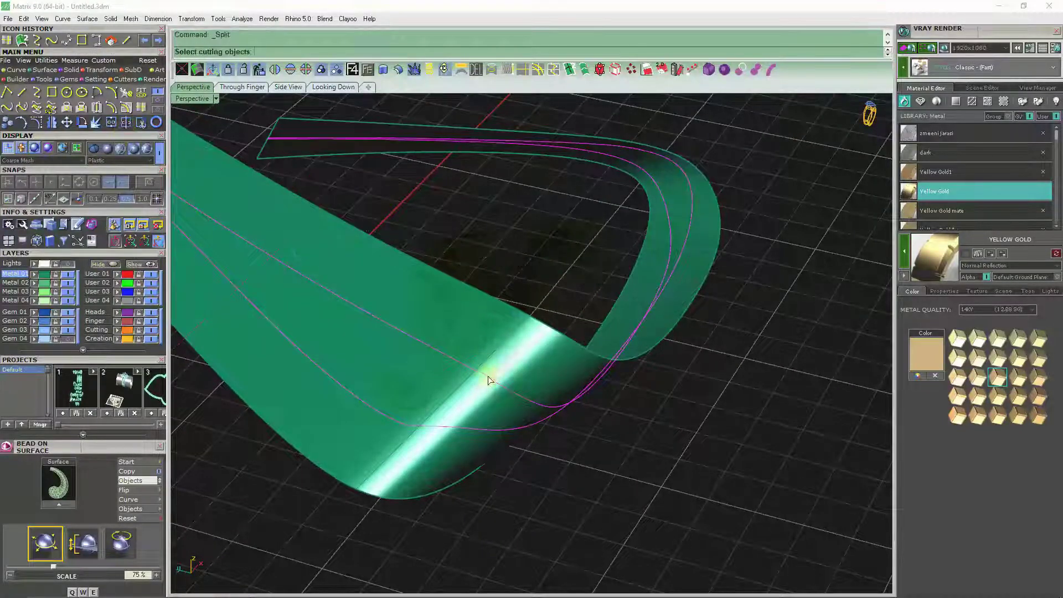
left_click(457, 390)
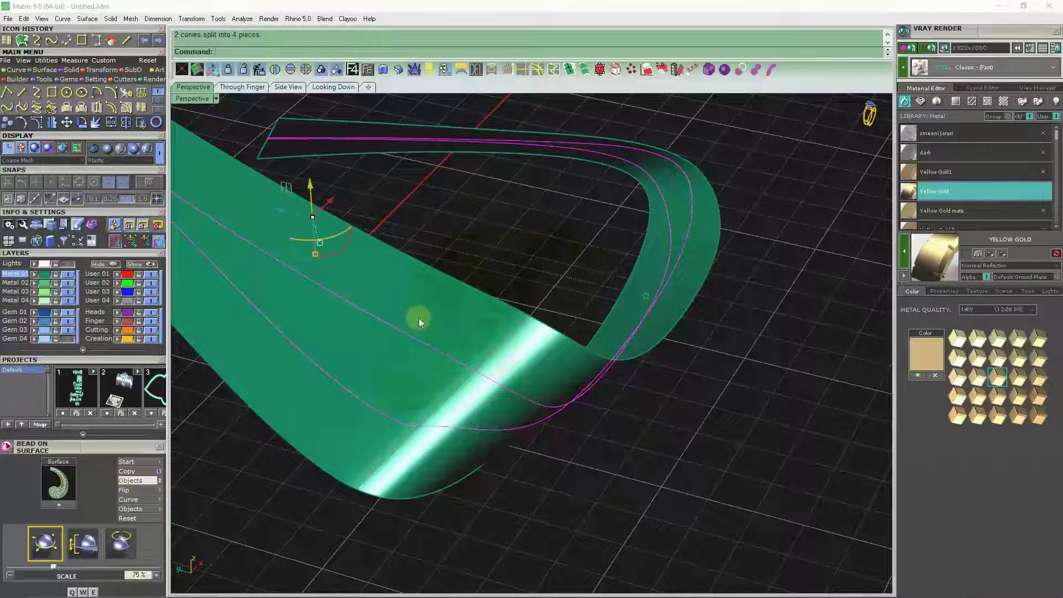
scroll(419, 318, "down", 4)
scroll(443, 361, "up", 3)
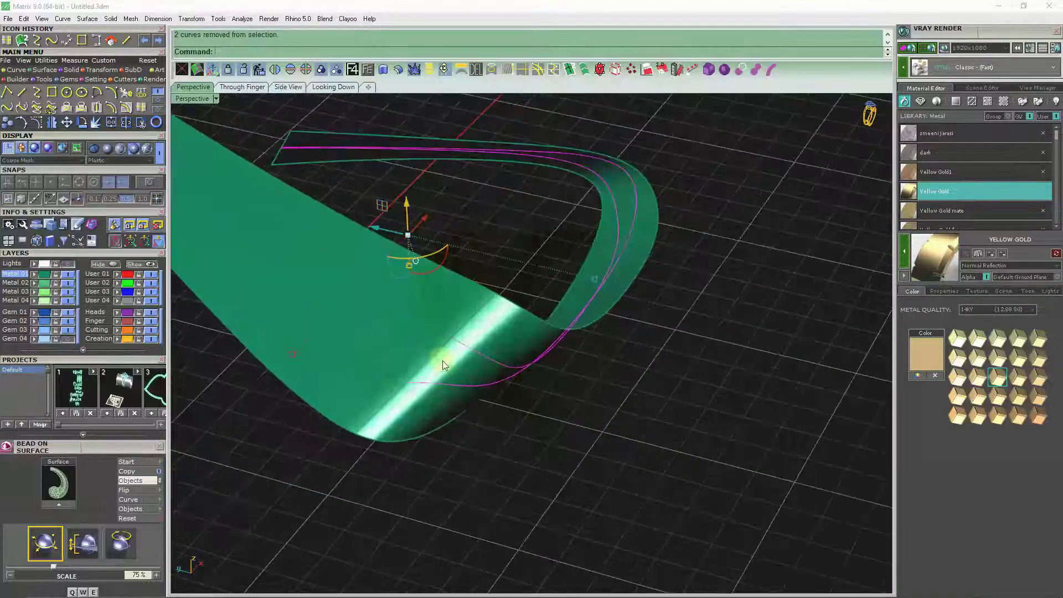
key("Delete")
right_click_drag(443, 361, 441, 358)
scroll(464, 350, "up", 3)
scroll(464, 350, "up", 2)
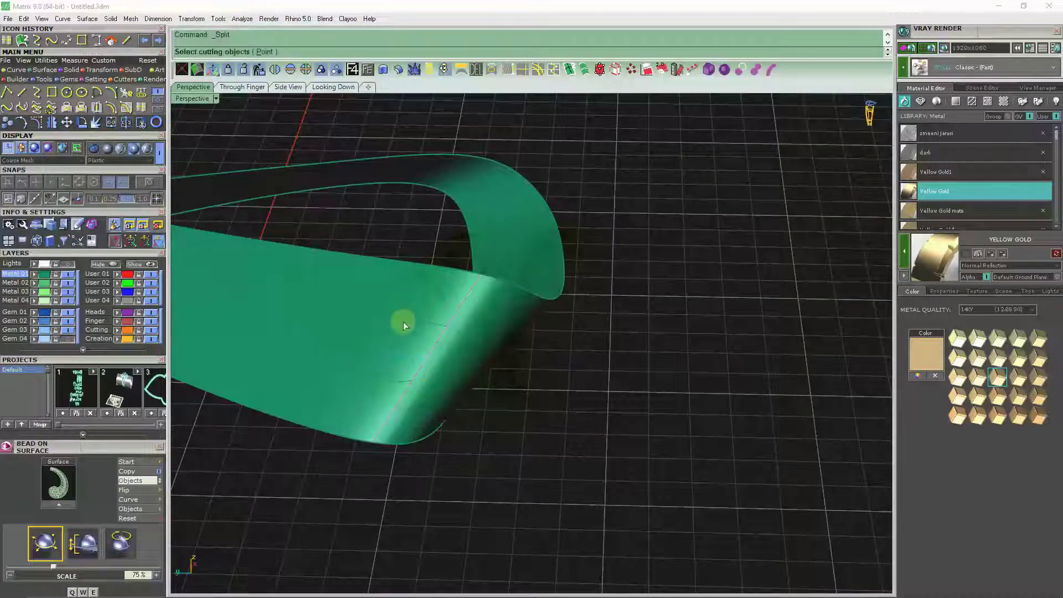
key("Return")
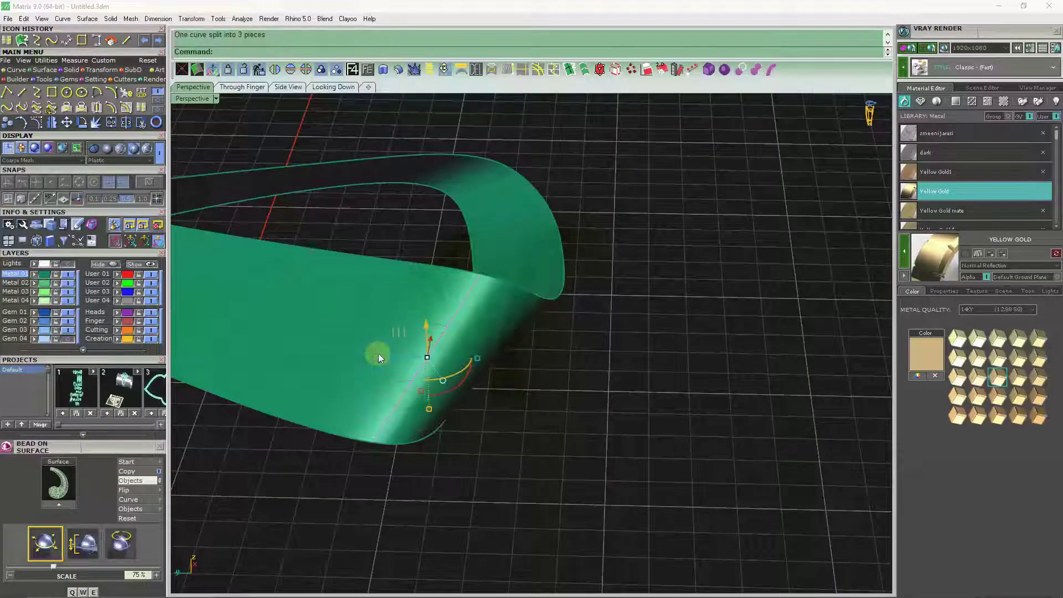
Delete the leftover split curve pieces and inspect the band.
scroll(440, 330, "up", 2)
scroll(440, 330, "down", 2)
key("Delete")
scroll(444, 334, "down", 3)
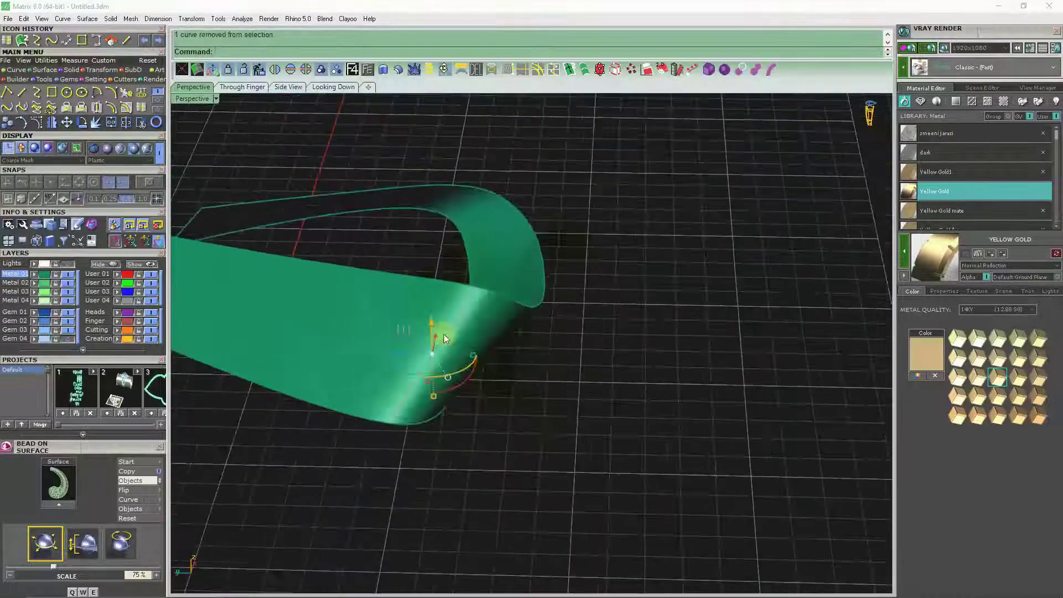
scroll(572, 389, "down", 1)
mouse_move(572, 390)
right_mouse_down()
mouse_move(517, 380)
mouse_move(563, 399)
mouse_move(332, 346)
right_mouse_up()
scroll(469, 360, "up", 2)
mouse_move(469, 360)
right_mouse_down()
mouse_move(305, 385)
mouse_move(341, 407)
right_mouse_up()
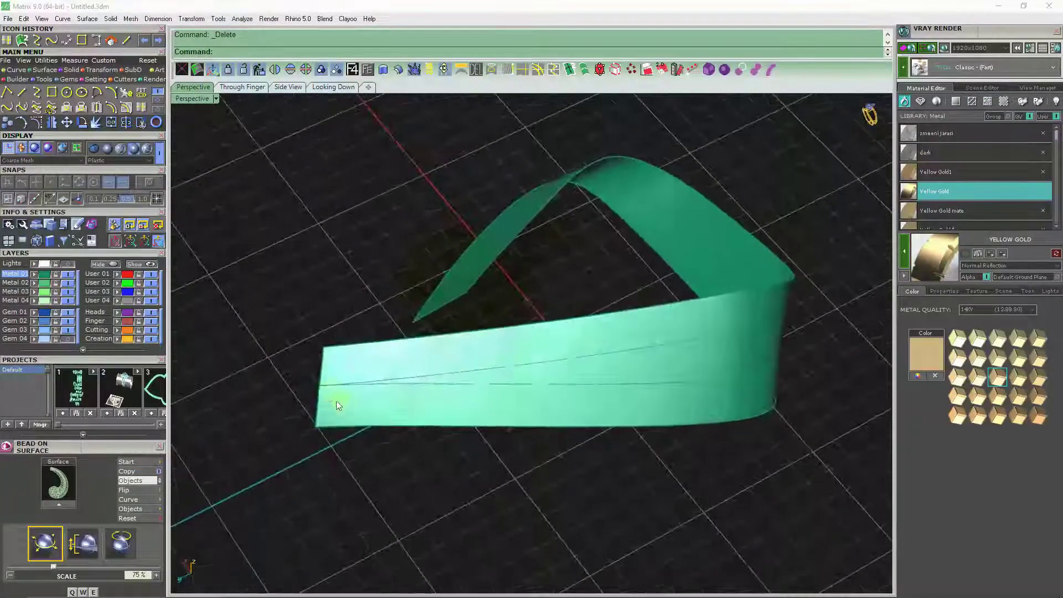
Draw an arc between the two corners at the band's end.
scroll(380, 379, "up", 3)
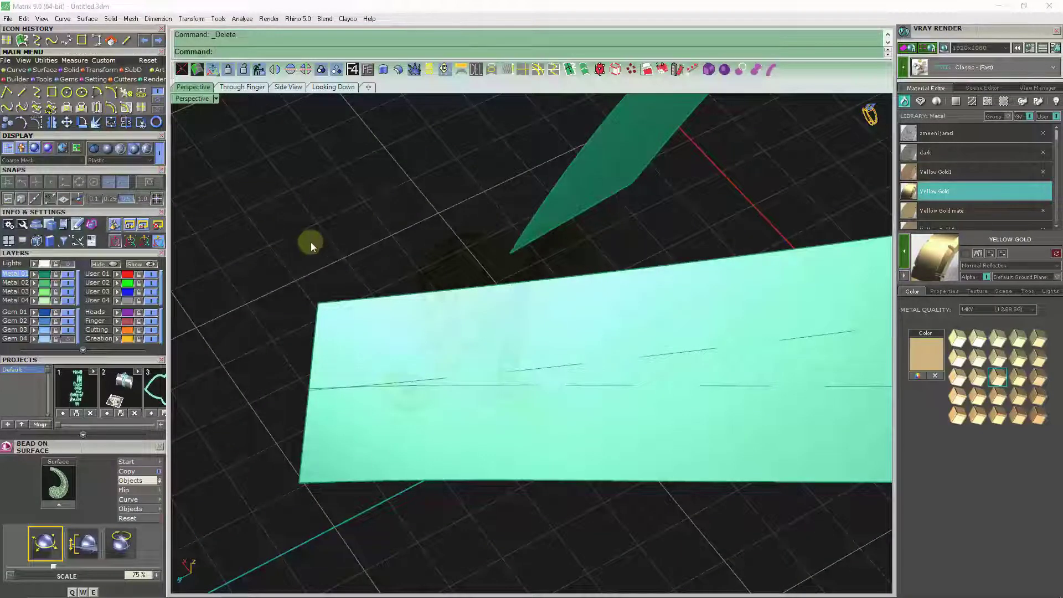
right_click_drag(310, 242, 406, 304)
left_click(391, 280)
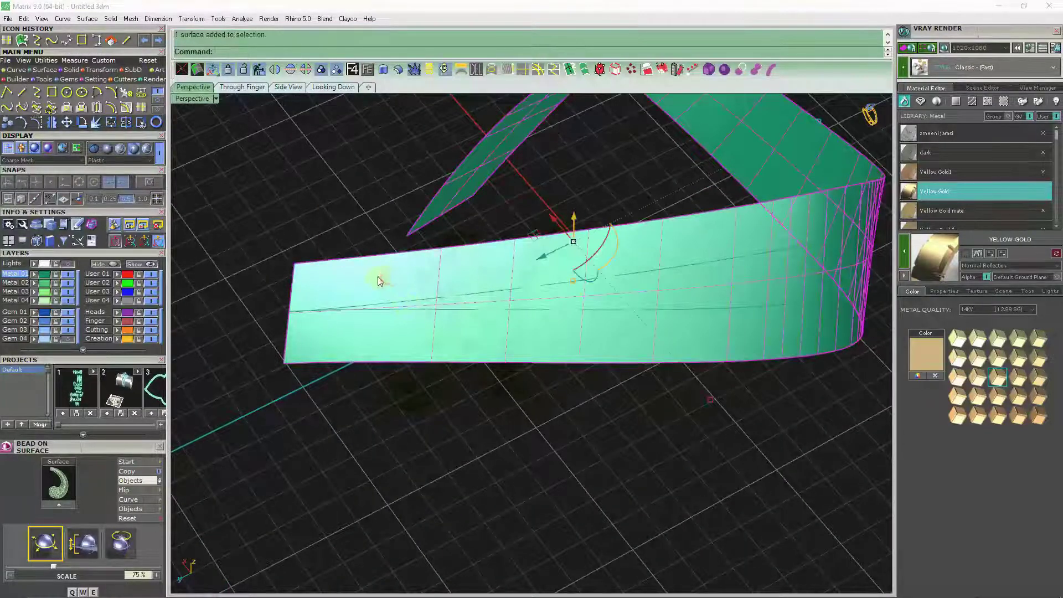
mouse_move(322, 242)
right_mouse_down()
mouse_move(439, 332)
mouse_move(316, 268)
mouse_move(190, 150)
right_mouse_up()
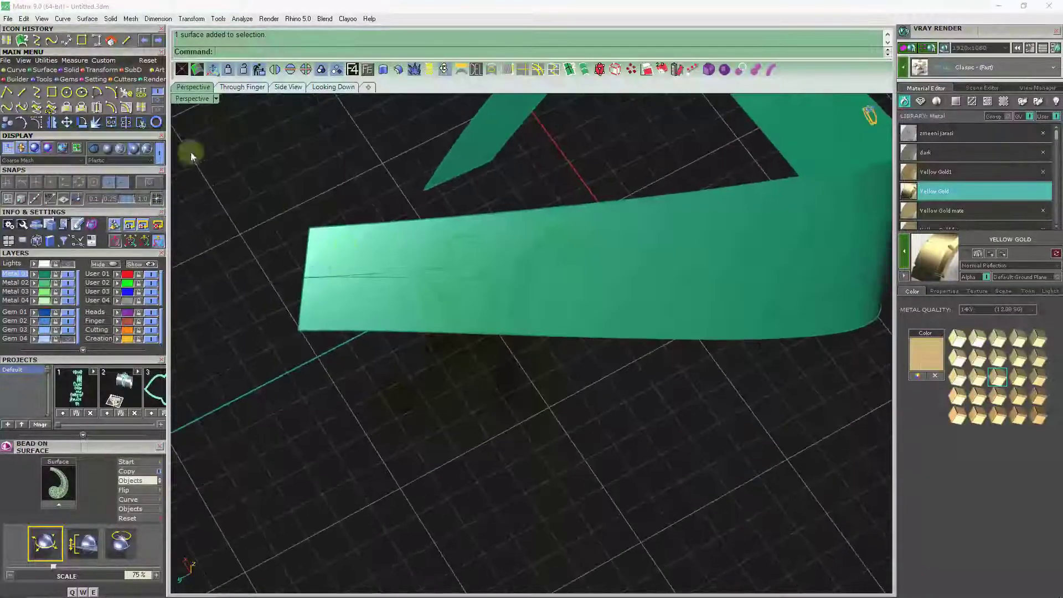
left_click(97, 91)
scroll(315, 230, "up", 3)
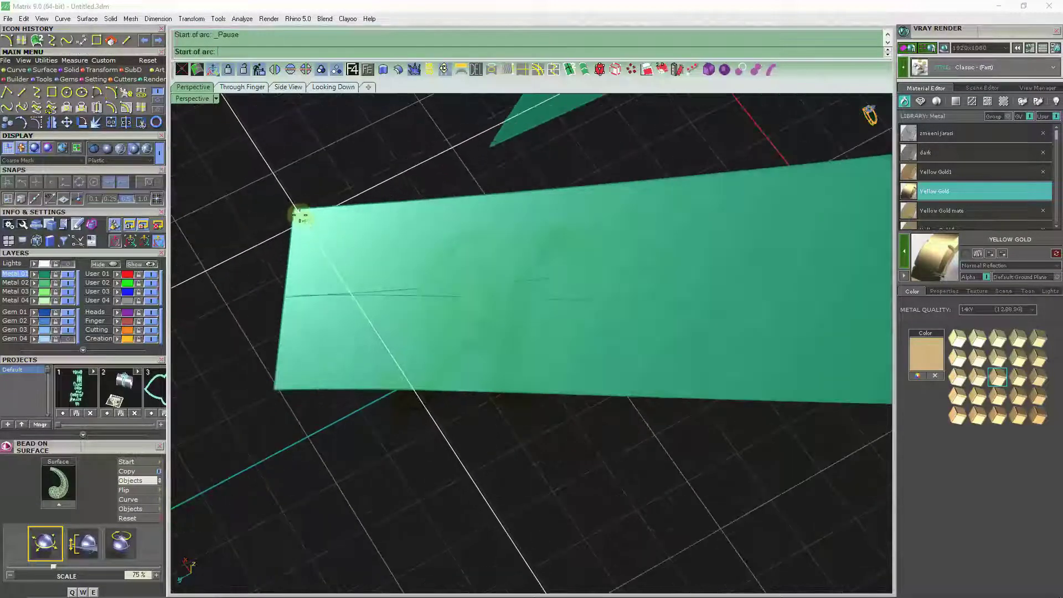
left_click(292, 208)
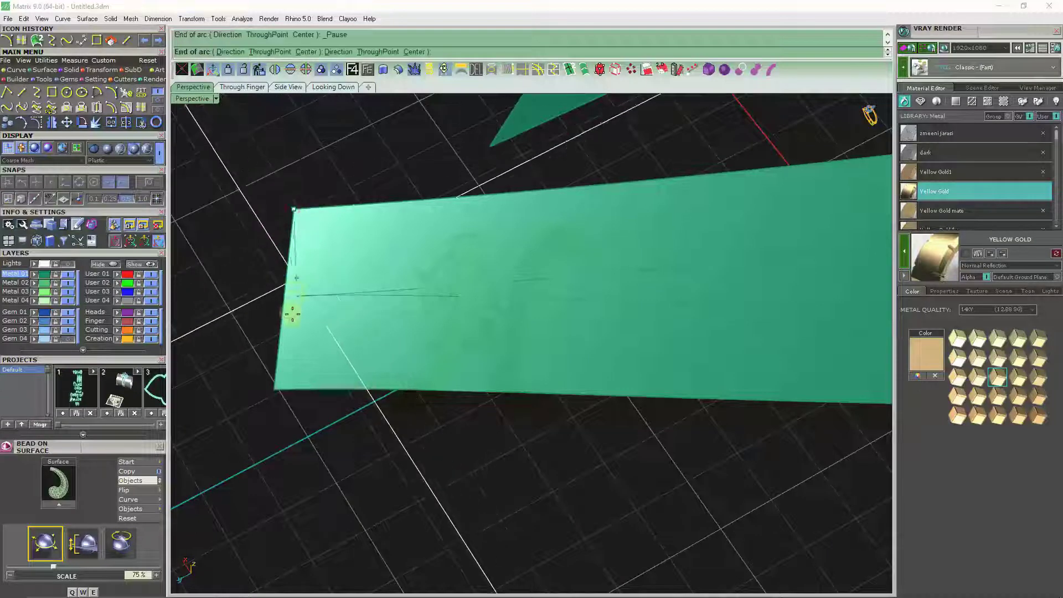
scroll(292, 308, "up", 3)
left_click(277, 292)
left_click(287, 229)
left_click(321, 276)
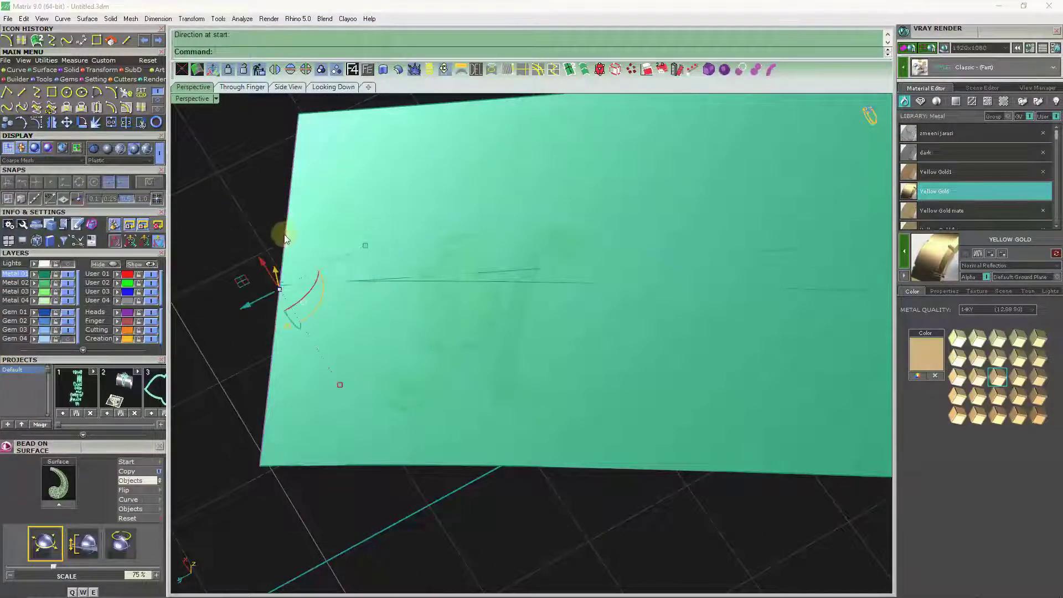
Select the ribbon surface among overlapping objects and hide it.
left_click(304, 246)
left_click(324, 267)
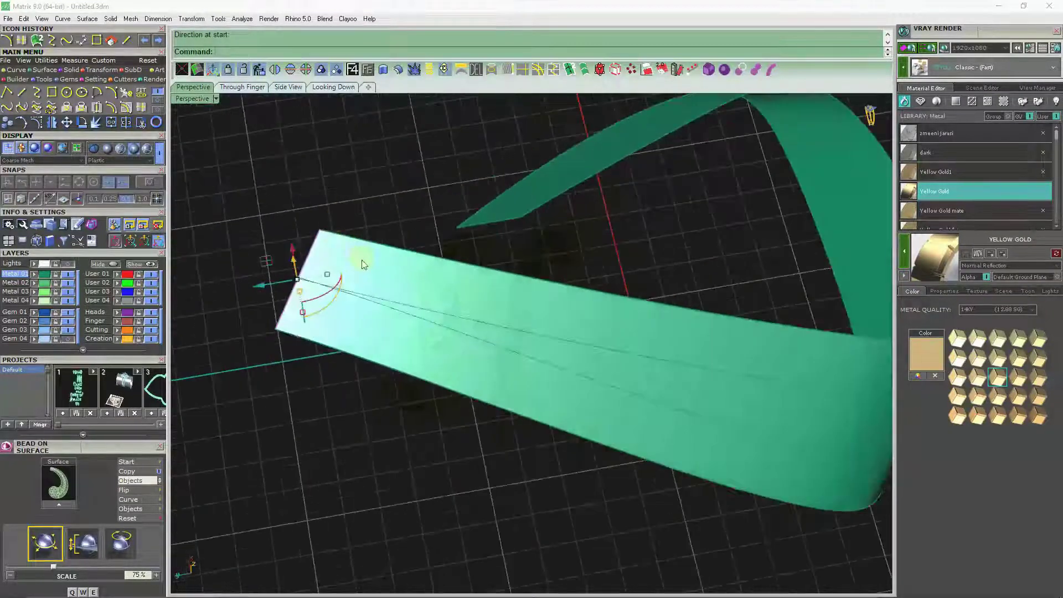
left_click(362, 260)
left_click(108, 264)
scroll(301, 259, "up", 3)
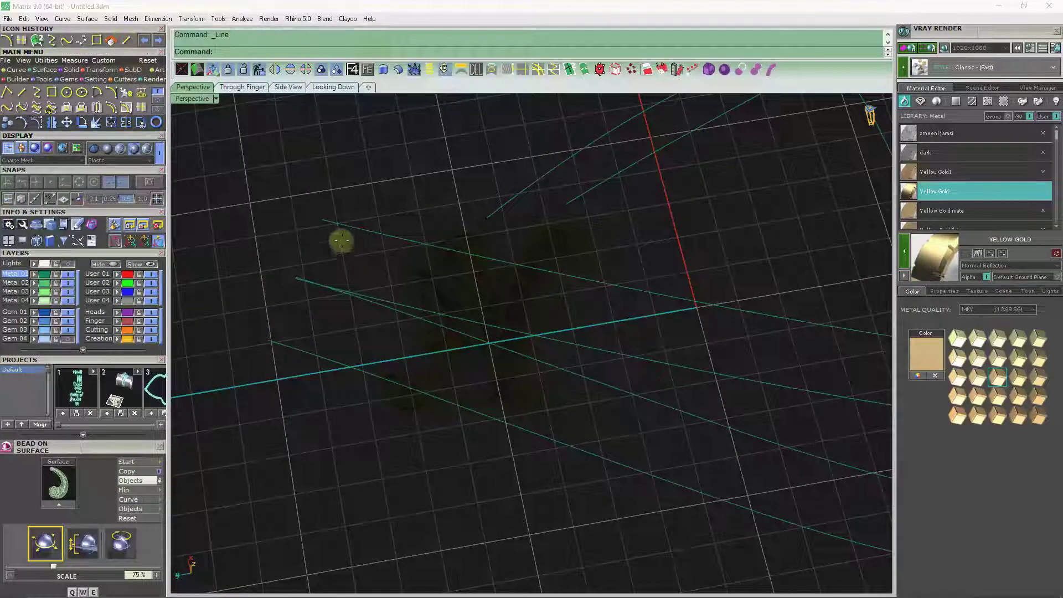
Draw a straight line starting from the curve's midpoint.
scroll(343, 244, "up", 3)
left_click(311, 209)
scroll(277, 304, "up", 2)
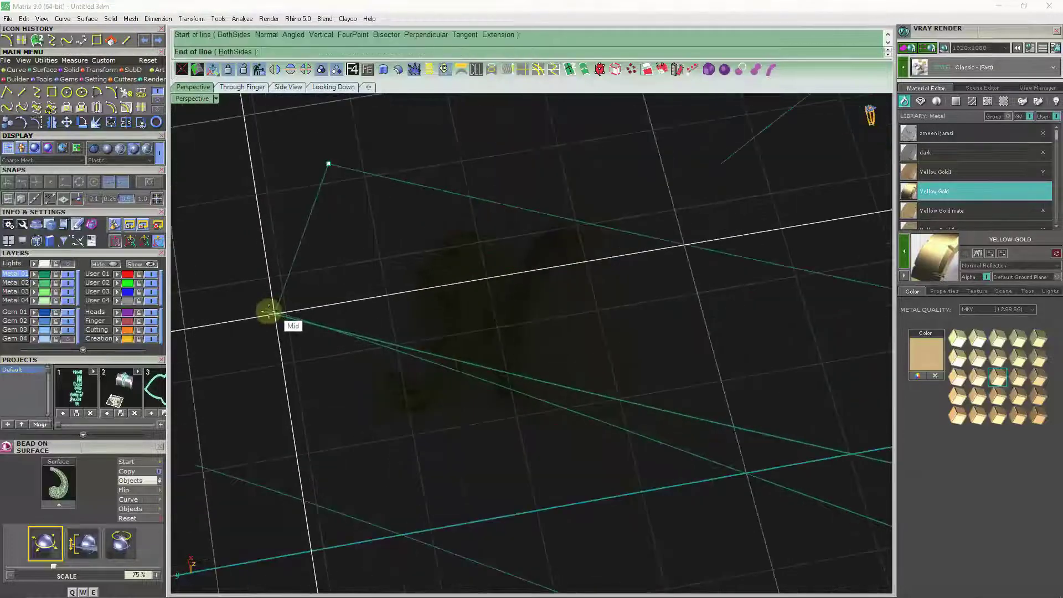
left_click(268, 310)
Rebuild the new line with 4 control points.
left_click(292, 246)
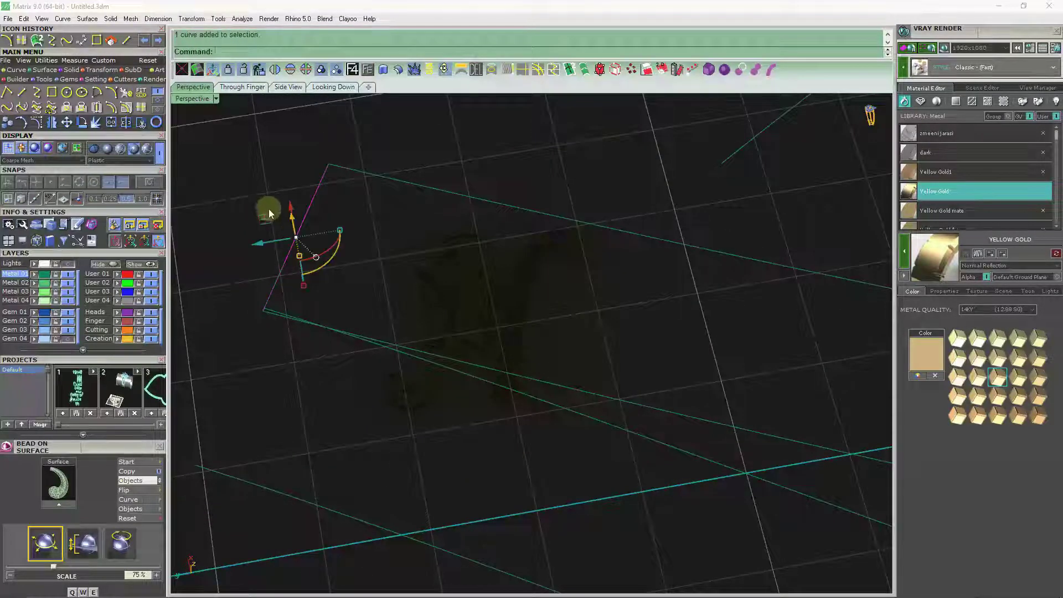
left_click(258, 69)
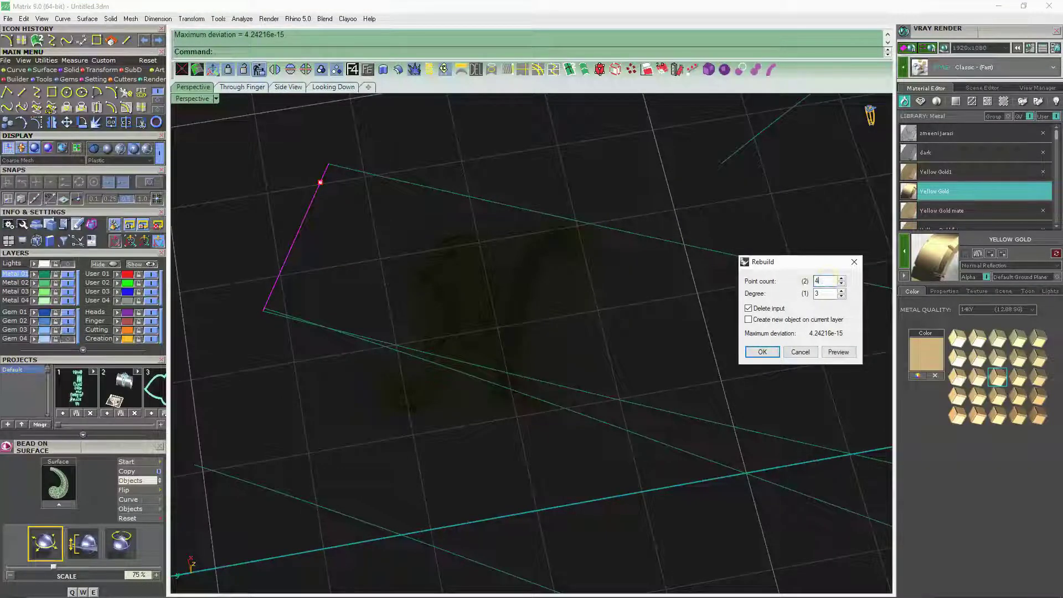
key("Return")
Turn on the line's control points, select the two middle ones, and switch to Through Finger view.
left_click(52, 122)
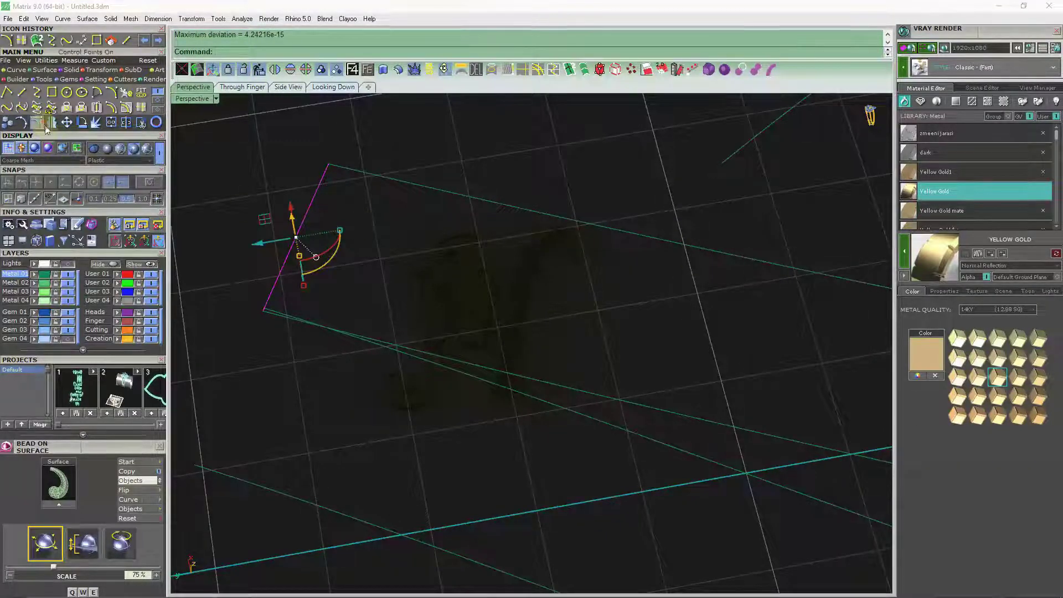
left_click(303, 228)
left_click_drag(290, 231, 332, 271)
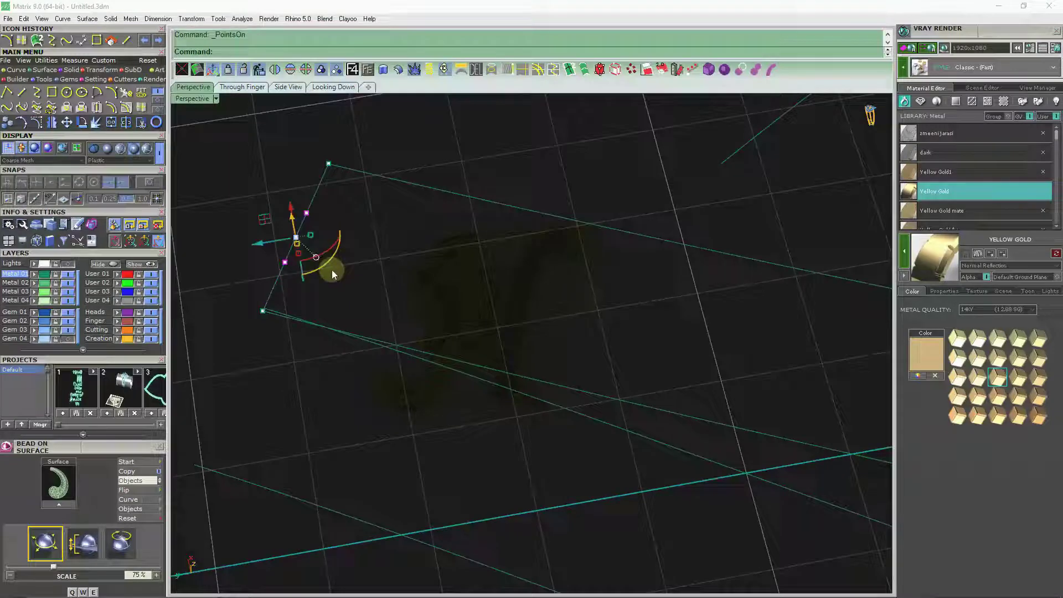
left_click(282, 88)
left_click(256, 87)
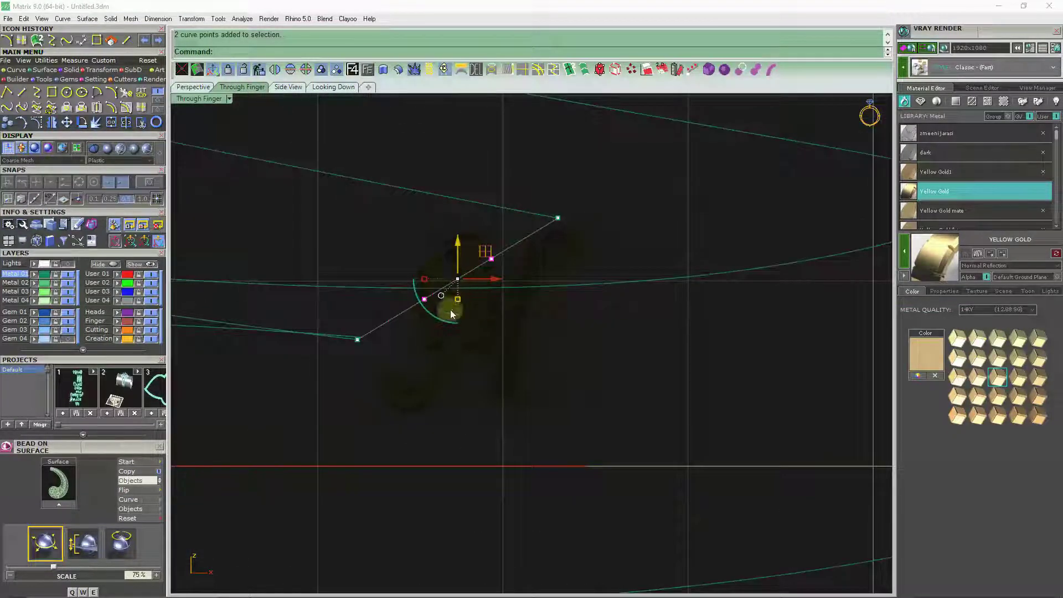
Tilt the gumball and drag the middle points to bend the line into an arch.
left_click_drag(451, 327, 480, 338, "ctrl")
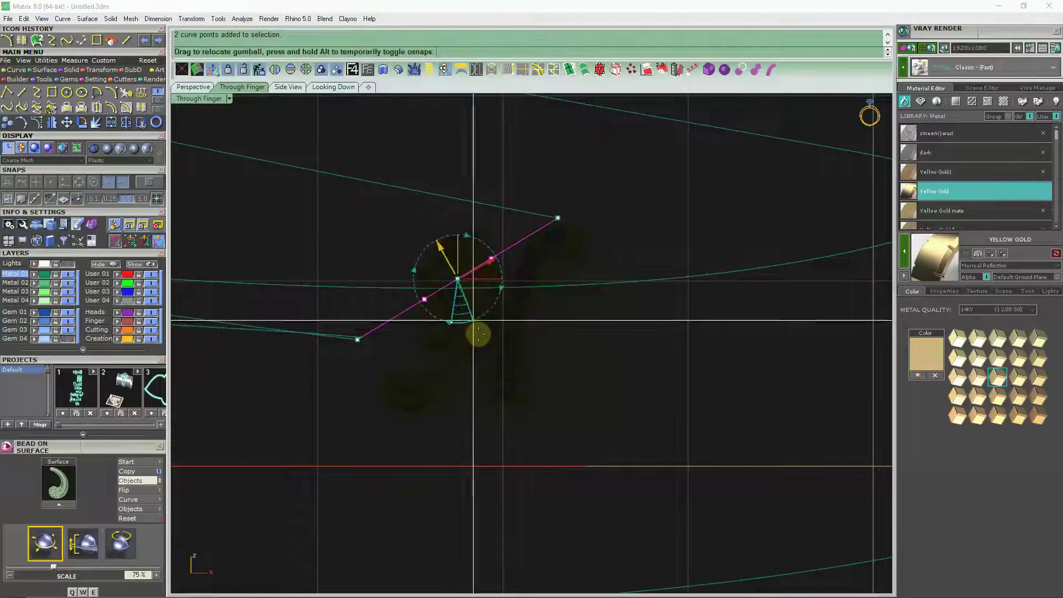
mouse_move(440, 249)
left_mouse_down()
mouse_move(396, 246)
mouse_move(355, 274)
left_mouse_up()
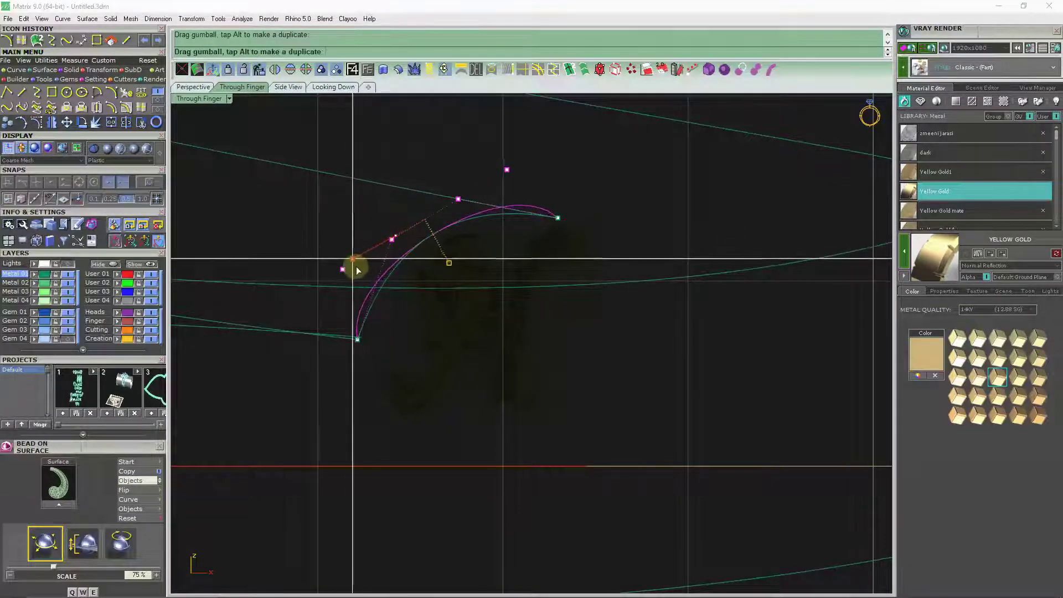
left_click_drag(354, 271, 358, 274)
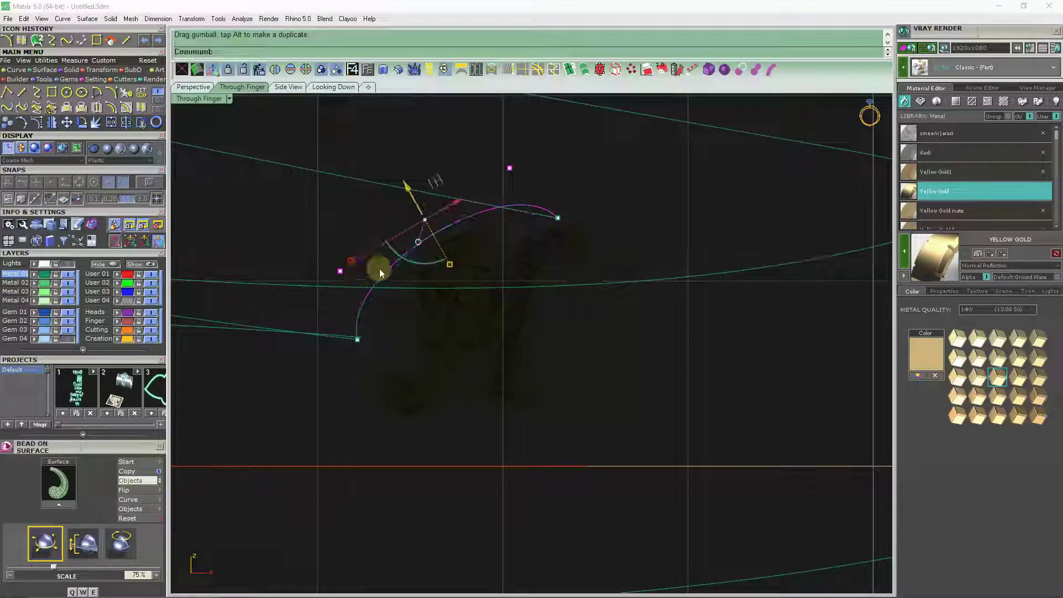
left_click_drag(406, 191, 264, 135)
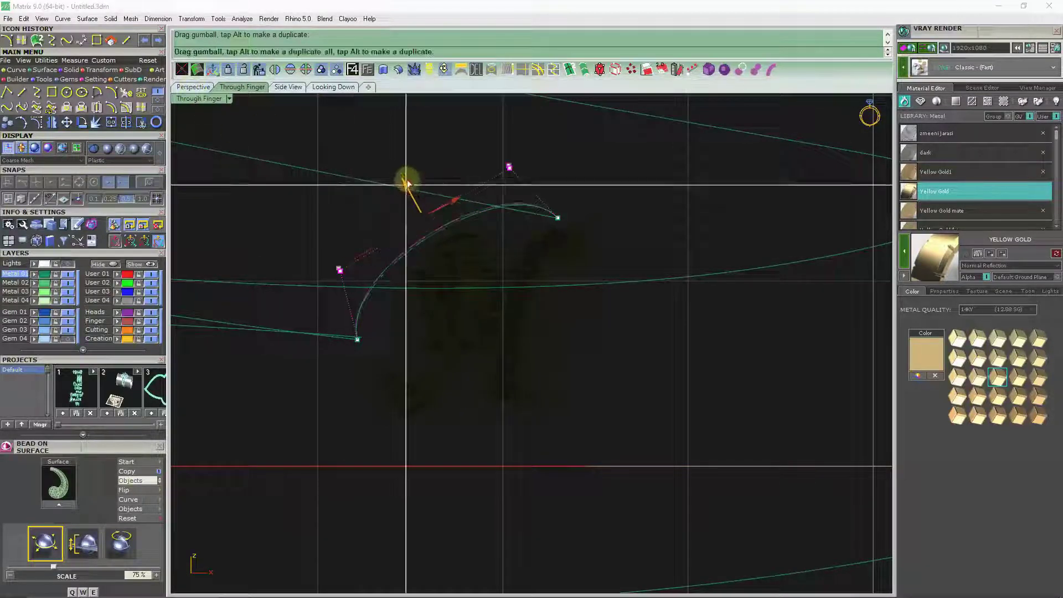
left_click(200, 86)
mouse_move(466, 215)
right_mouse_down()
mouse_move(354, 261)
mouse_move(456, 242)
mouse_move(479, 271)
mouse_move(505, 198)
mouse_move(524, 194)
mouse_move(544, 282)
mouse_move(581, 345)
mouse_move(532, 308)
mouse_move(537, 344)
mouse_move(315, 112)
right_mouse_up()
left_click(321, 92)
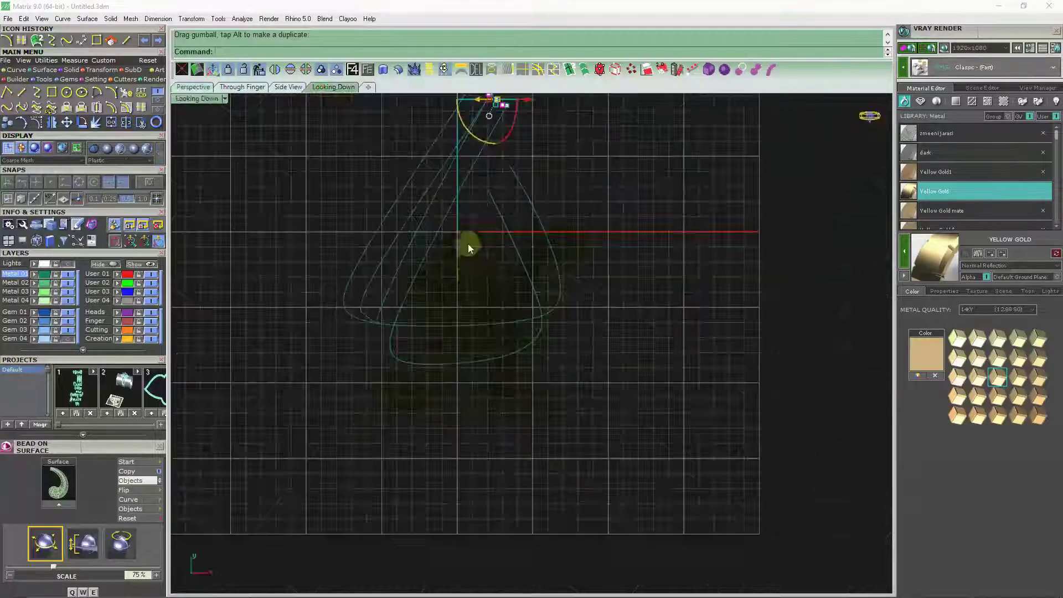
Reshape the arched curve in Looking Down view by dragging its points with the gumball.
scroll(491, 157, "up", 3)
left_click_drag(487, 188, 508, 185)
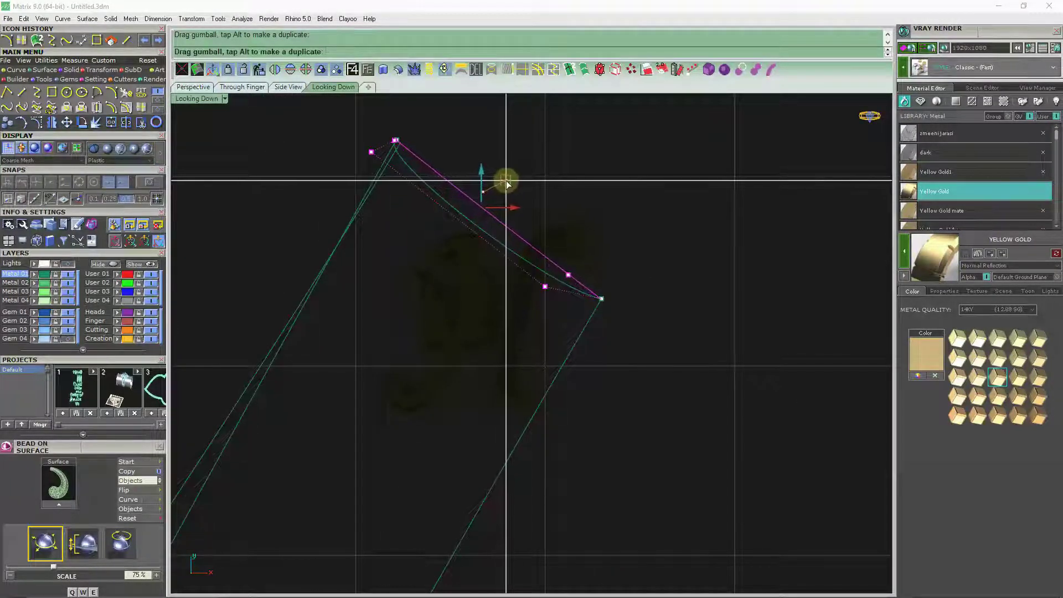
left_click_drag(508, 184, 506, 176)
scroll(505, 176, "down", 1)
scroll(505, 176, "down", 2)
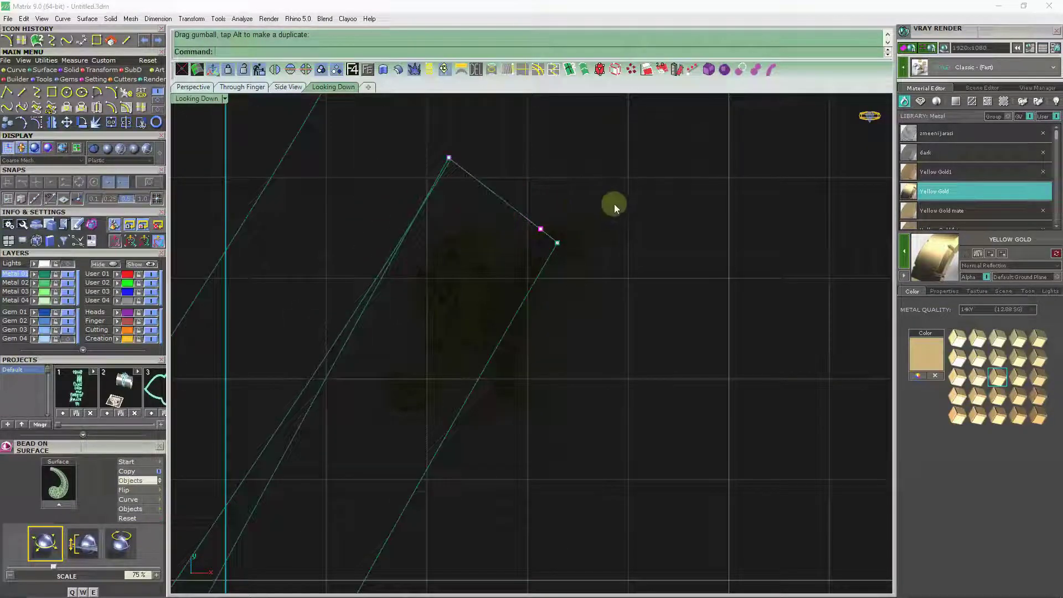
Split the outline curve with the Point option at its End snap, then select both pieces.
left_click(193, 87)
mouse_move(576, 218)
right_mouse_down()
mouse_move(534, 147)
mouse_move(572, 273)
mouse_move(410, 249)
mouse_move(380, 349)
mouse_move(442, 332)
mouse_move(410, 368)
mouse_move(401, 238)
right_mouse_up()
mouse_move(650, 228)
right_mouse_down()
mouse_move(749, 263)
mouse_move(733, 284)
right_mouse_up()
left_click(802, 275)
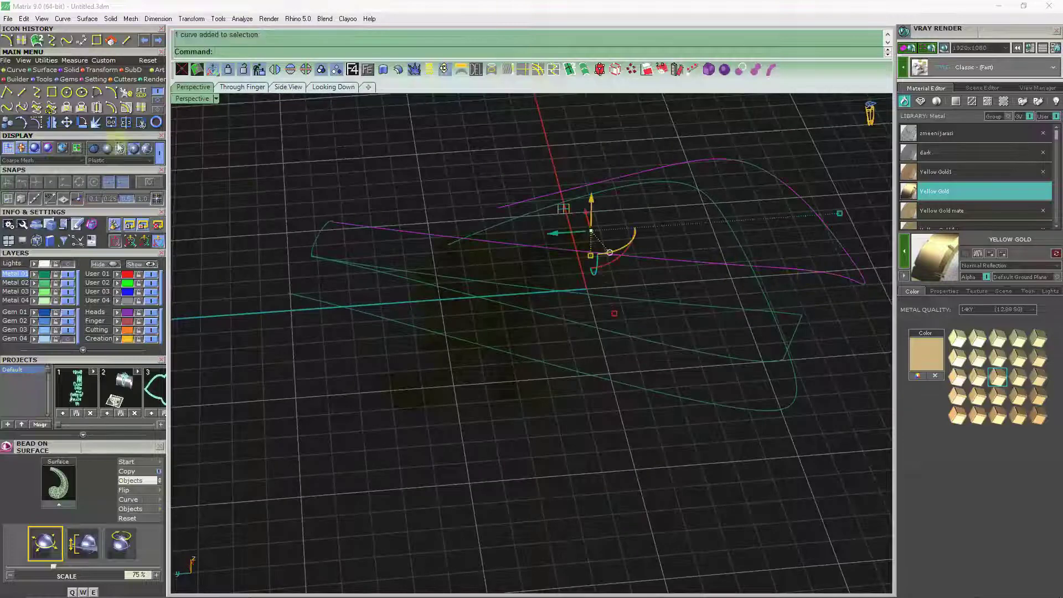
left_click(128, 119)
left_click(262, 52)
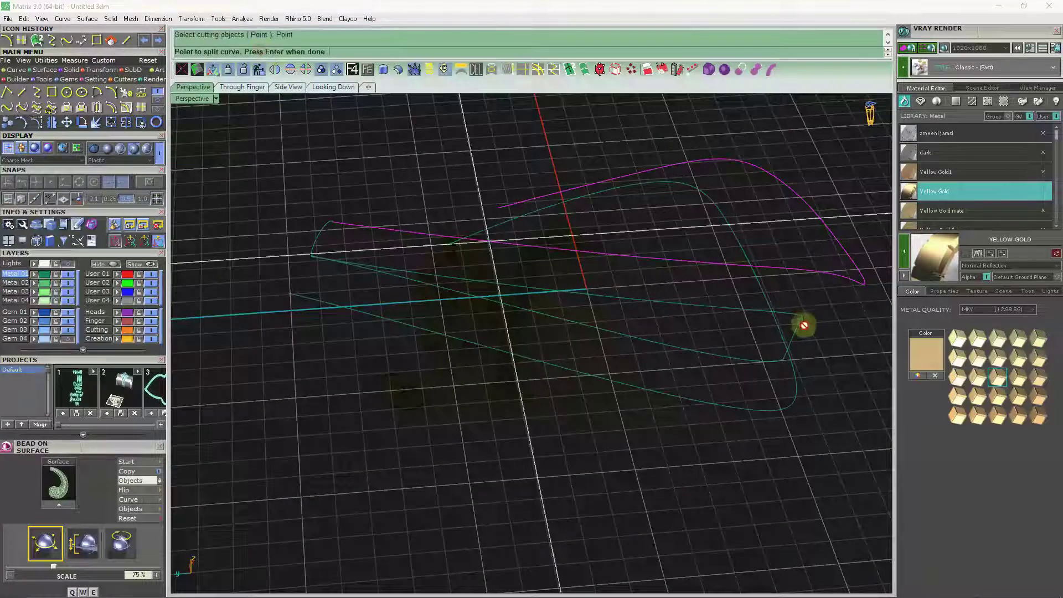
left_click(804, 315)
key("Return")
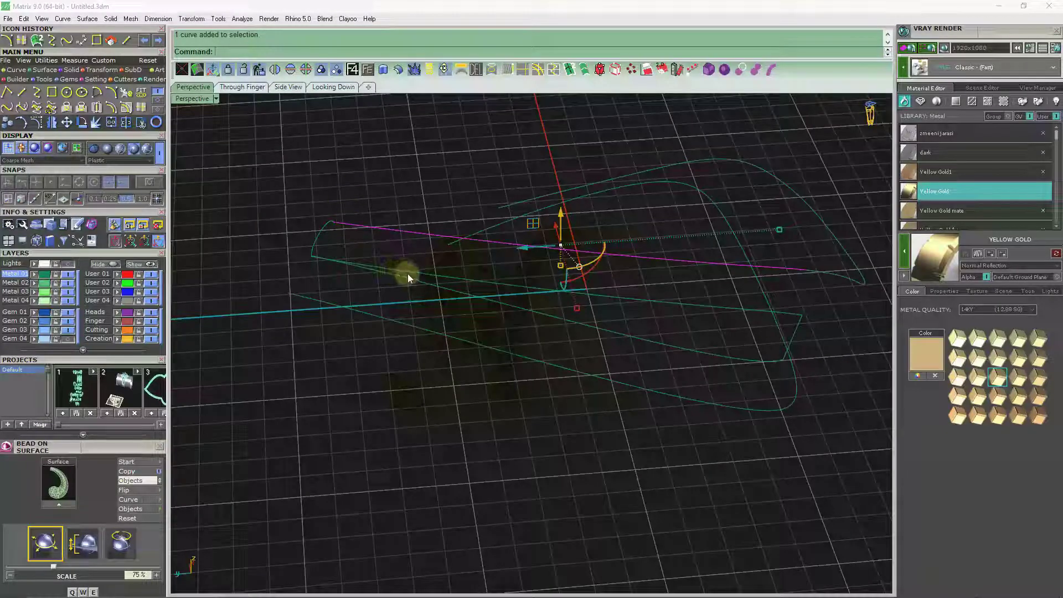
left_click(413, 271, "shift")
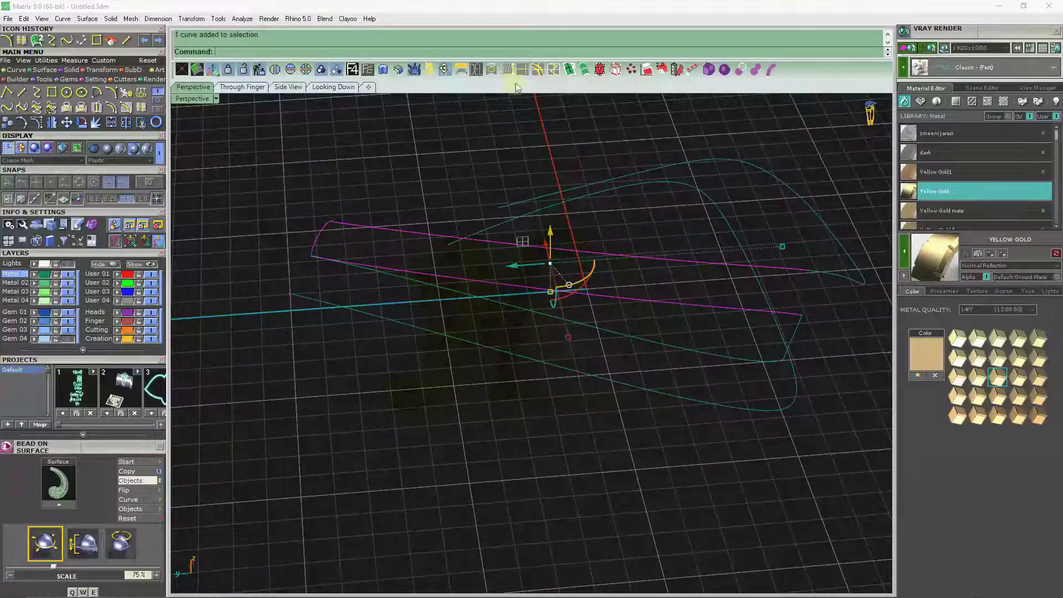
Build a pipe along the selected curves with the default settings.
left_click(571, 70)
key("Return")
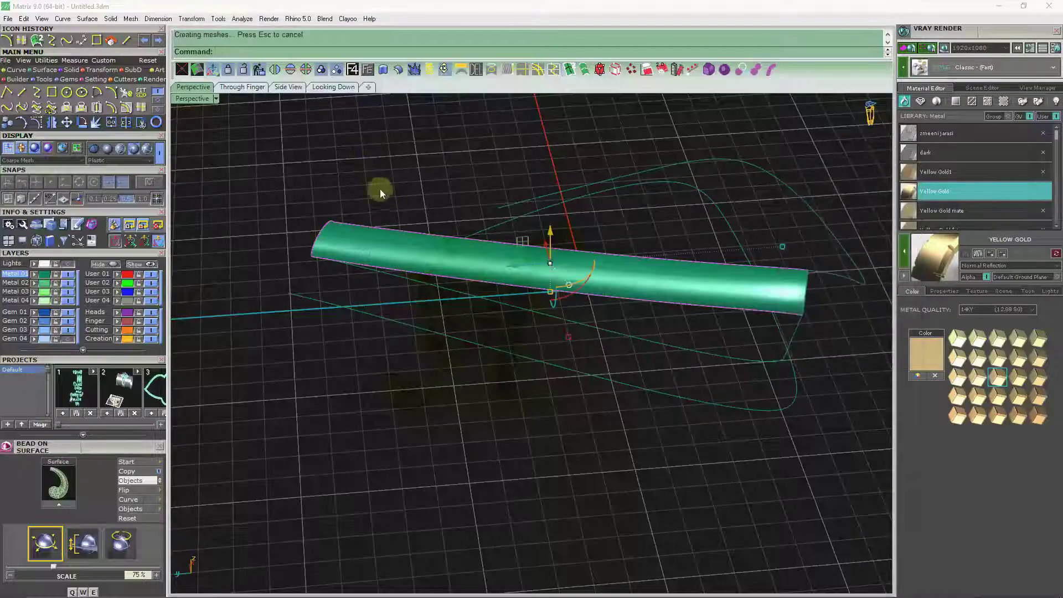
right_click_drag(677, 244, 655, 304)
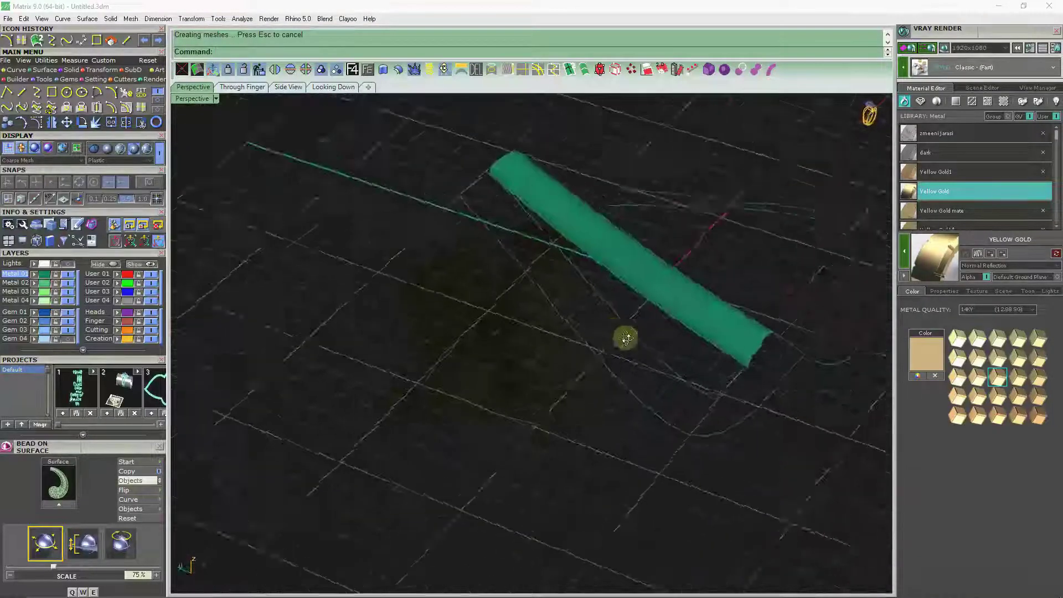
right_click_drag(655, 300, 706, 357)
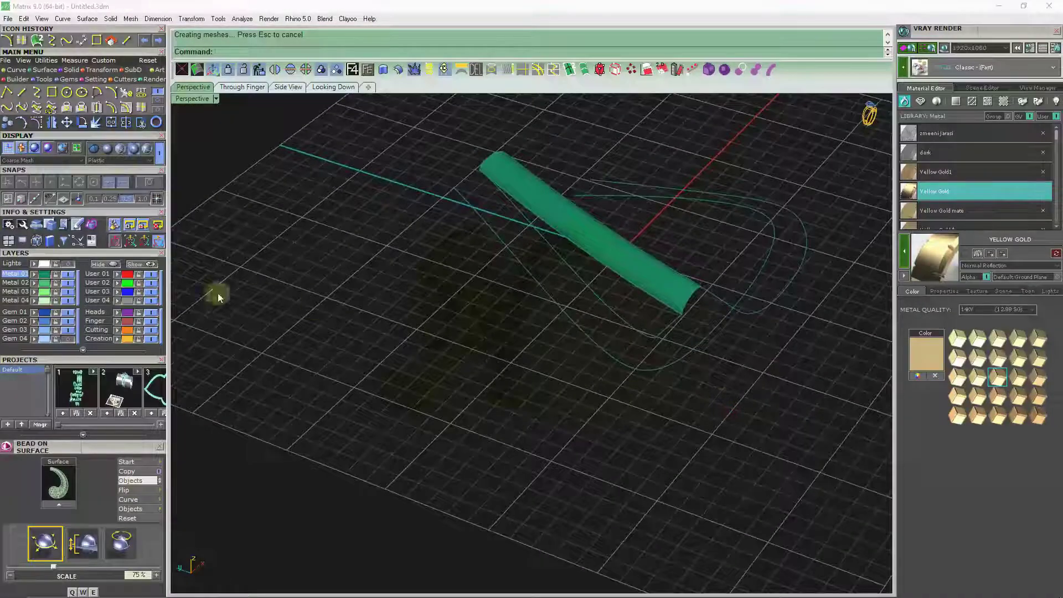
Show the band surface, split it at a picked point, then undo that split.
left_click(144, 266)
scroll(641, 343, "up", 3)
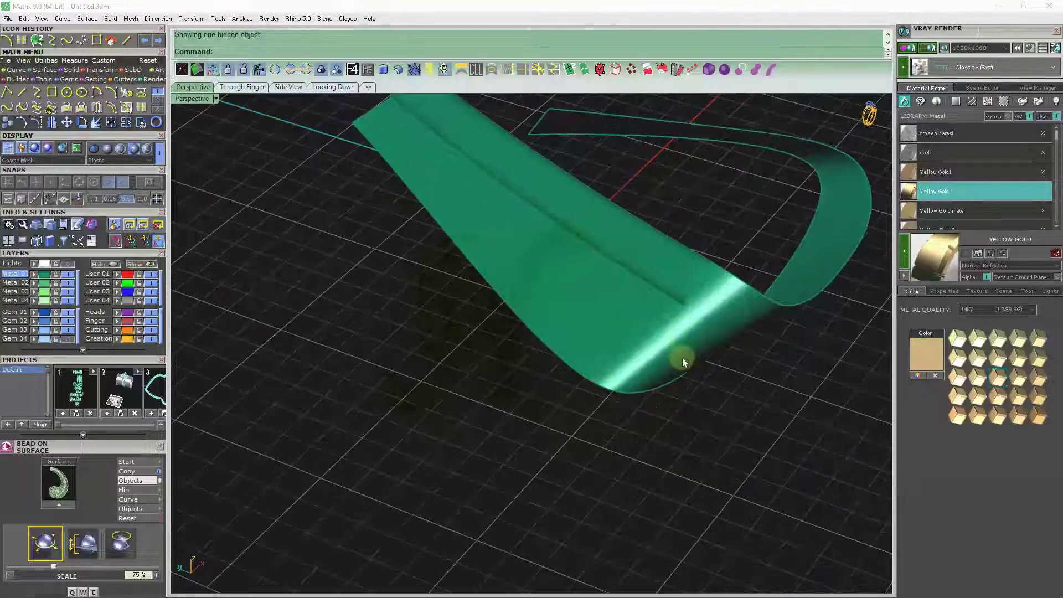
left_click(642, 339)
left_click(128, 124)
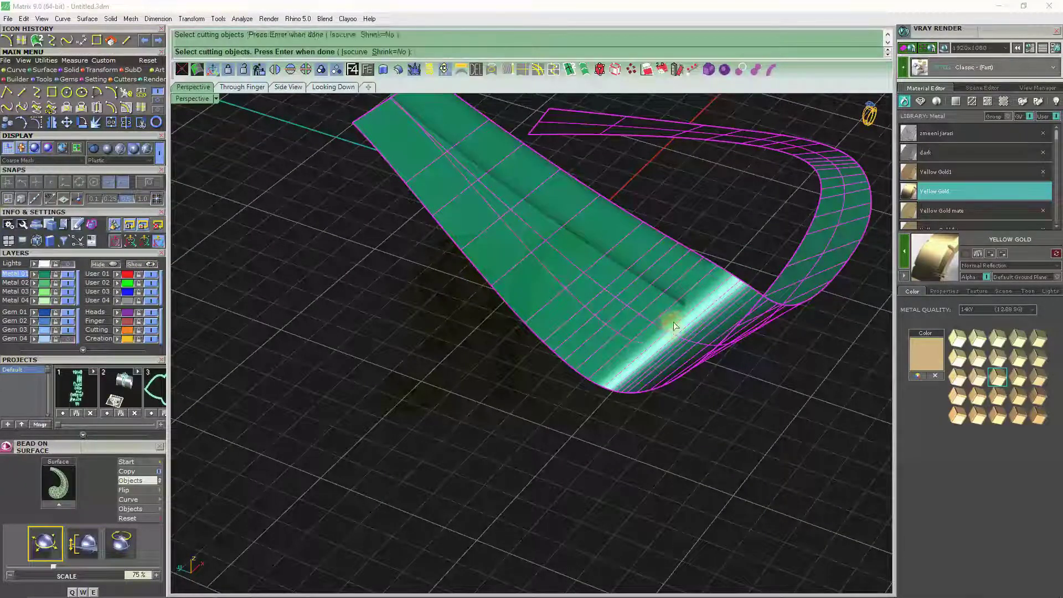
scroll(675, 326, "up", 2)
right_click(676, 303)
key("Escape")
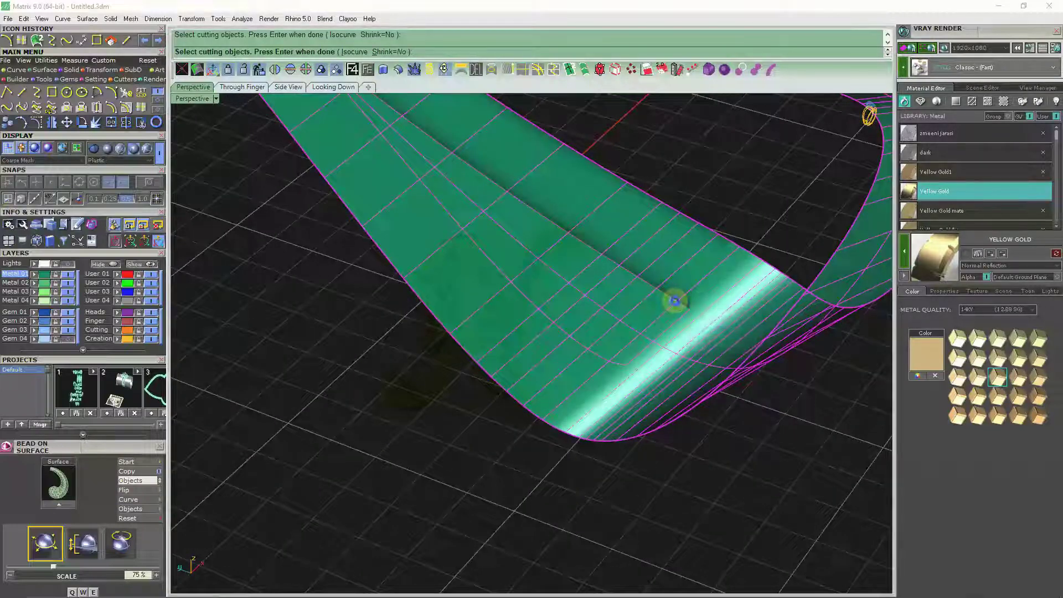
left_click(676, 303)
key("Return")
scroll(647, 317, "down", 2)
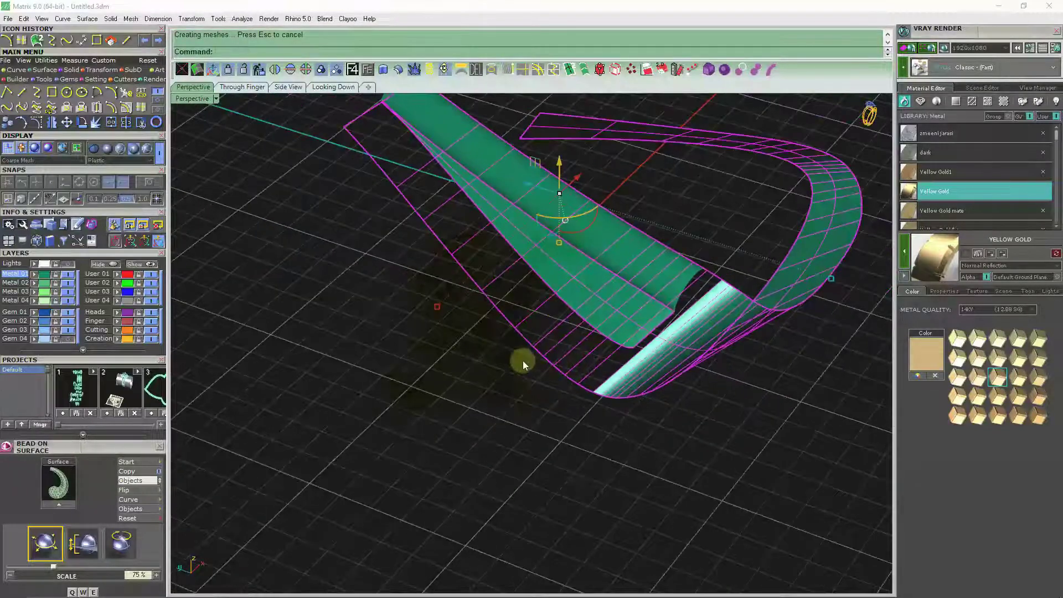
key("ctrl+z")
Split the surface's edge curve into two pieces.
right_click_drag(514, 362, 437, 285)
scroll(587, 341, "up", 3)
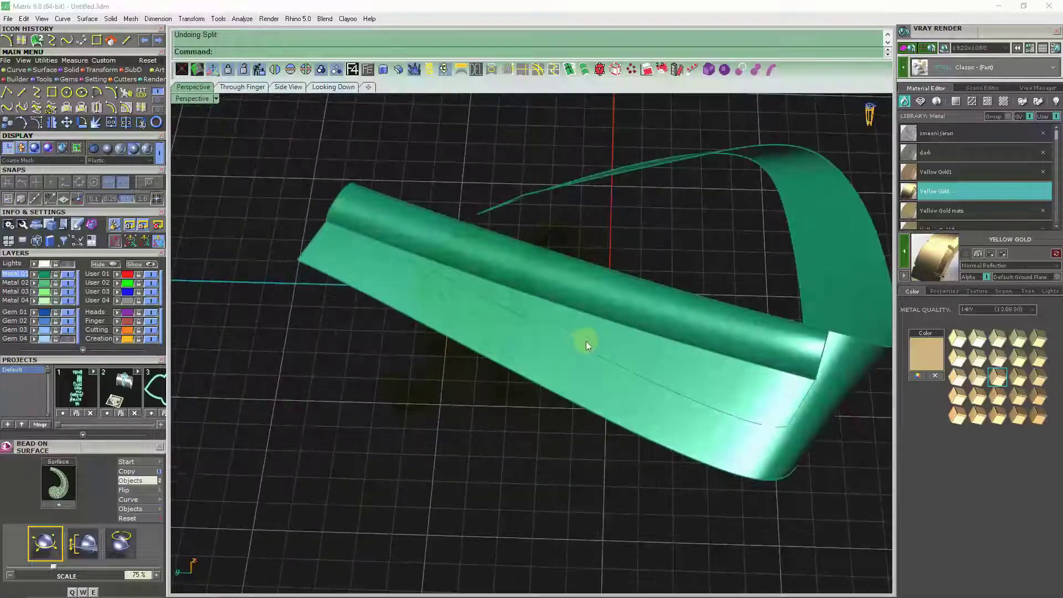
scroll(554, 343, "down", 3)
scroll(417, 307, "up", 4)
left_click(434, 317)
key("Return")
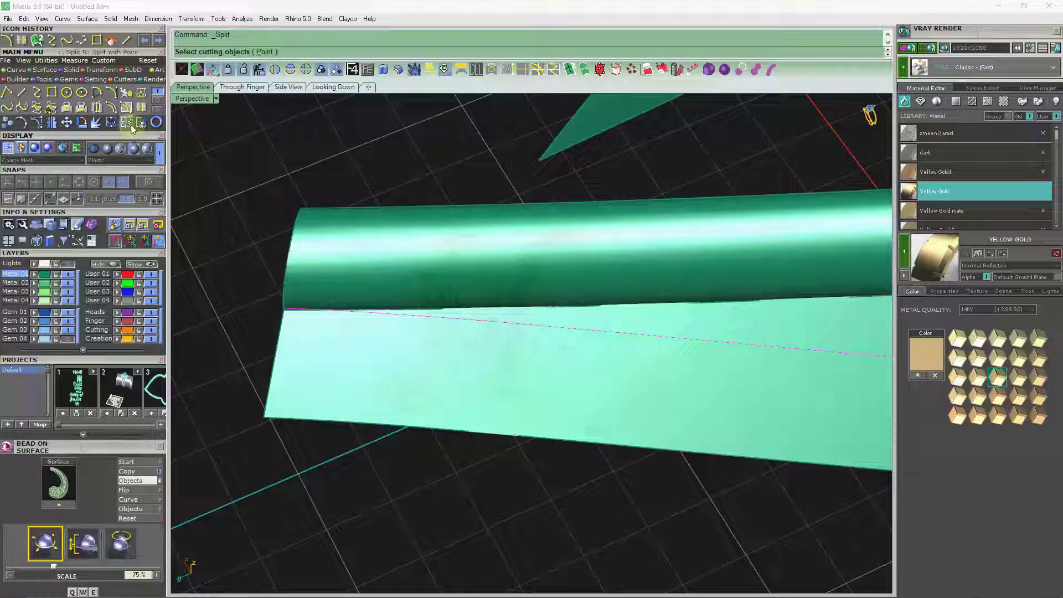
left_click(412, 319)
right_click(406, 314)
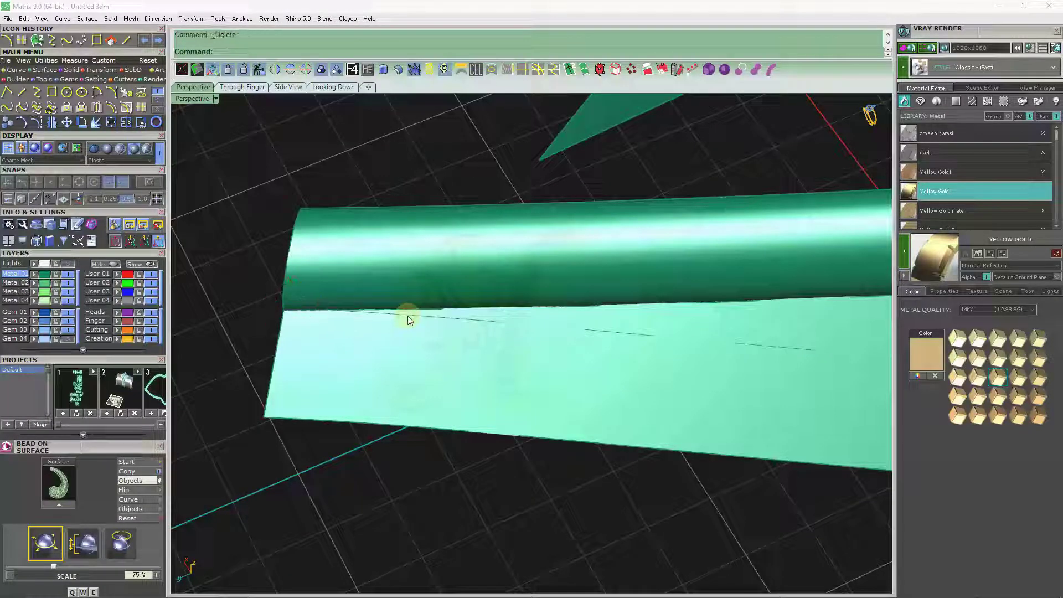
Split the tube-and-band surface using the cutting curve at the tube-band corner.
left_click(296, 268)
key("Return")
mouse_move(367, 301)
right_mouse_down()
mouse_move(656, 340)
mouse_move(623, 314)
right_mouse_up()
scroll(615, 311, "up", 6)
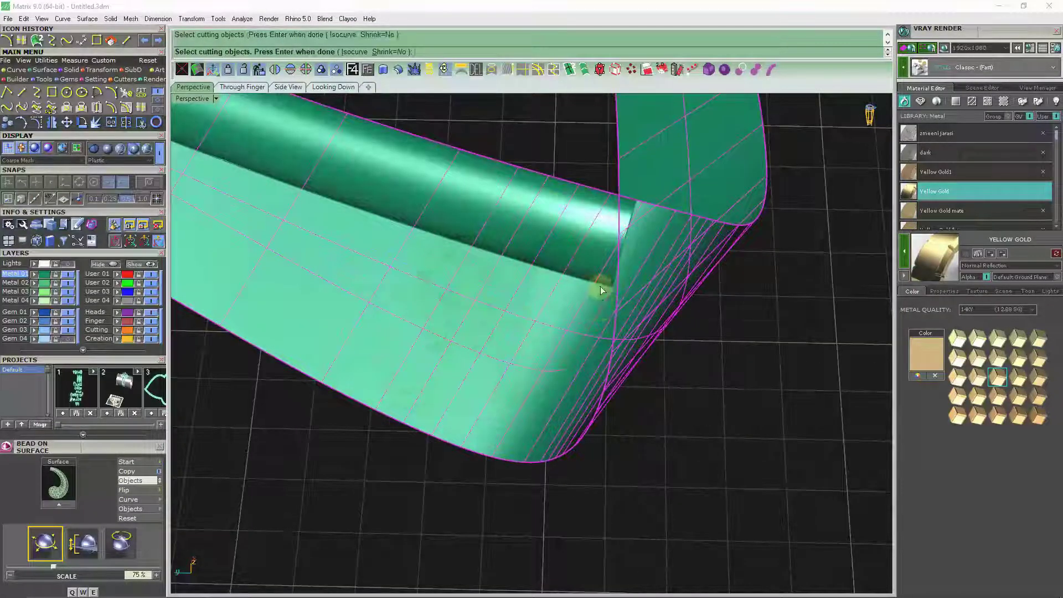
left_click(601, 290)
scroll(565, 346, "down", 3)
scroll(553, 331, "down", 2)
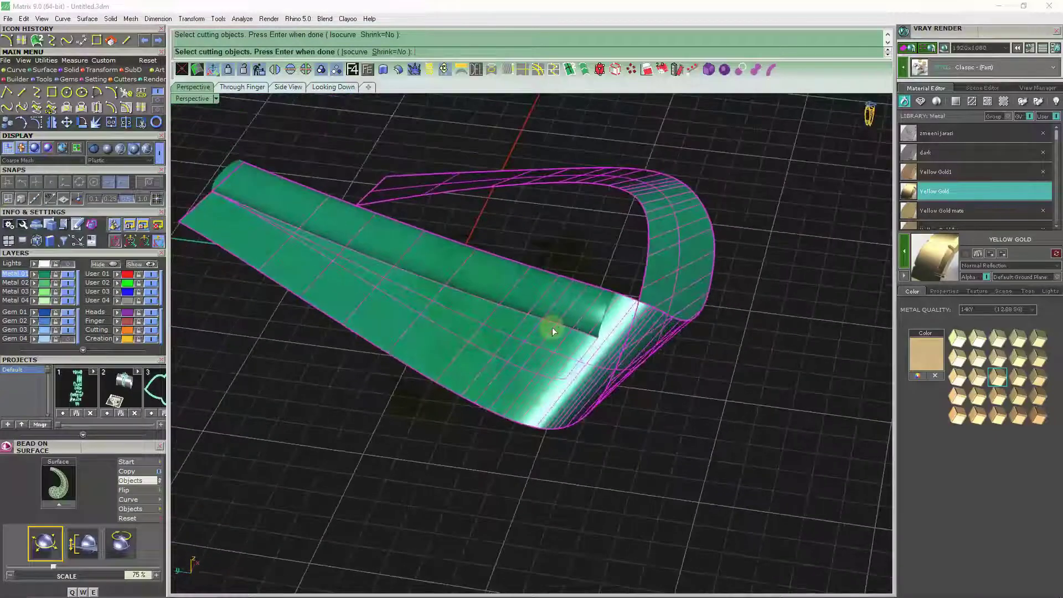
right_click(542, 347)
Delete the large tube surface, leaving only the triangular band.
scroll(570, 387, "down", 3)
mouse_move(598, 380)
right_mouse_down()
mouse_move(591, 401)
mouse_move(572, 391)
mouse_move(517, 451)
mouse_move(551, 363)
mouse_move(598, 337)
mouse_move(582, 368)
right_mouse_up()
key("Delete")
scroll(585, 371, "up", 2)
scroll(587, 379, "up", 2)
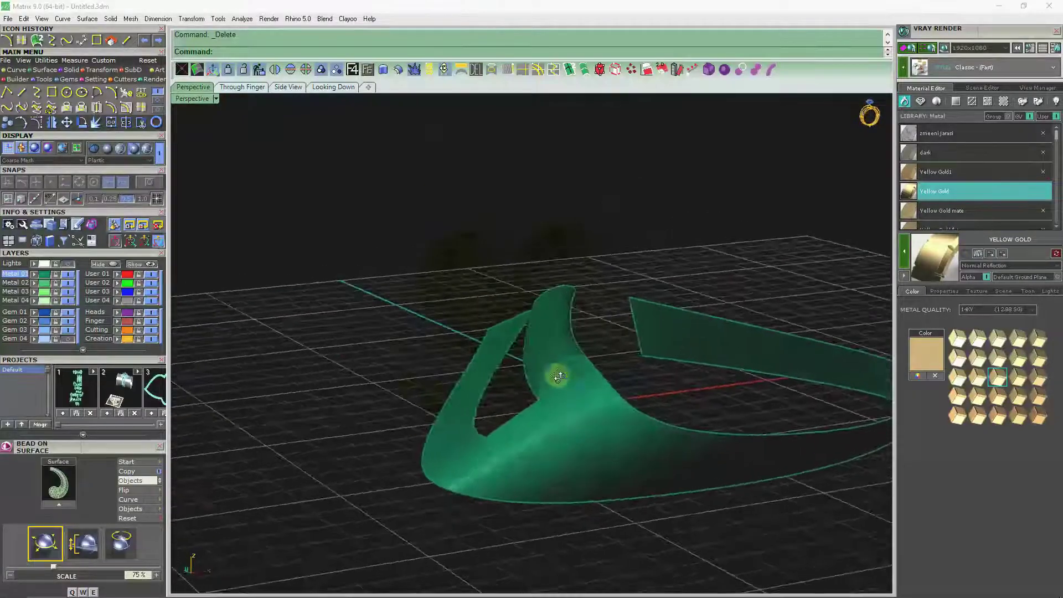
scroll(552, 373, "up", 2)
scroll(569, 396, "up", 2)
scroll(571, 376, "up", 2)
scroll(560, 349, "up", 2)
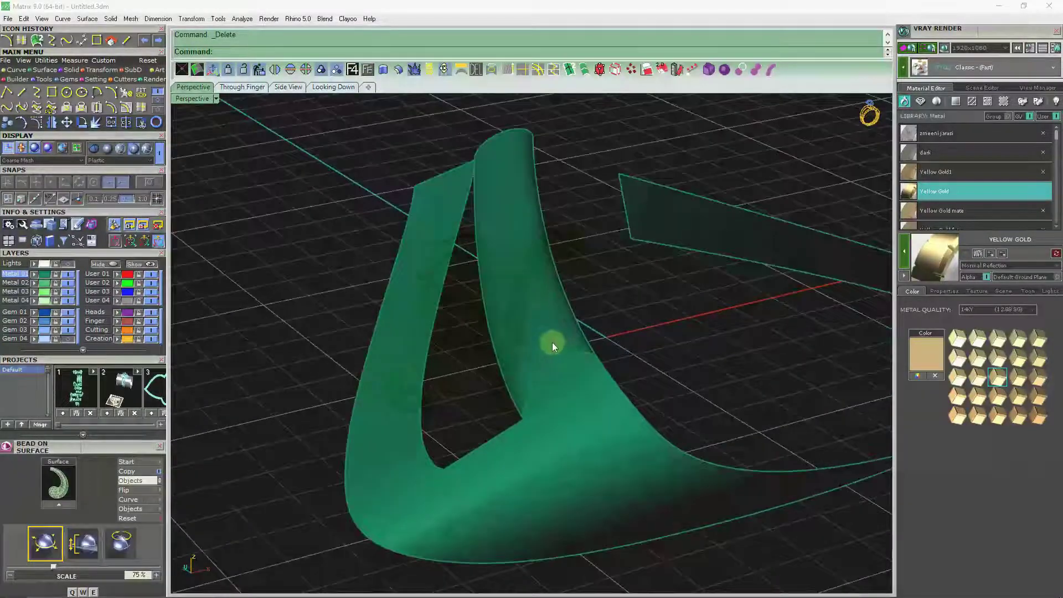
Make a first attempt at splitting the band surface with a cutting object.
left_click(524, 420)
key("Escape")
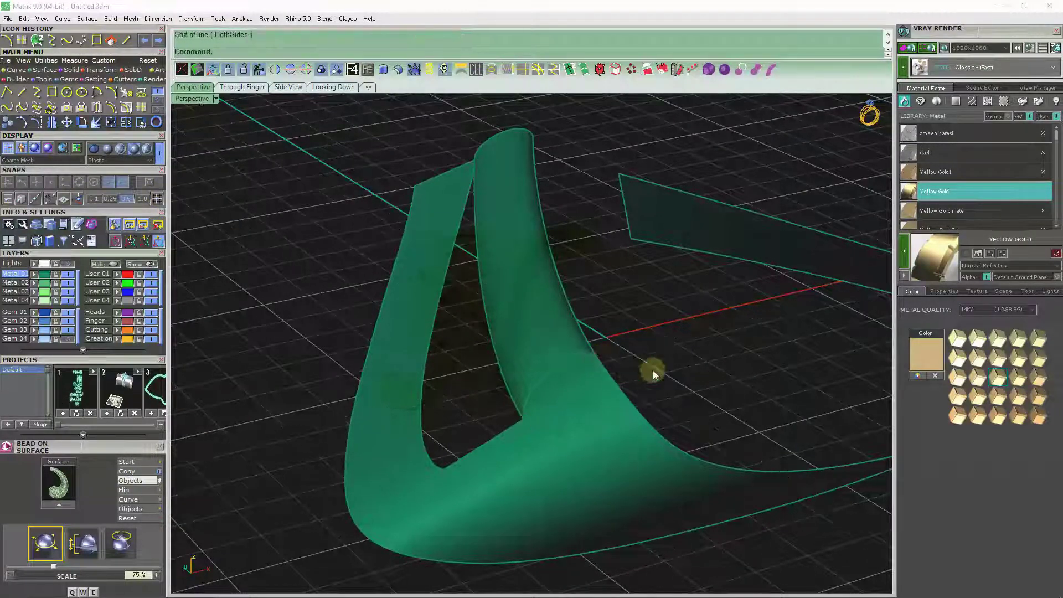
left_click(576, 403)
left_click(131, 123)
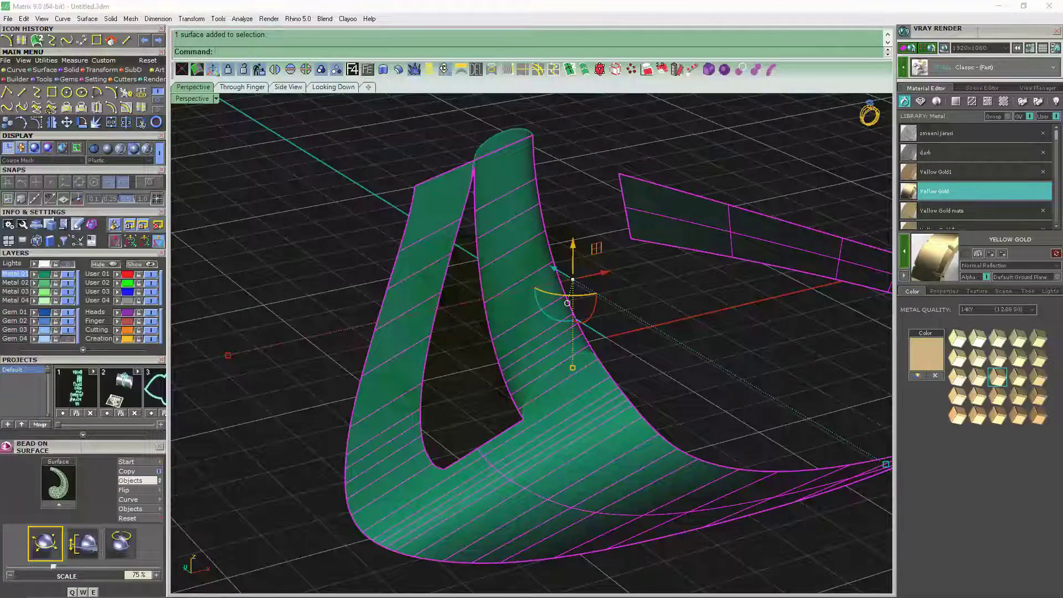
left_click(572, 378)
key("Return")
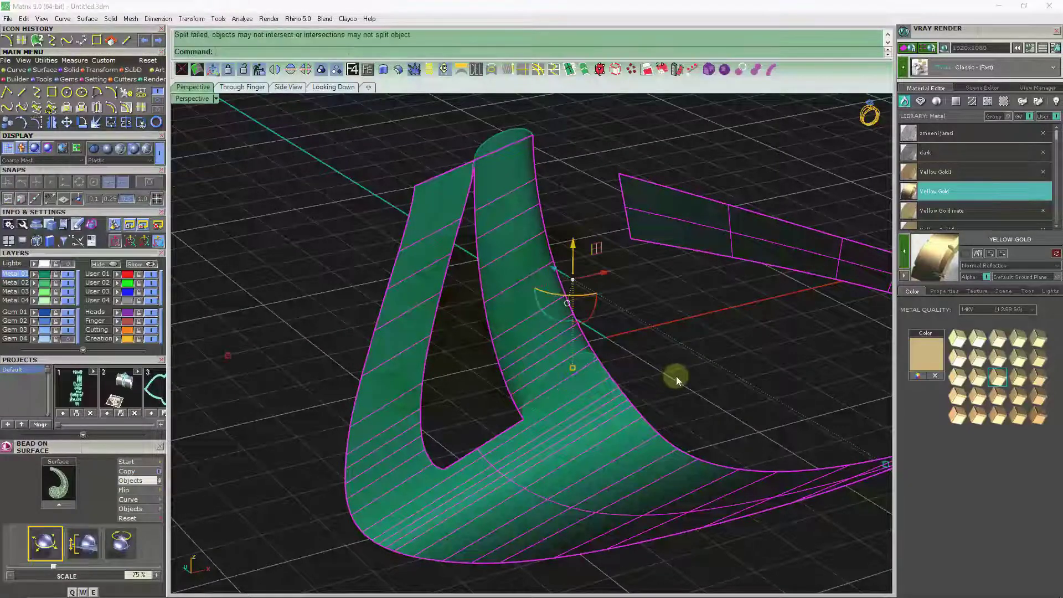
left_click(677, 377)
Split the band surface again, using the curve on the band as cutter.
mouse_move(677, 377)
right_mouse_down()
mouse_move(589, 370)
mouse_move(634, 385)
mouse_move(366, 364)
right_mouse_up()
left_click(372, 374)
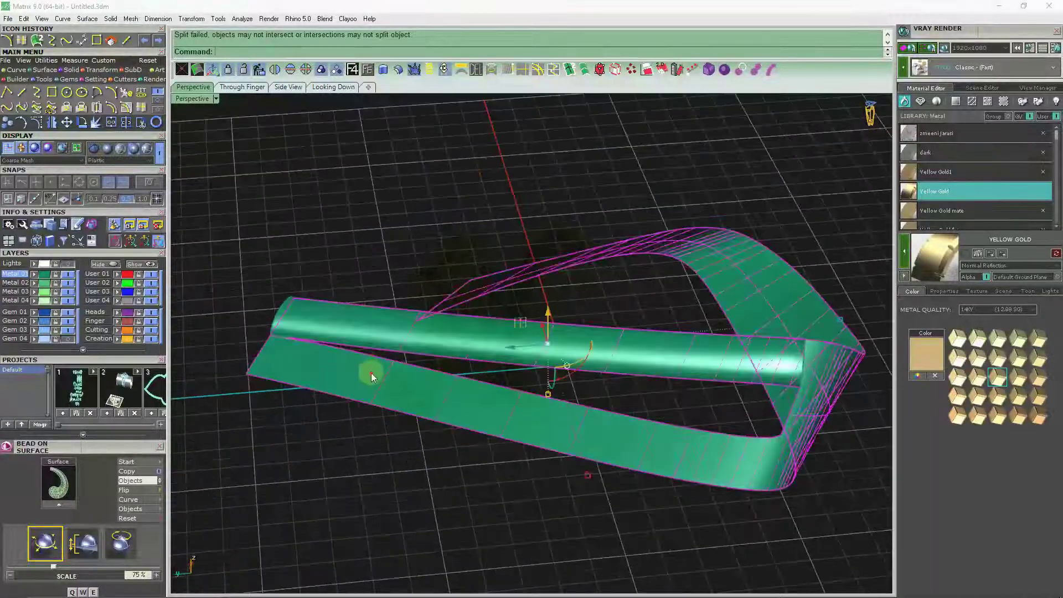
key("Return")
scroll(310, 349, "up", 4)
left_click(274, 331)
left_click(308, 368)
mouse_move(308, 368)
right_mouse_down()
mouse_move(733, 431)
mouse_move(717, 421)
right_mouse_up()
key("Return")
Select the split-off tube piece and turn it into a solid with a Solid tool.
left_click(715, 419)
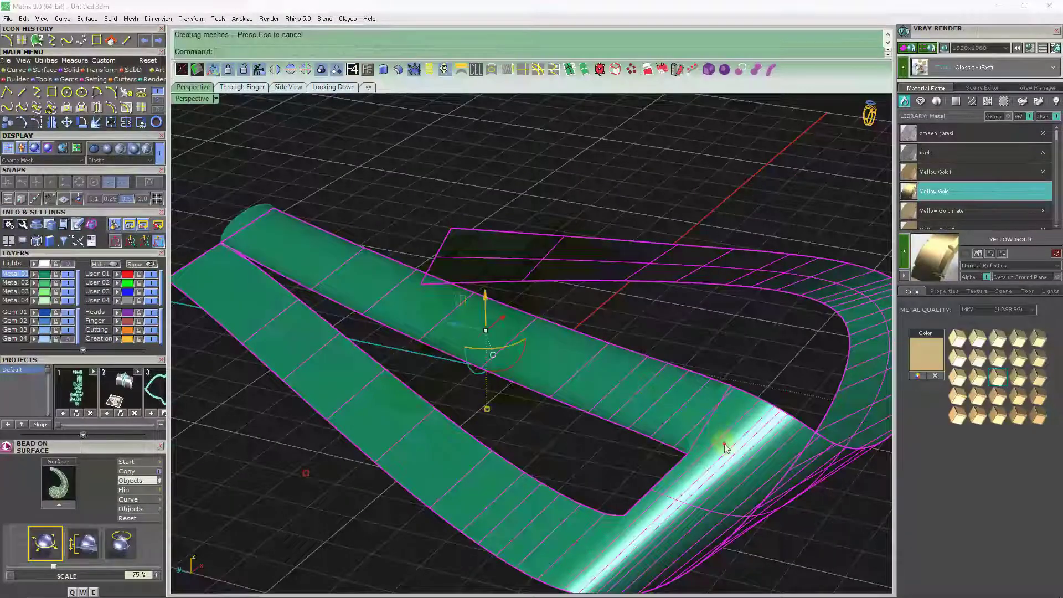
scroll(714, 419, "down", 5)
scroll(646, 423, "up", 3)
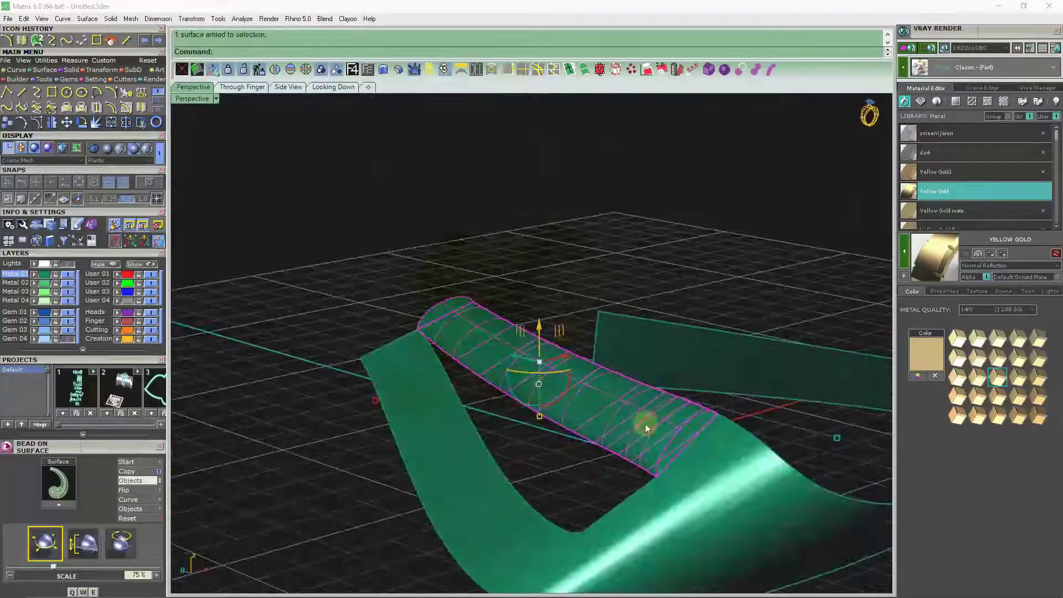
scroll(577, 275, "down", 3)
right_click_drag(576, 274, 647, 373)
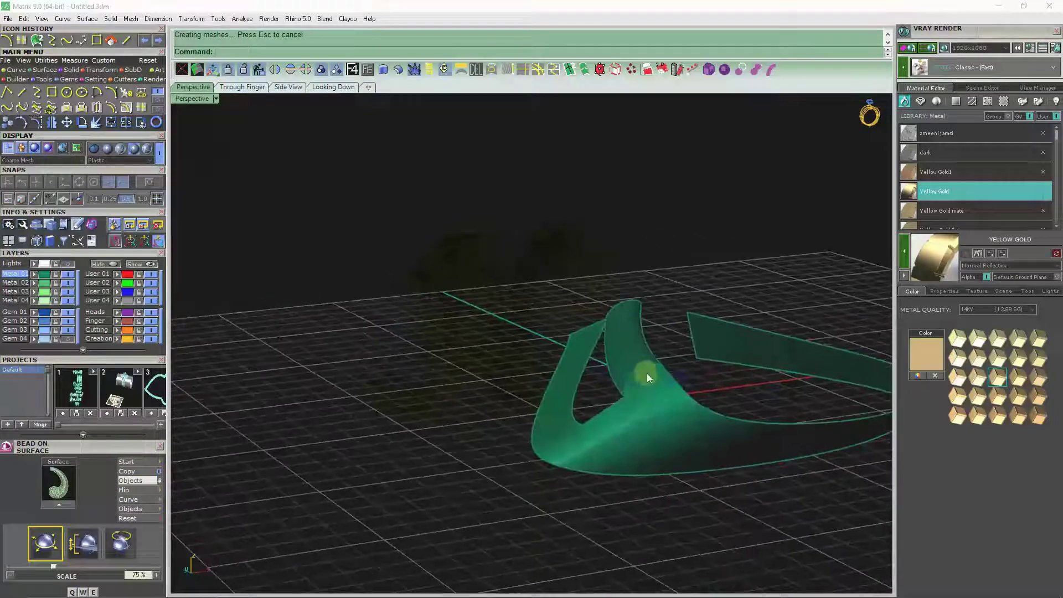
scroll(660, 380, "up", 3)
scroll(657, 387, "up", 3)
scroll(657, 388, "down", 2)
left_click(592, 253)
left_click(77, 70)
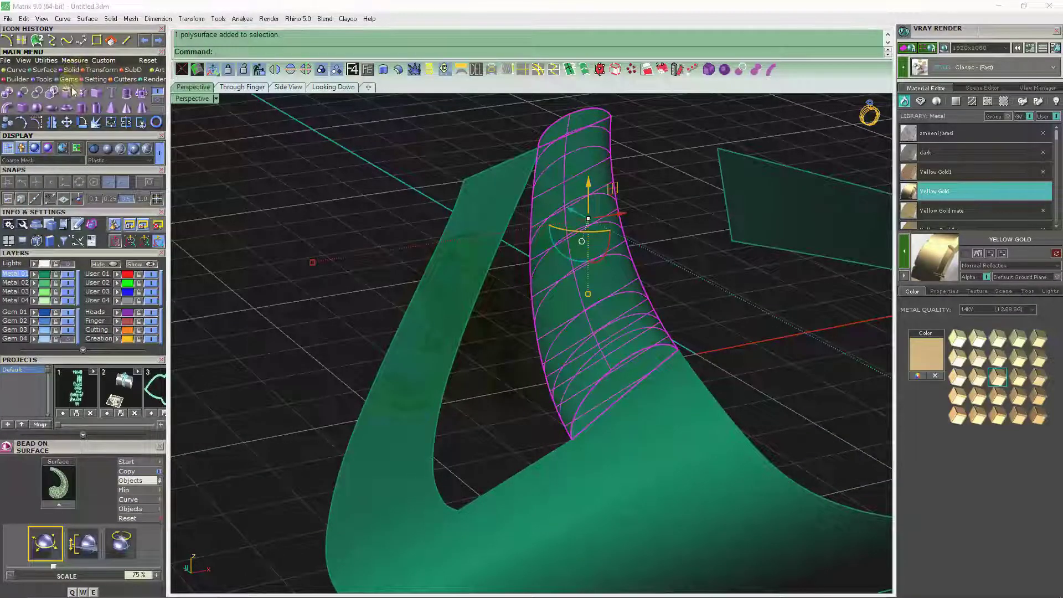
left_click(64, 94)
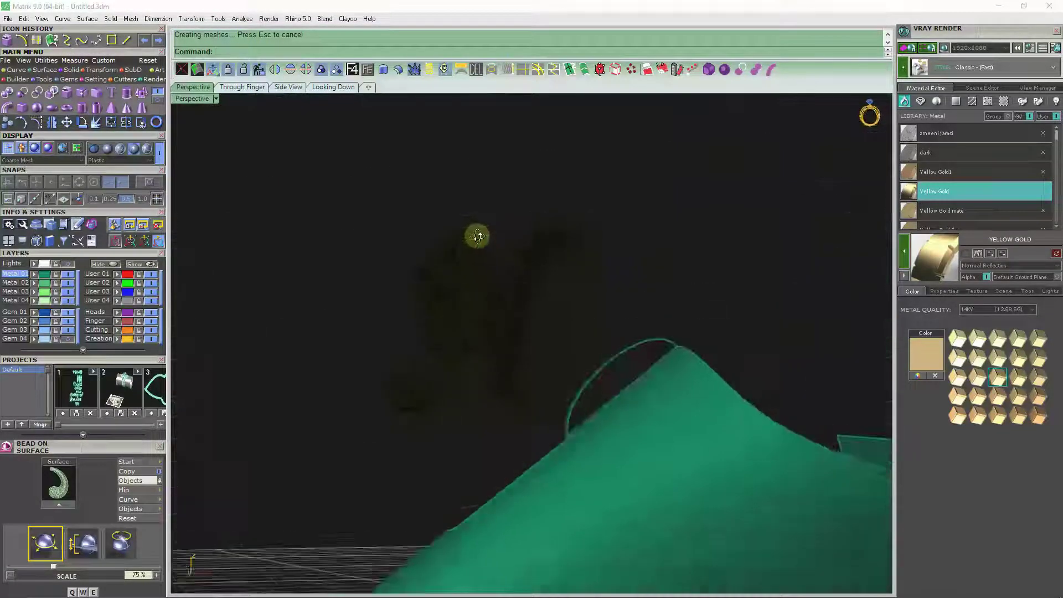
Move the band surfaces to the bright-green User 02 layer.
scroll(661, 298, "up", 5)
scroll(662, 298, "down", 5)
mouse_move(380, 339)
right_mouse_down()
mouse_move(412, 367)
mouse_move(567, 295)
mouse_move(421, 305)
mouse_move(643, 307)
mouse_move(522, 308)
right_mouse_up()
scroll(522, 308, "up", 3)
scroll(609, 361, "up", 3)
left_click(573, 363)
left_click(117, 282)
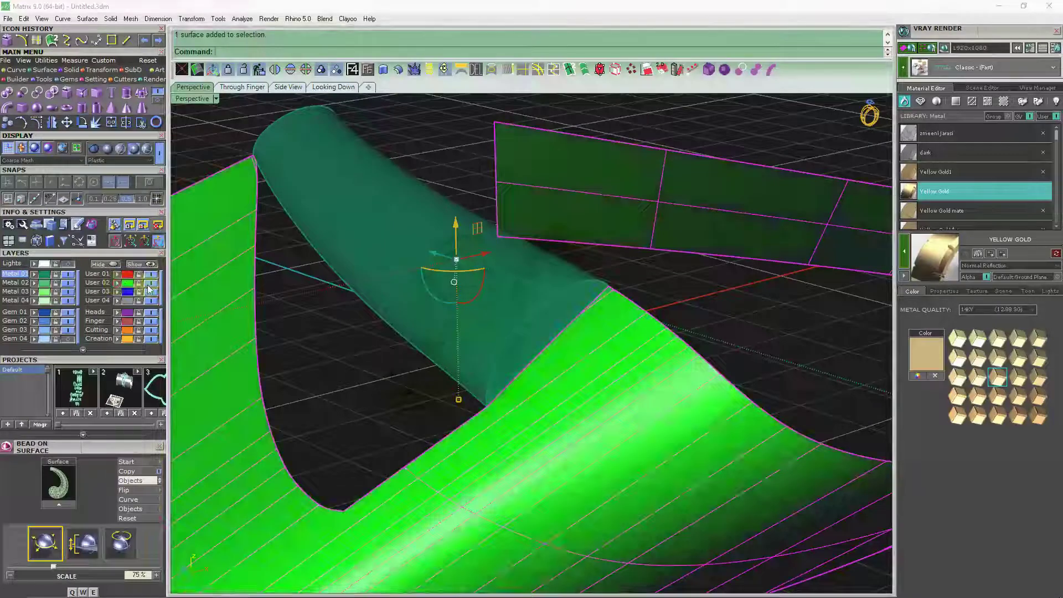
Toggle the User 02 layer and loft a surface from the tube's end edge curve.
left_click(458, 419)
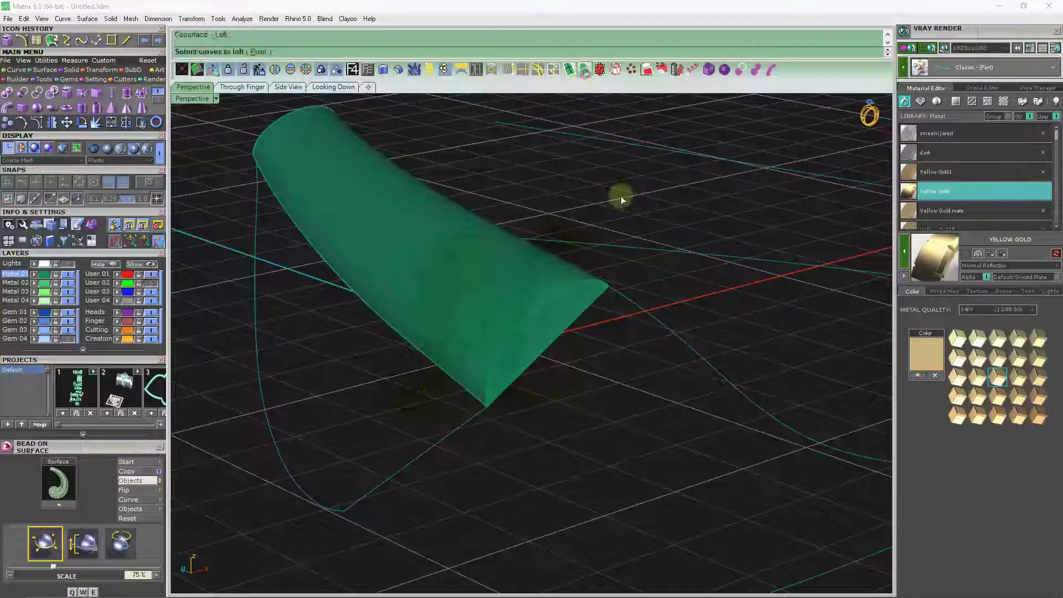
left_click(599, 296)
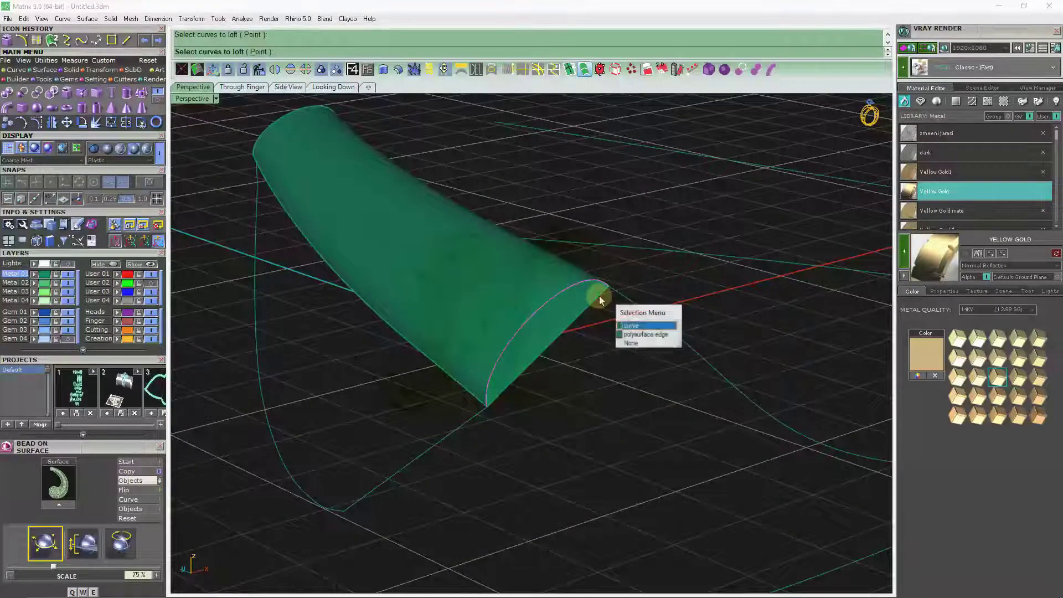
left_click(633, 335)
key("Return")
key("Return")
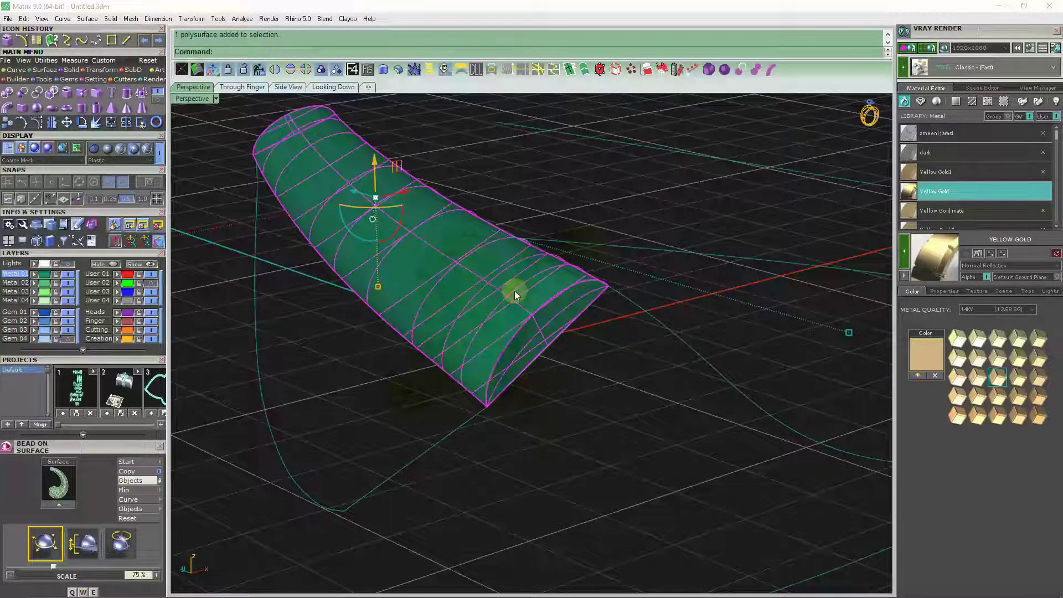
scroll(616, 434, "down", 3)
mouse_move(616, 437)
right_mouse_down()
mouse_move(562, 351)
mouse_move(598, 479)
mouse_move(593, 470)
mouse_move(641, 404)
mouse_move(581, 422)
mouse_move(580, 437)
right_mouse_up()
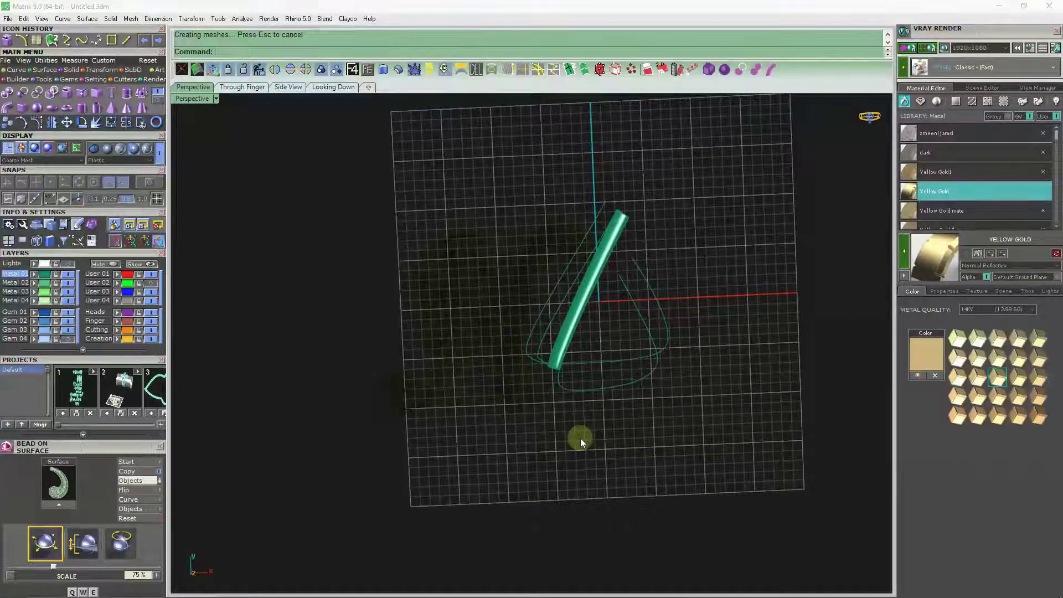
mouse_move(584, 424)
right_mouse_down()
mouse_move(541, 422)
mouse_move(565, 339)
mouse_move(290, 387)
right_mouse_up()
mouse_move(443, 350)
right_mouse_down()
mouse_move(625, 386)
mouse_move(513, 386)
mouse_move(397, 415)
mouse_move(432, 427)
mouse_move(375, 381)
mouse_move(624, 443)
mouse_move(596, 455)
mouse_move(570, 425)
mouse_move(554, 337)
mouse_move(433, 127)
right_mouse_up()
Offset the green ribbon surface into a solid band with OffsetSrf.
left_click(596, 455)
left_click(399, 69)
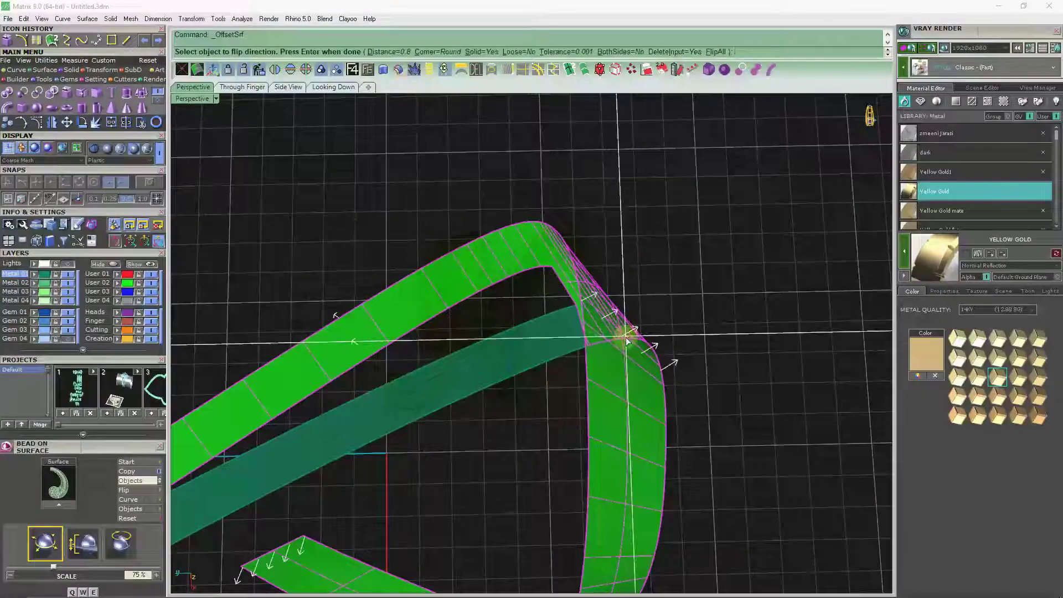
key("Return")
mouse_move(632, 260)
right_mouse_down()
mouse_move(541, 291)
mouse_move(553, 343)
right_mouse_up()
Offset the teal ribbon into a solid band the same way.
left_click(554, 347)
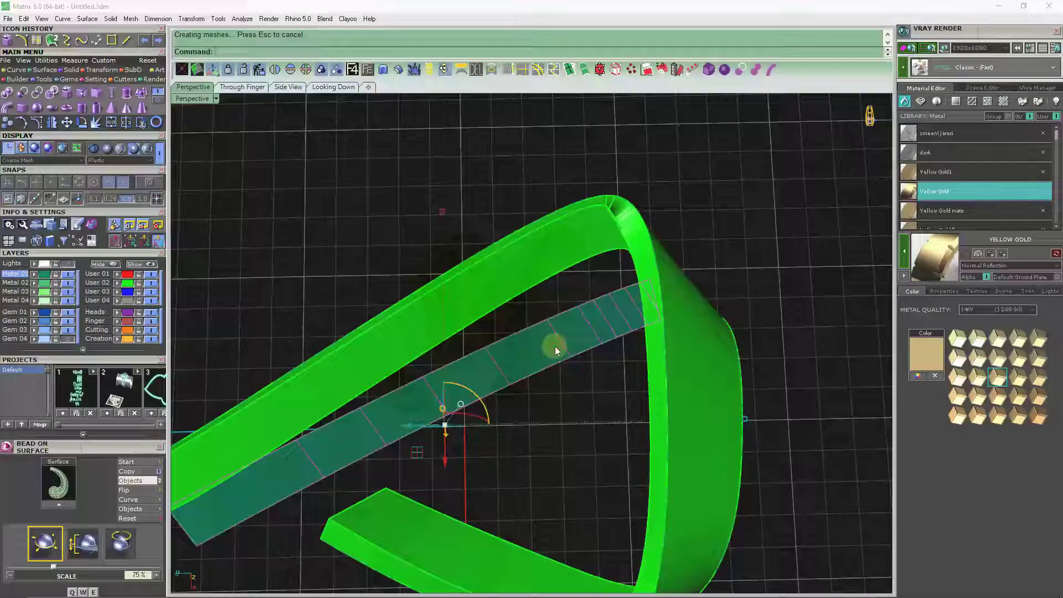
key("Return")
key("Return")
scroll(667, 257, "down", 5)
mouse_move(669, 260)
right_mouse_down()
mouse_move(514, 303)
mouse_move(541, 351)
mouse_move(506, 368)
right_mouse_up()
scroll(514, 302, "down", 2)
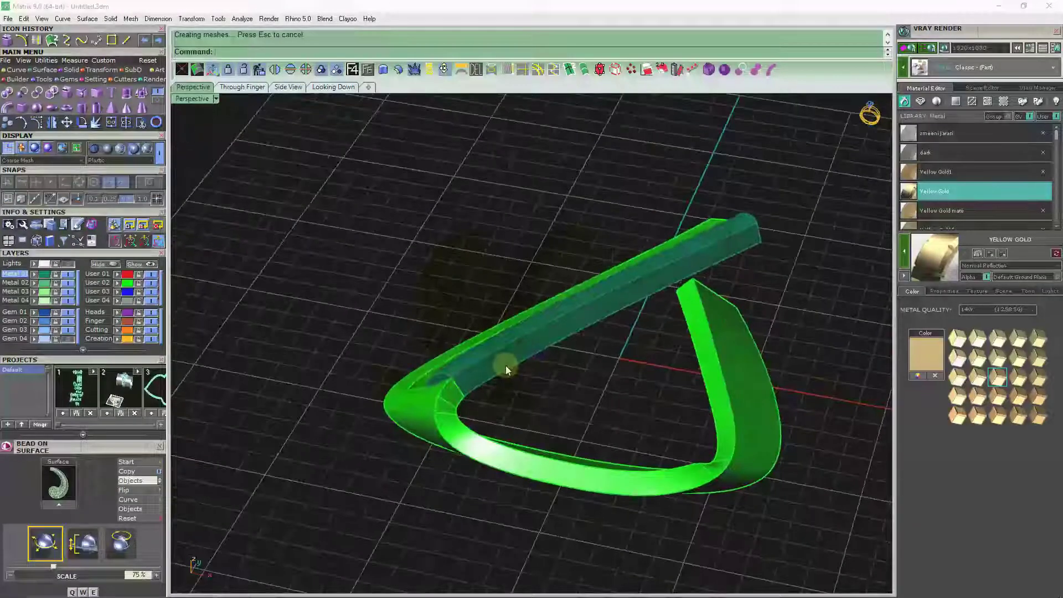
scroll(503, 362, "up", 5)
Try a Boolean Union of the teal band with the other solids, then select the green band.
left_click(499, 361)
scroll(448, 354, "up", 3)
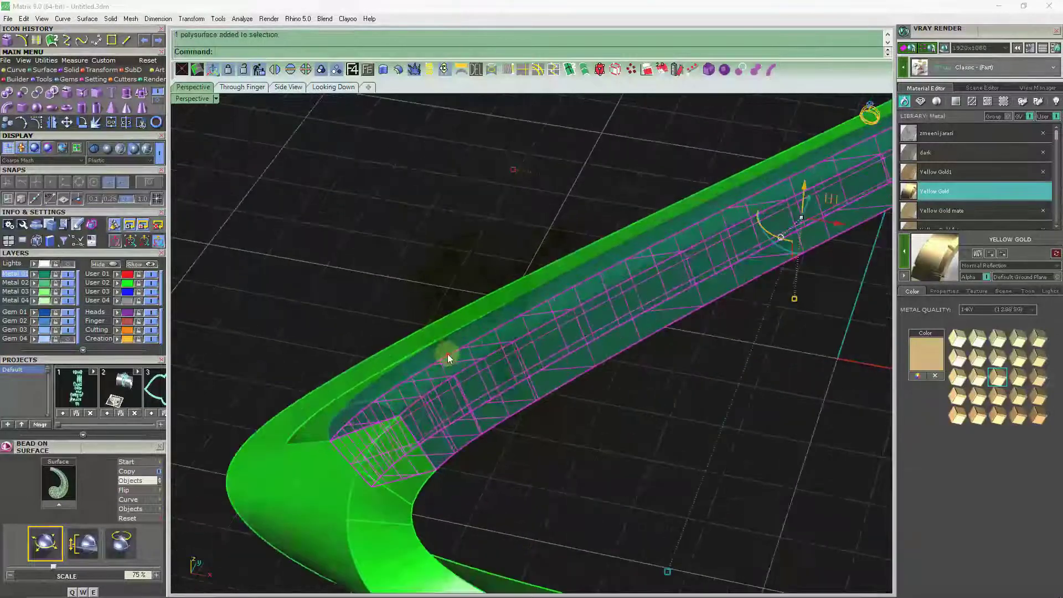
left_click(756, 71)
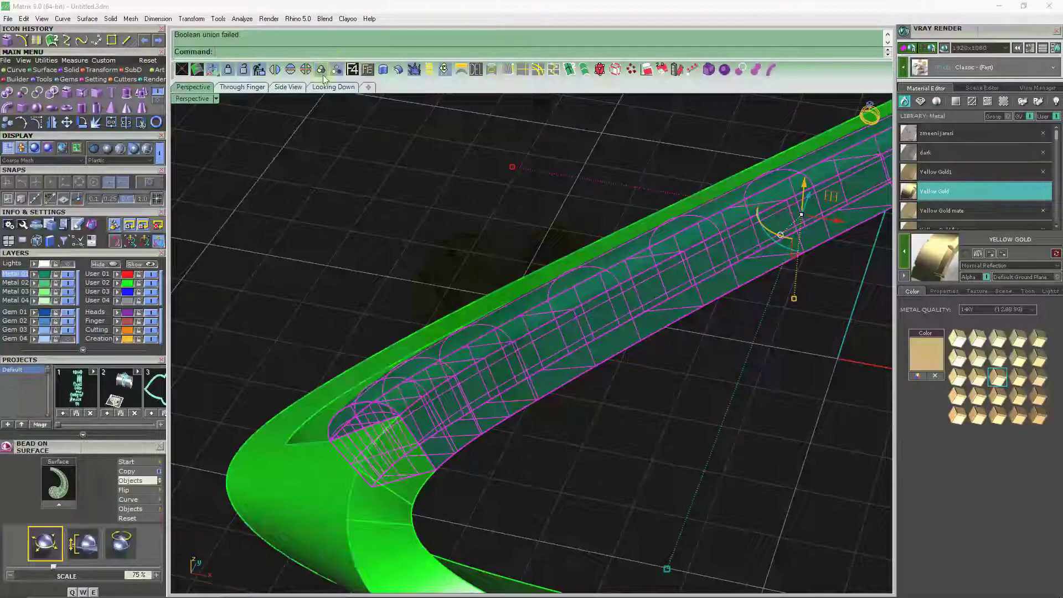
left_click(403, 279)
scroll(404, 277, "down", 8)
mouse_move(555, 320)
right_mouse_down()
mouse_move(597, 383)
mouse_move(590, 411)
mouse_move(444, 430)
right_mouse_up()
scroll(373, 402, "up", 5)
left_click(373, 406)
left_click(367, 76)
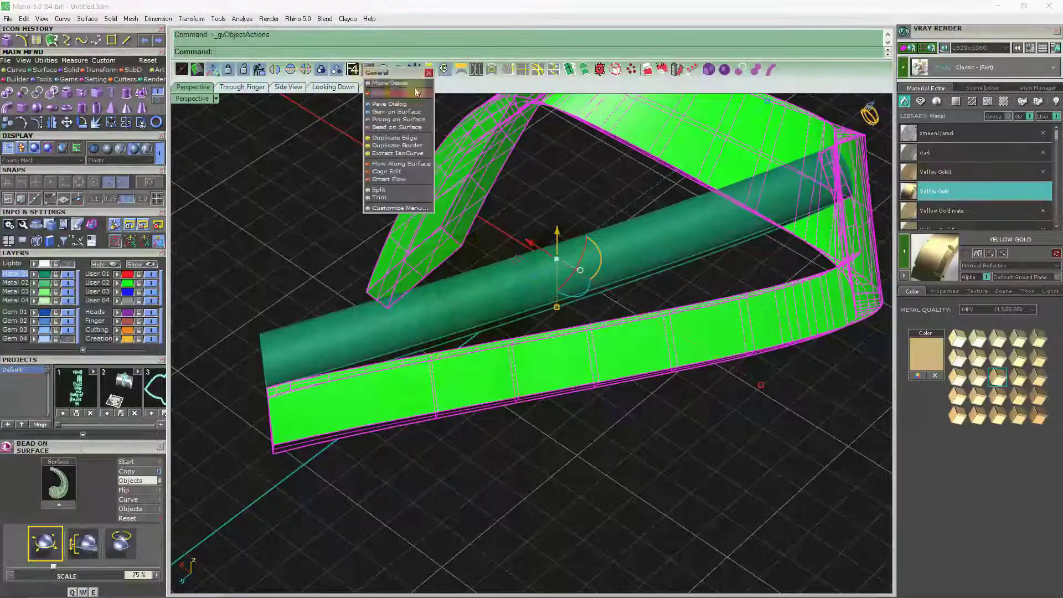
Pick the band's lower edge and rebuild it as a curve running along the band.
key("Escape")
key("Escape")
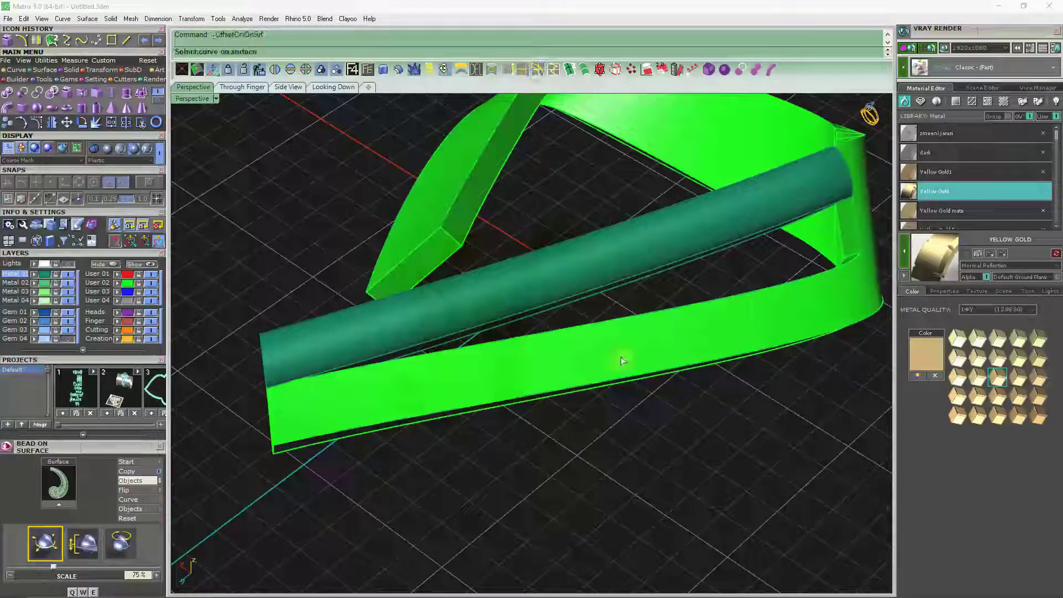
left_click(636, 380)
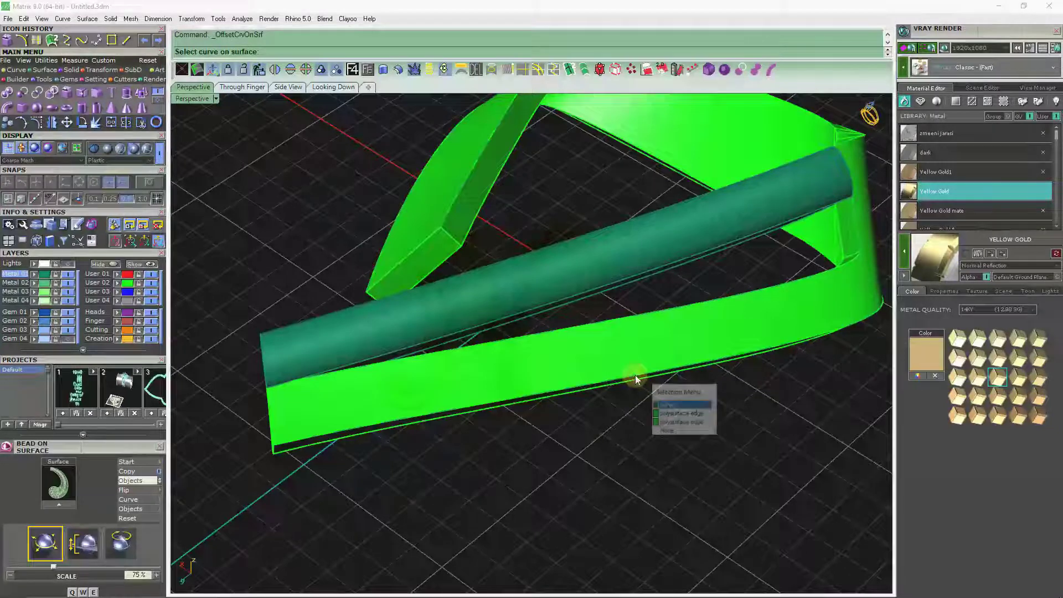
left_click(665, 423)
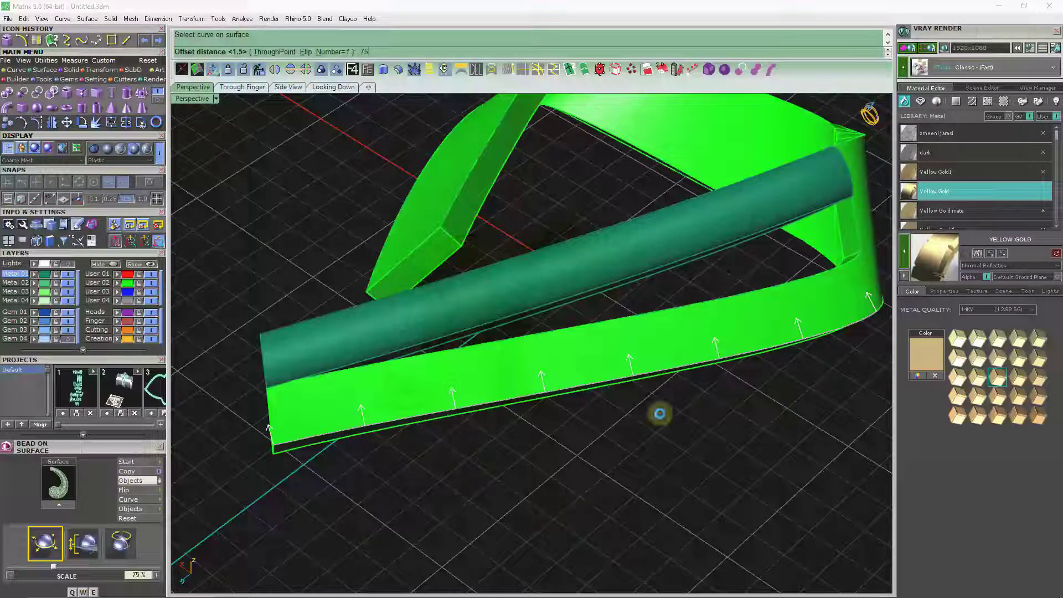
left_click(609, 352)
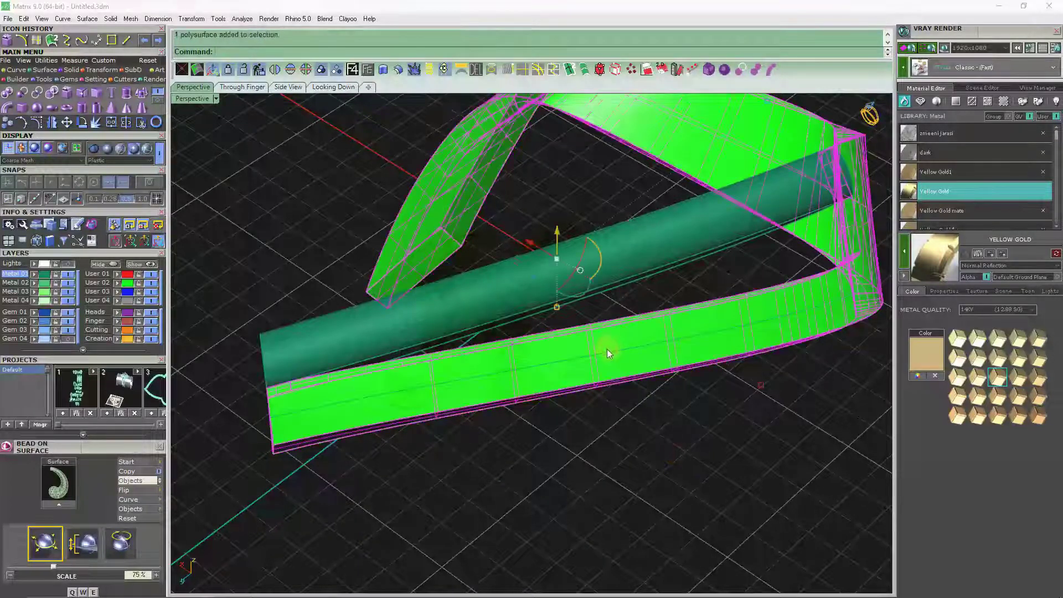
scroll(607, 354, "down", 3)
mouse_move(607, 354)
right_mouse_down()
mouse_move(763, 314)
mouse_move(760, 337)
right_mouse_up()
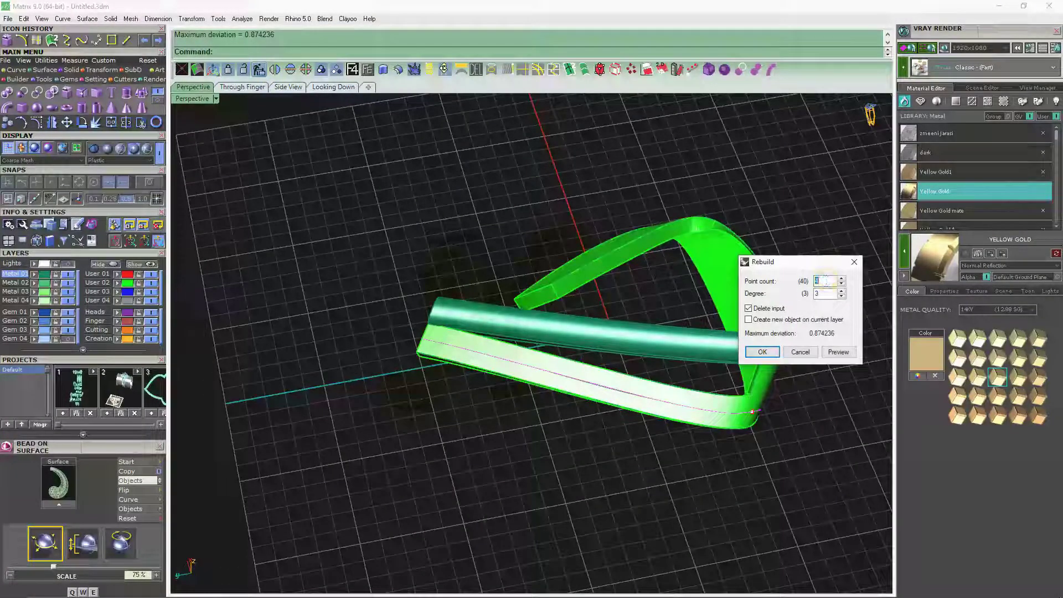
key("Return")
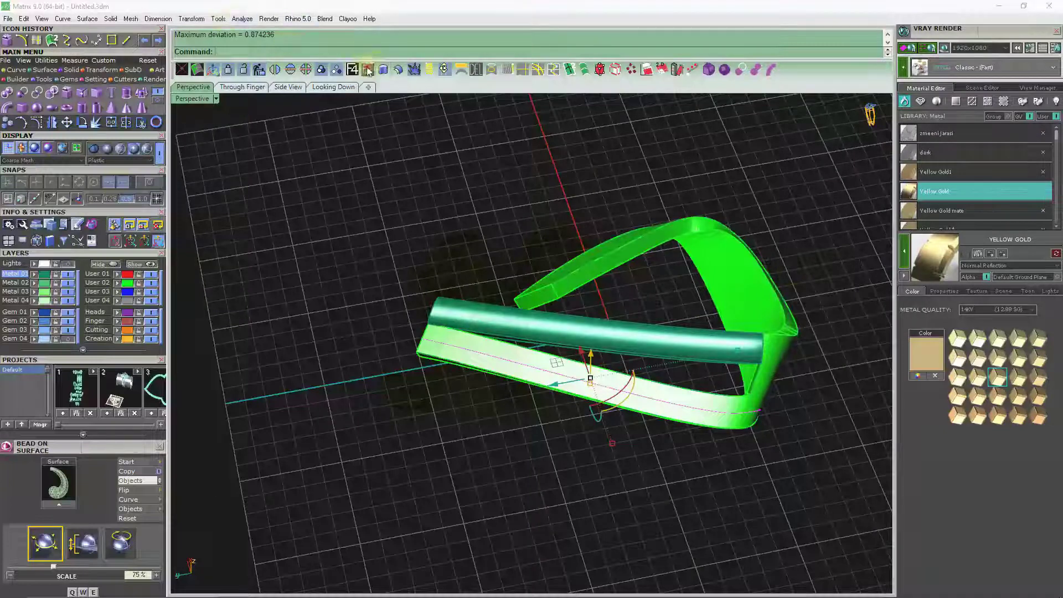
Start Gem on Curve along the rebuilt curve with CuletDir set to Object.
left_click(368, 69)
left_click(387, 93)
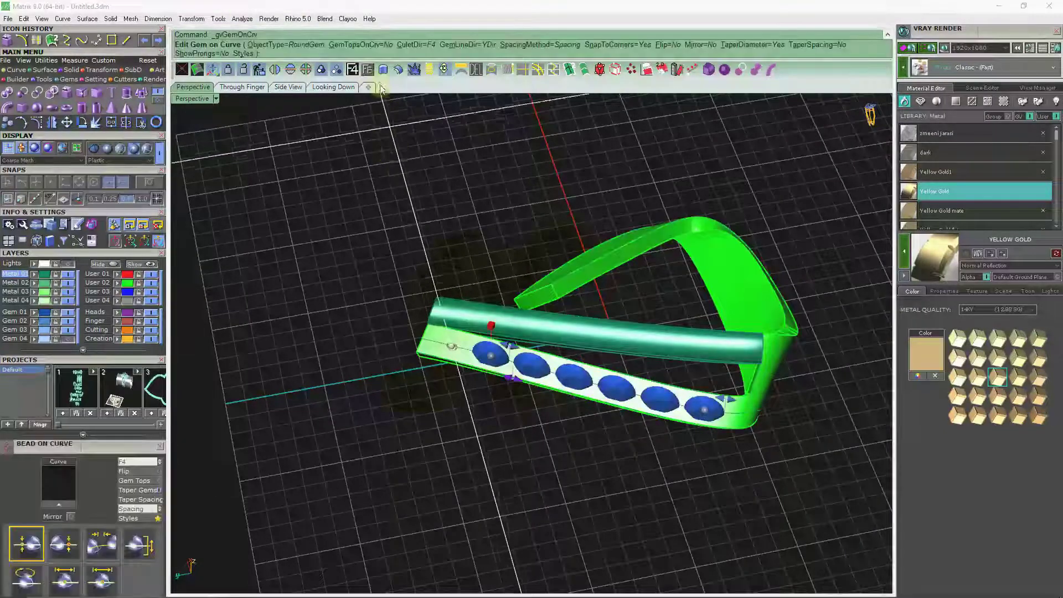
left_click(416, 49)
left_click(280, 52)
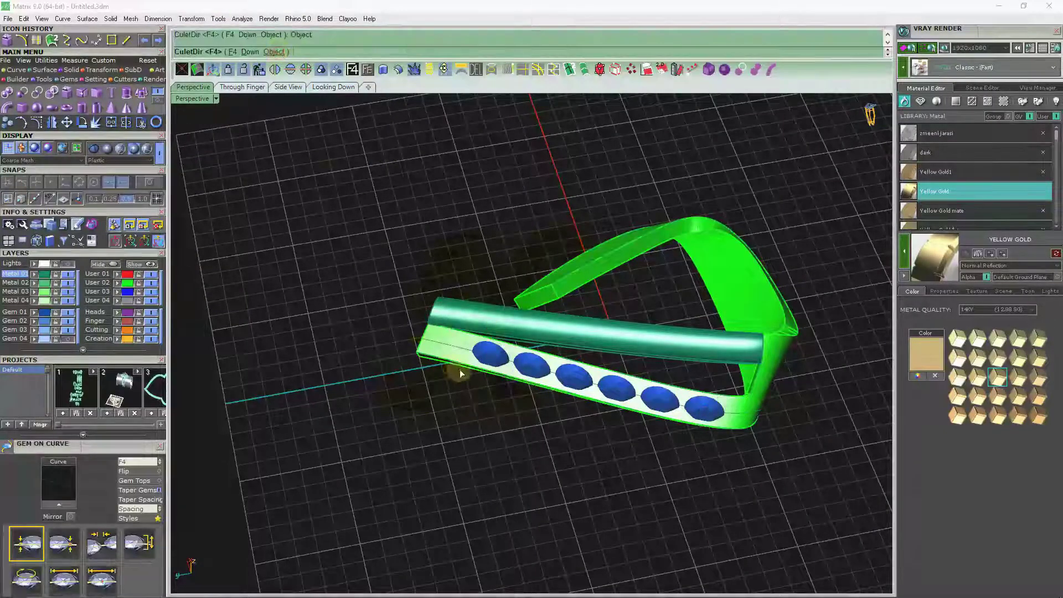
scroll(454, 350, "up", 3)
scroll(454, 350, "up", 2)
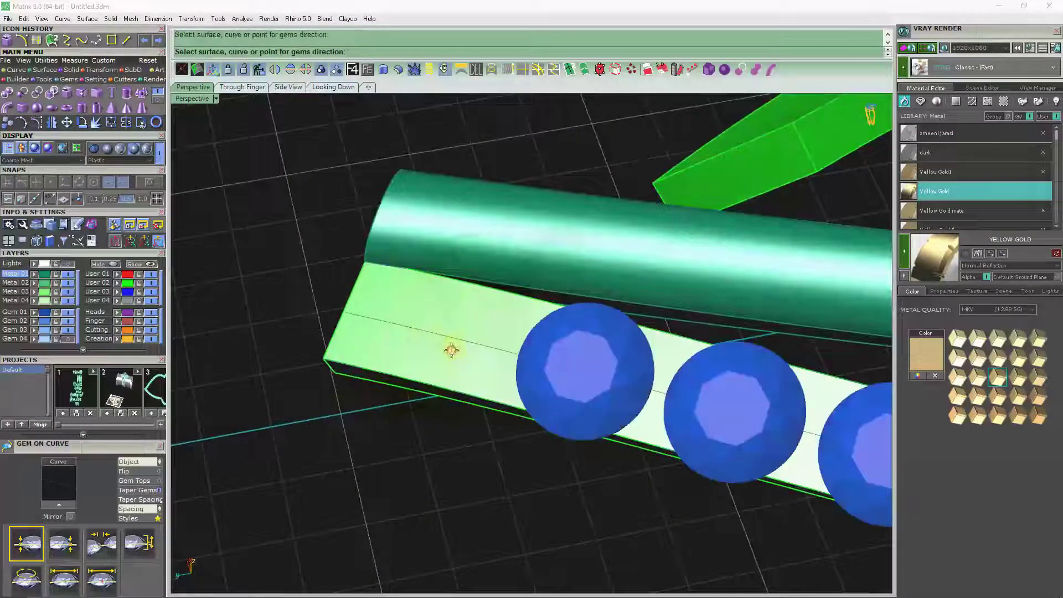
scroll(454, 299, "down", 1)
scroll(454, 299, "down", 3)
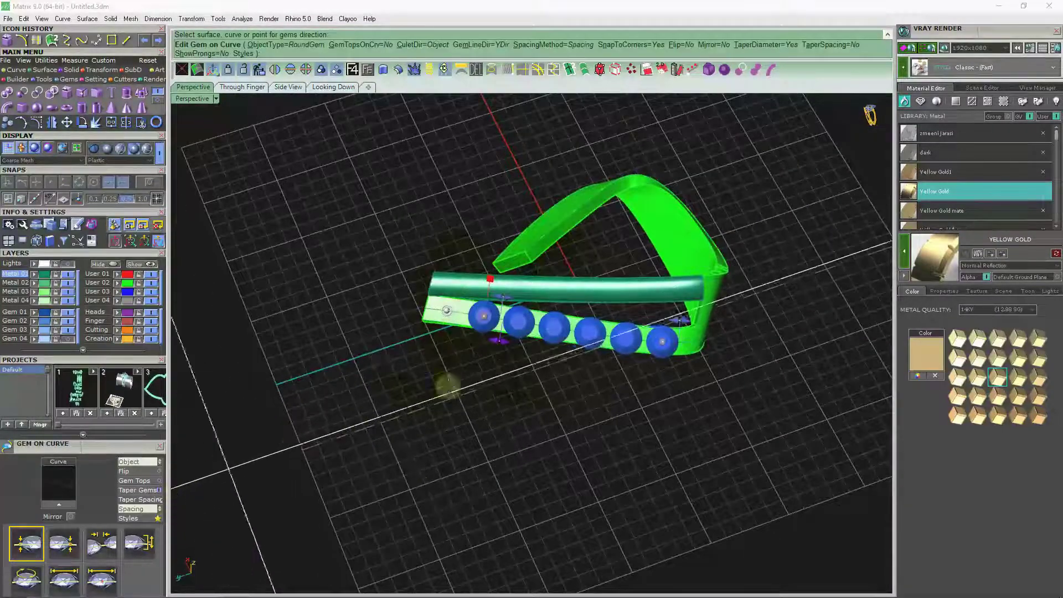
scroll(492, 301, "up", 3)
scroll(492, 301, "up", 3)
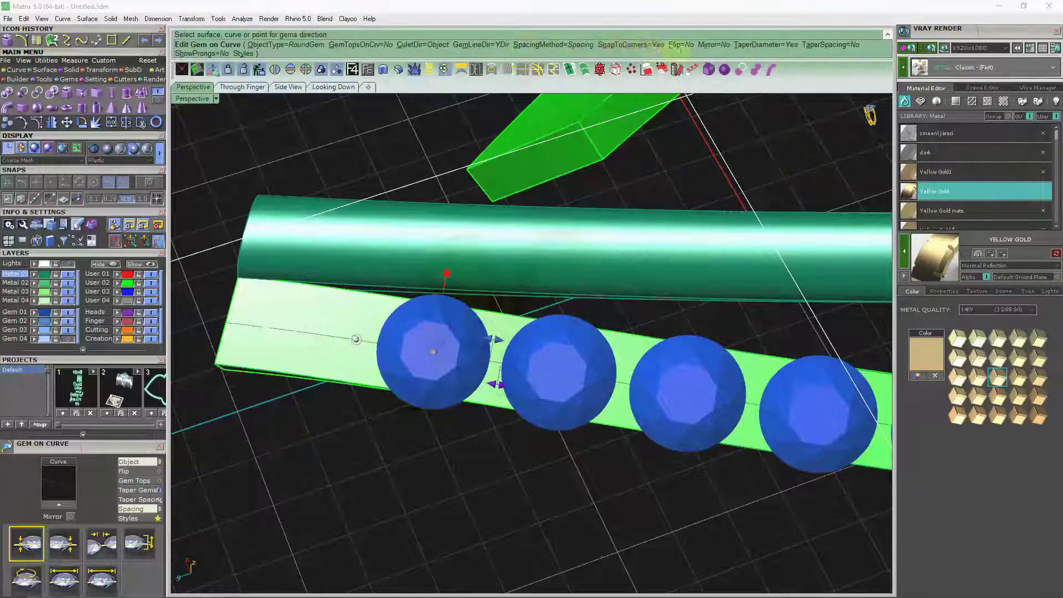
left_click(787, 48)
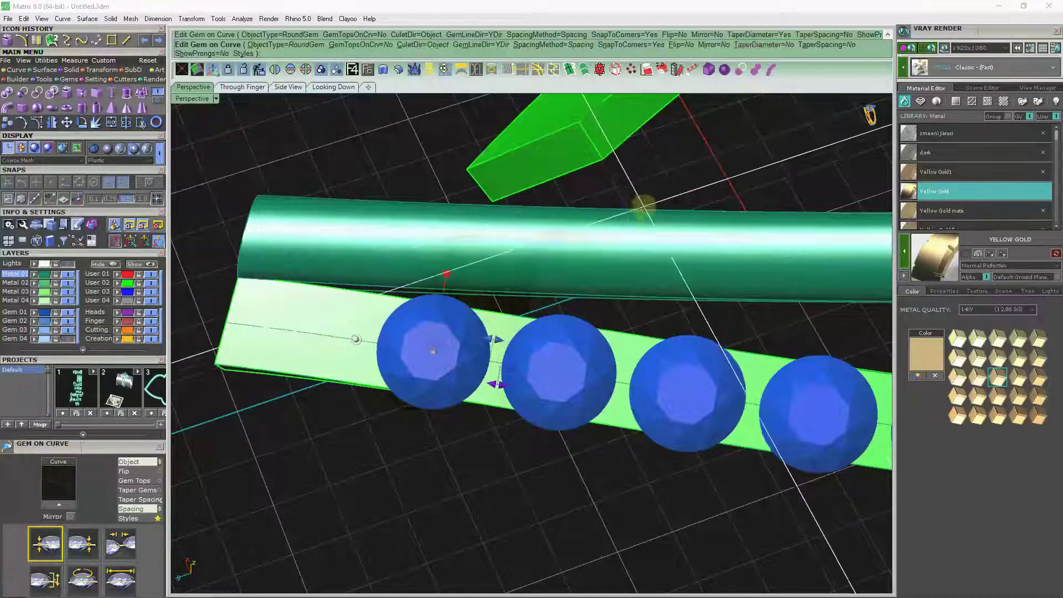
Set the gem Start Size to 1.3 mm.
scroll(140, 451, "down", 1)
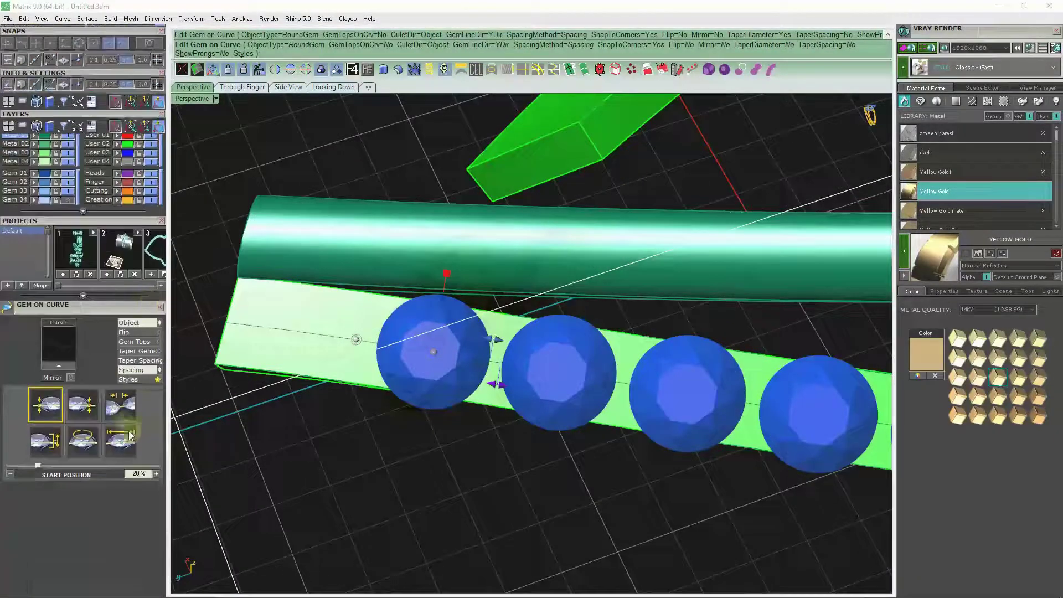
scroll(126, 437, "down", 3)
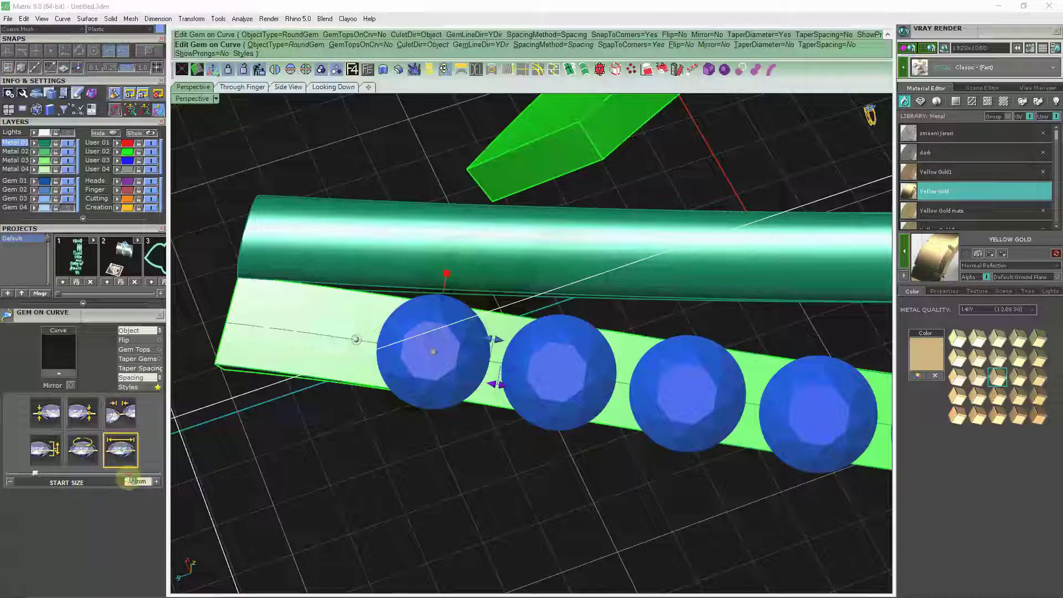
key("Return")
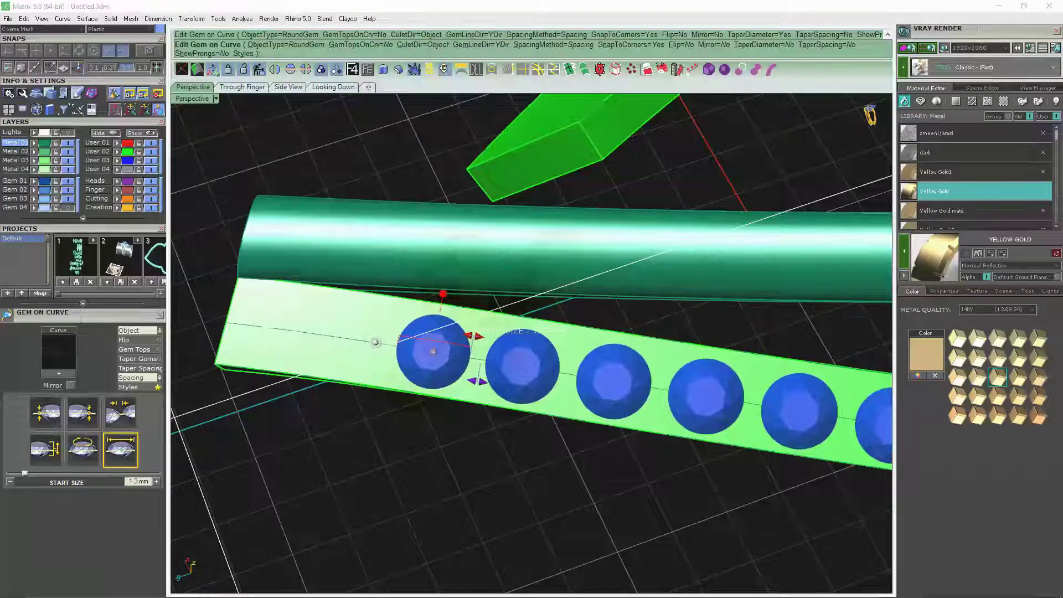
scroll(467, 491, "down", 5)
scroll(468, 487, "up", 3)
scroll(470, 370, "up", 3)
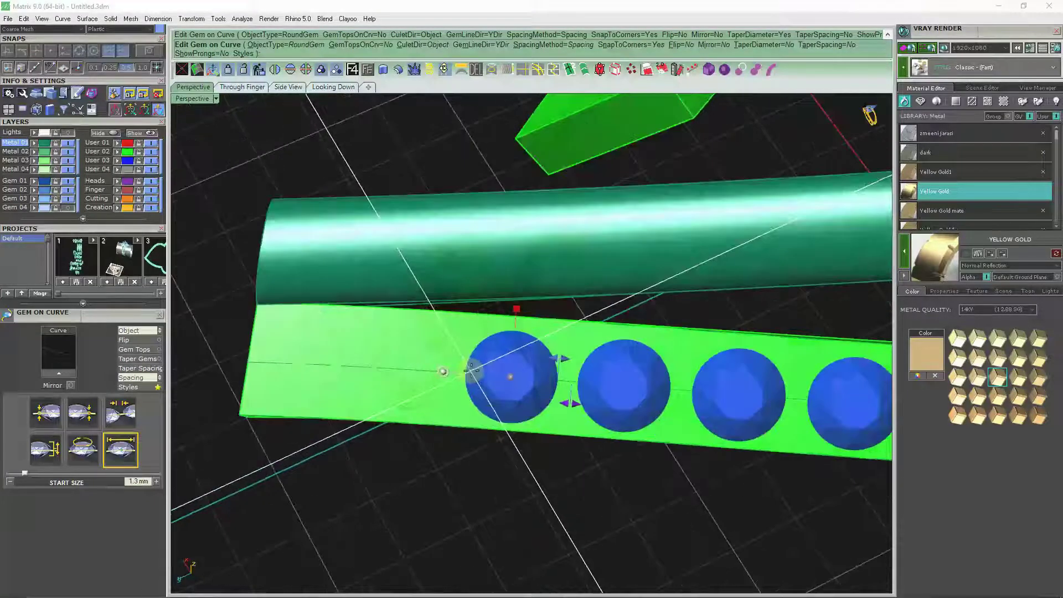
Slide the gem row's start and end along the curve to span the lower strip.
left_click_drag(471, 370, 331, 364)
scroll(331, 364, "down", 3)
right_click_drag(330, 364, 563, 403)
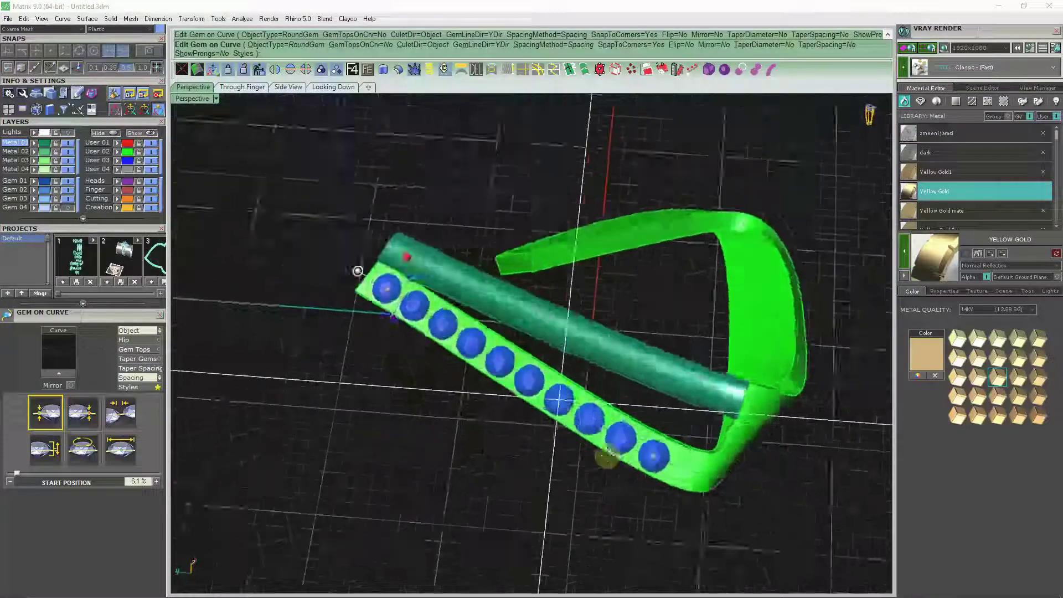
scroll(570, 408, "up", 5)
mouse_move(570, 409)
left_mouse_down()
mouse_move(642, 442)
mouse_move(667, 438)
left_mouse_up()
scroll(575, 455, "down", 3)
right_click_drag(574, 456, 492, 484)
scroll(388, 407, "up", 3)
scroll(388, 407, "up", 3)
Fine-tune the row start and set 0.06 mm spacing to finish the 12-gem row.
left_click_drag(434, 391, 443, 382)
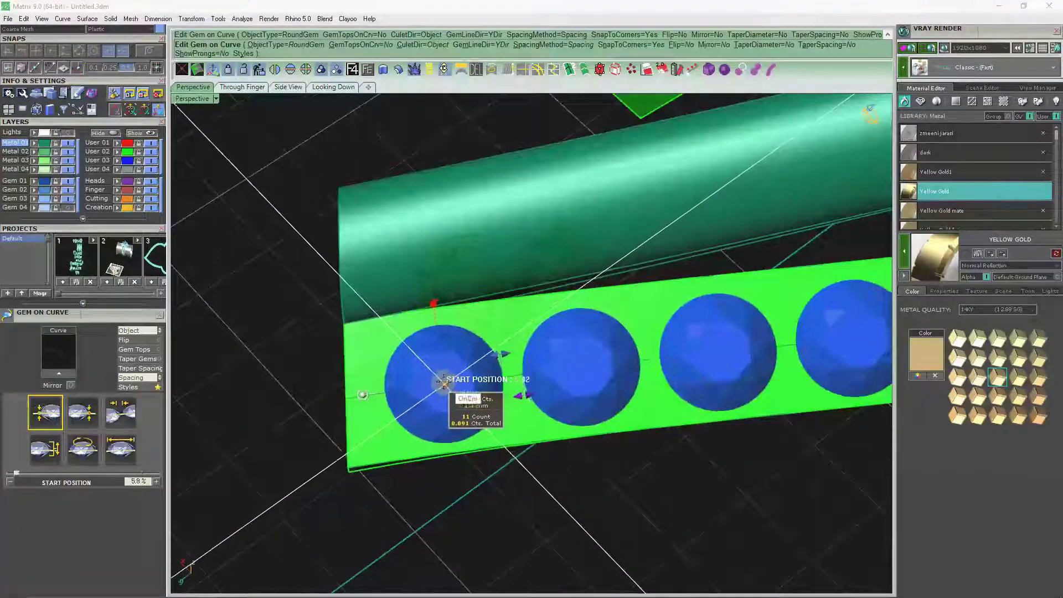
left_click_drag(519, 395, 510, 395)
scroll(510, 396, "down", 5)
right_click_drag(510, 396, 588, 473)
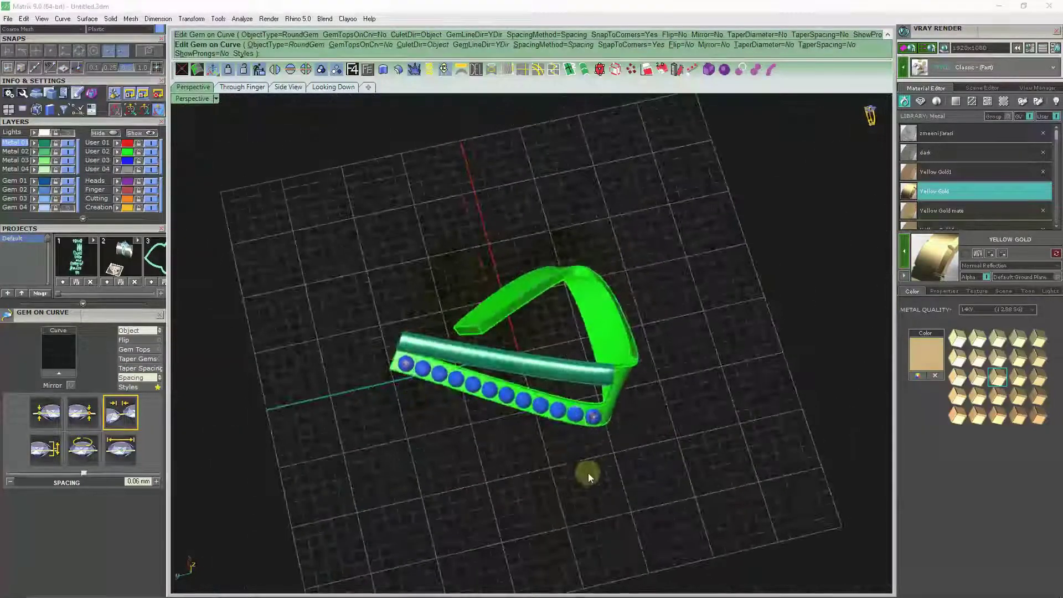
right_click(588, 473)
scroll(526, 394, "up", 5)
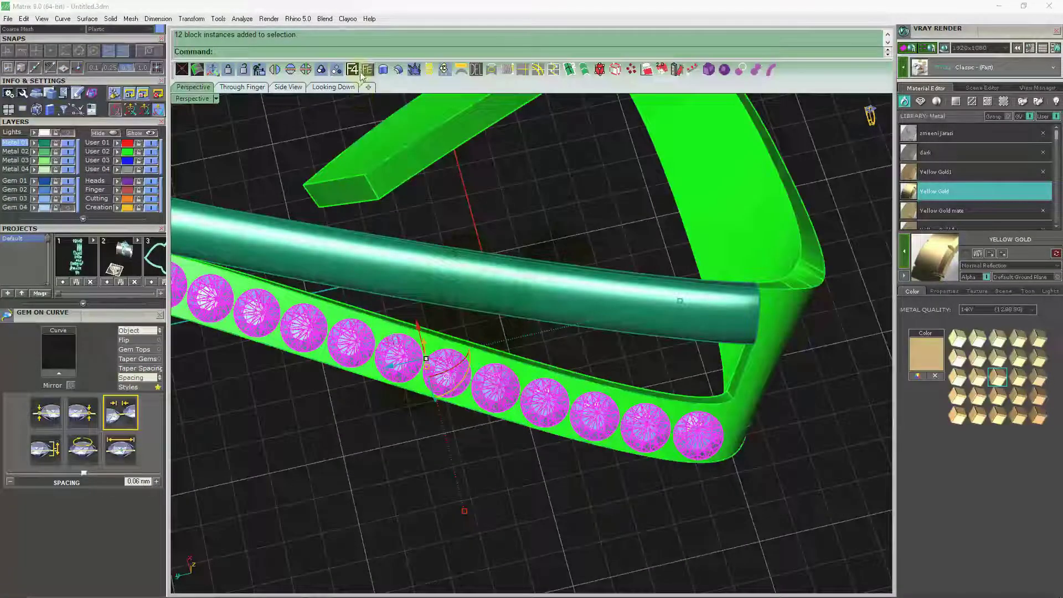
Launch Prong Adder on the gem row with Taper 0 and Fillet 99.
left_click(366, 69)
left_click(415, 119)
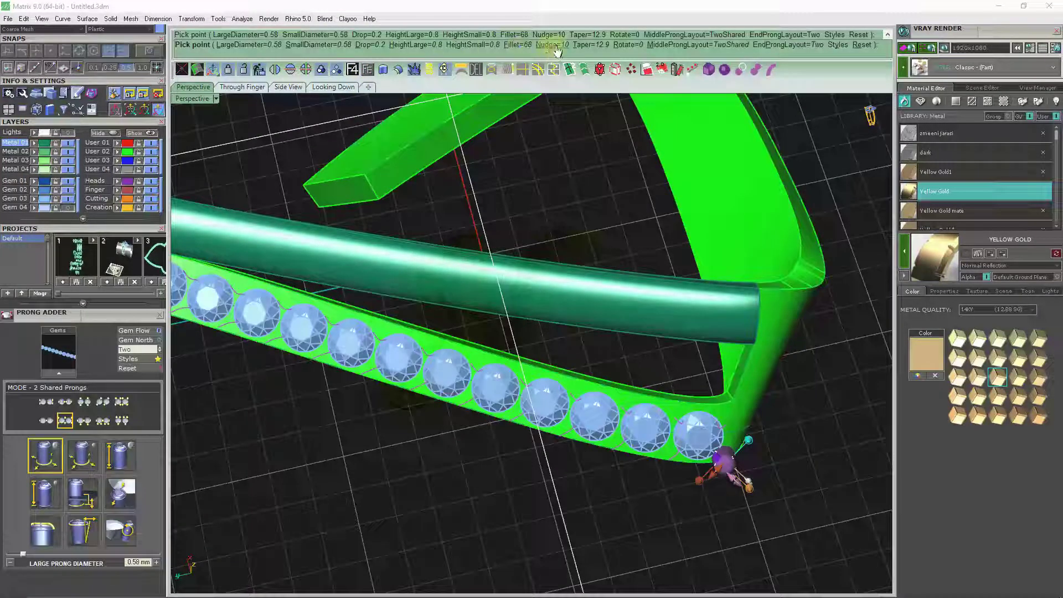
left_click(581, 45)
type("0")
key("Return")
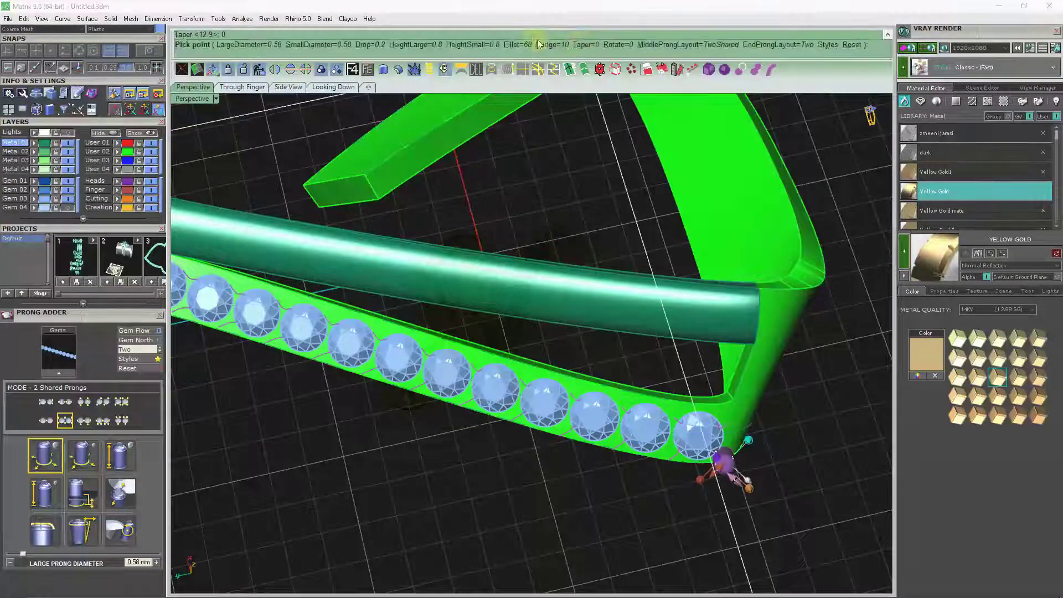
left_click(526, 45)
type("99")
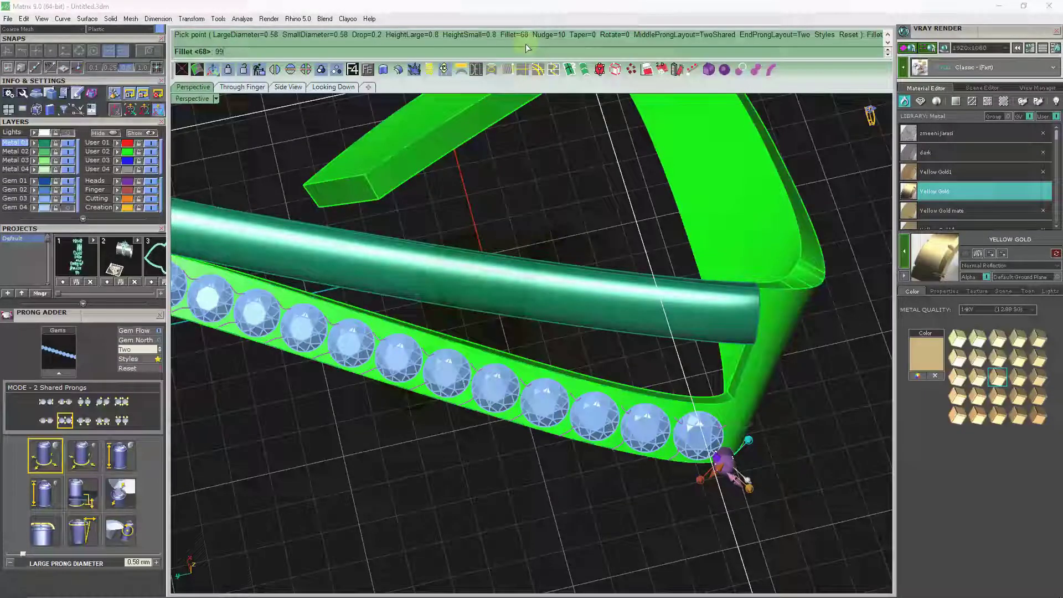
key("Return")
Set LargeDiameter 0.52 and HeightLarge 0.6, then build the shared prongs.
left_click(271, 48)
type(".32")
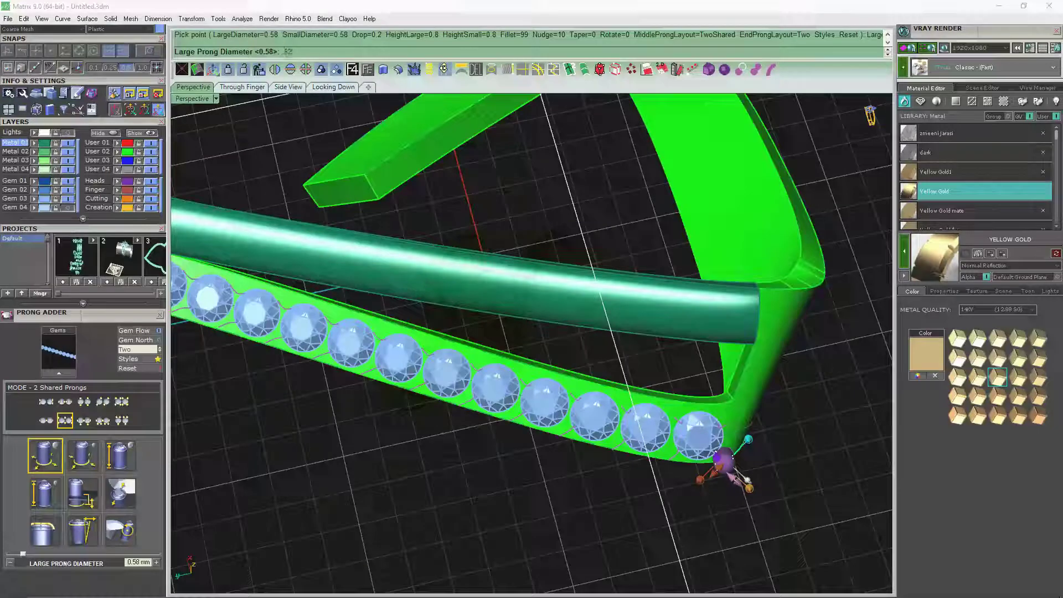
key("Return")
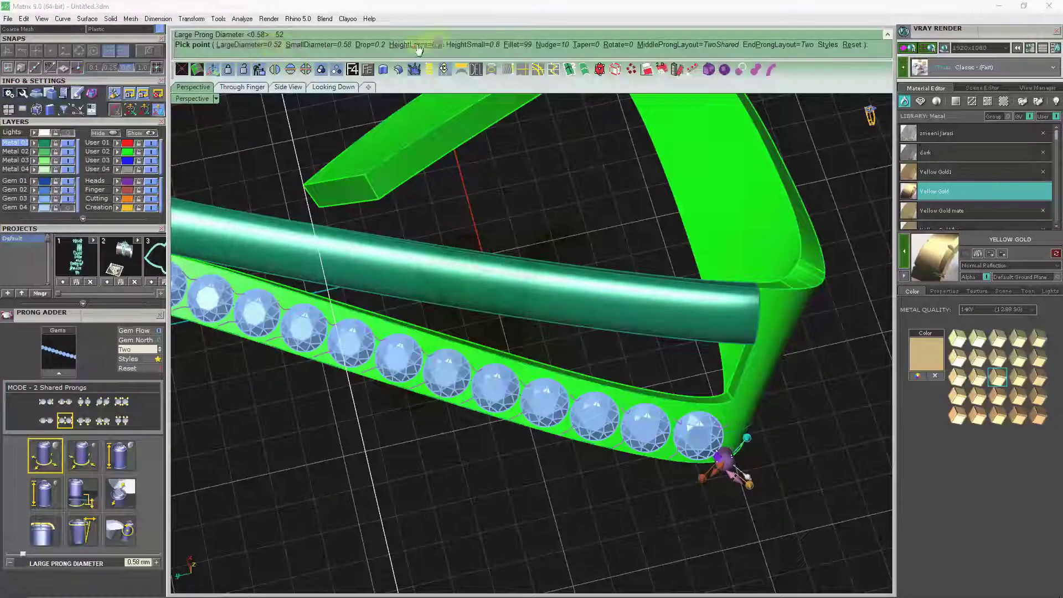
left_click(418, 47)
type("6")
key("Return")
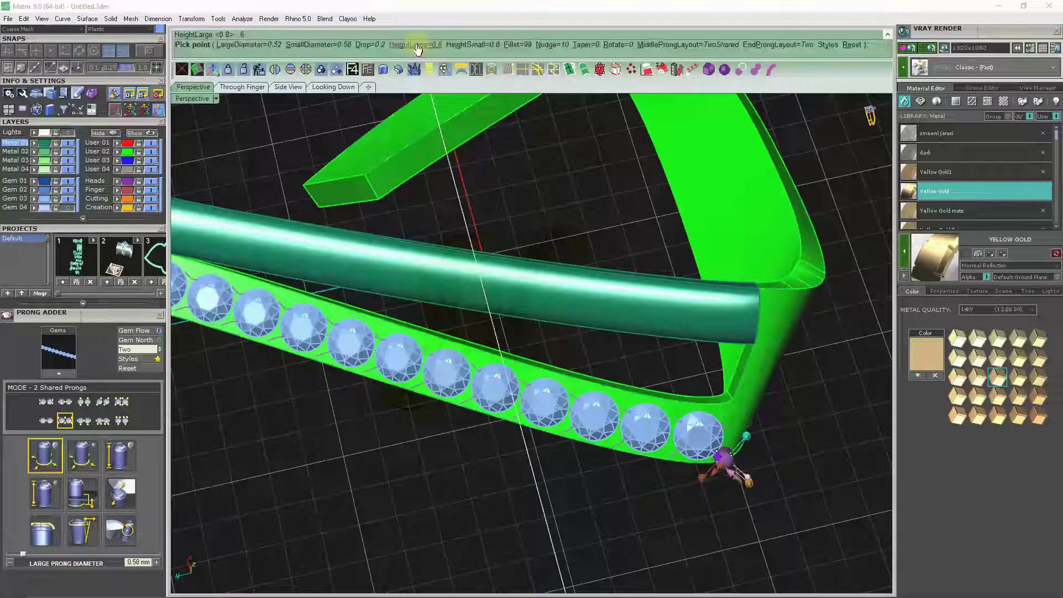
scroll(715, 460, "down", 2)
scroll(660, 366, "down", 2)
scroll(658, 367, "up", 2)
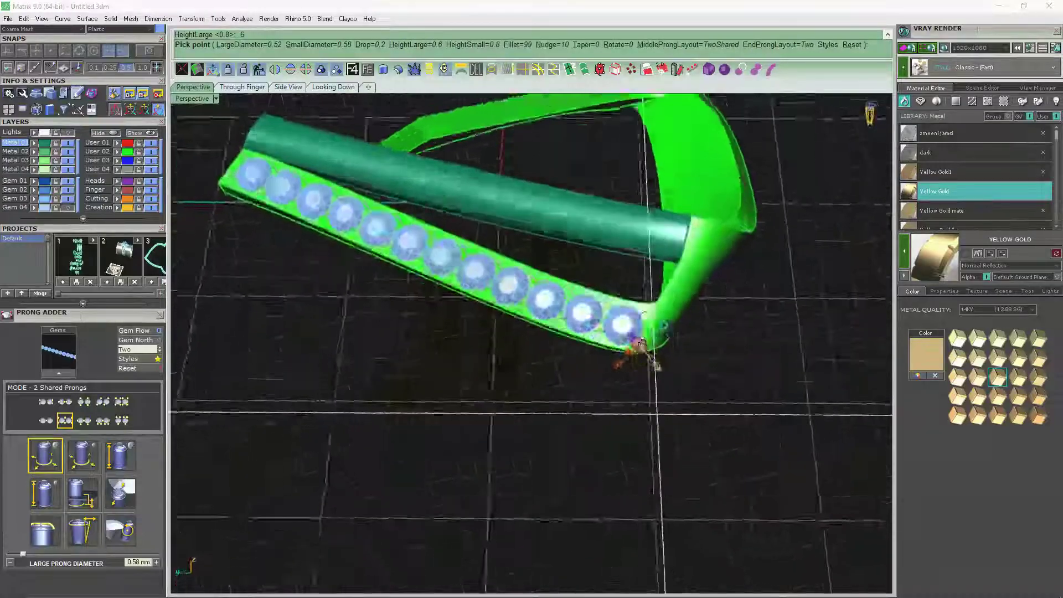
scroll(637, 351, "up", 2)
scroll(636, 351, "up", 2)
scroll(641, 294, "up", 2)
mouse_move(684, 326)
right_mouse_down()
mouse_move(665, 434)
mouse_move(676, 301)
mouse_move(653, 250)
mouse_move(612, 423)
mouse_move(605, 280)
mouse_move(624, 411)
mouse_move(487, 384)
mouse_move(475, 349)
mouse_move(539, 377)
mouse_move(684, 297)
right_mouse_up()
right_click(665, 435)
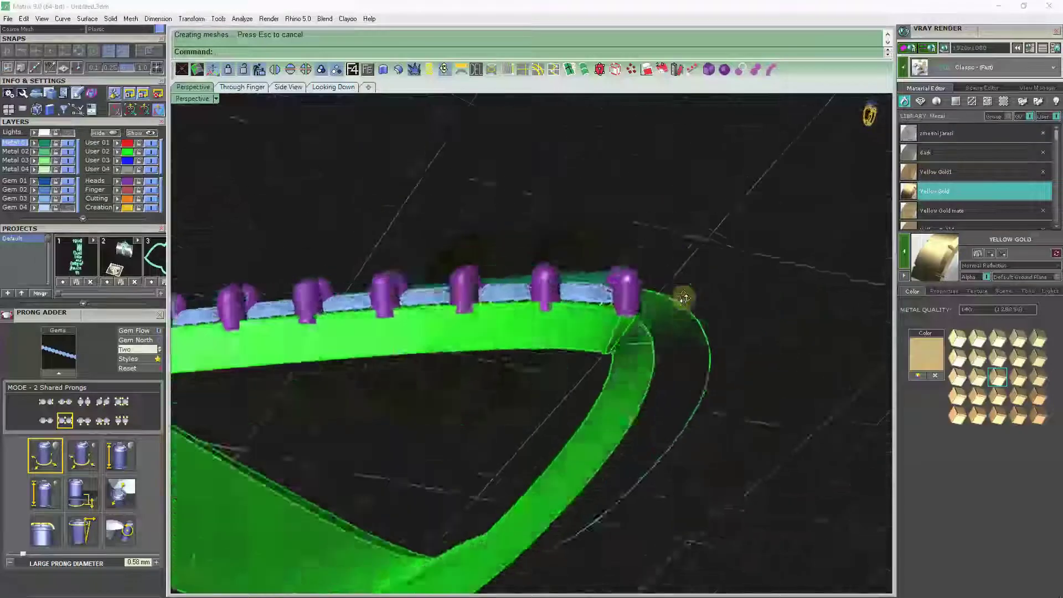
Move and rotate the end prong with the gumball so it sits on the band.
scroll(644, 306, "up", 3)
mouse_move(627, 323)
right_mouse_down()
mouse_move(631, 356)
mouse_move(632, 321)
right_mouse_up()
left_click_drag(613, 240, 613, 245)
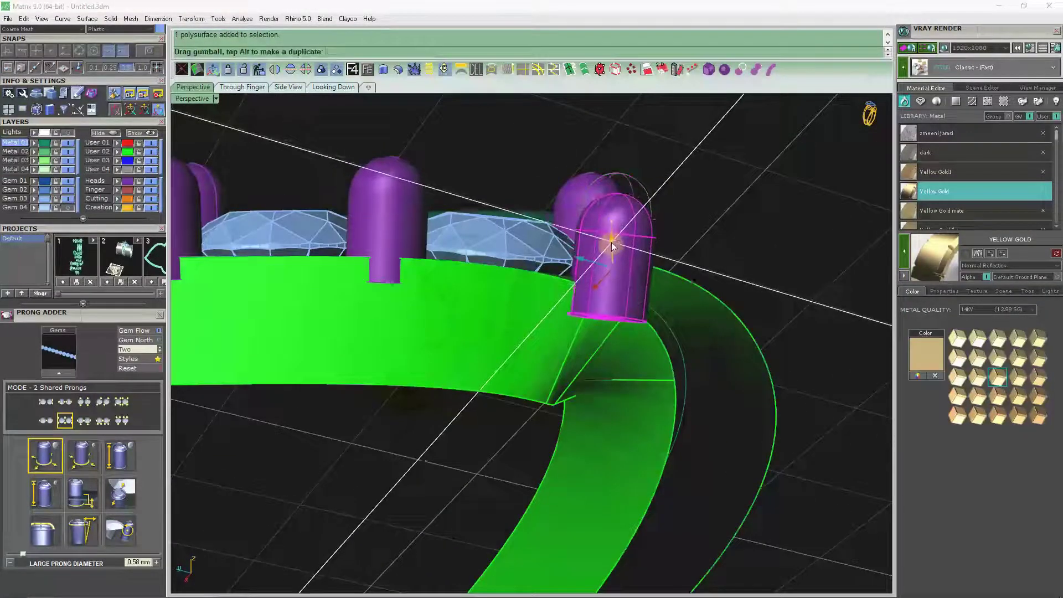
left_click_drag(636, 307, 622, 316)
mouse_move(622, 316)
right_mouse_down()
mouse_move(589, 299)
mouse_move(605, 279)
right_mouse_up()
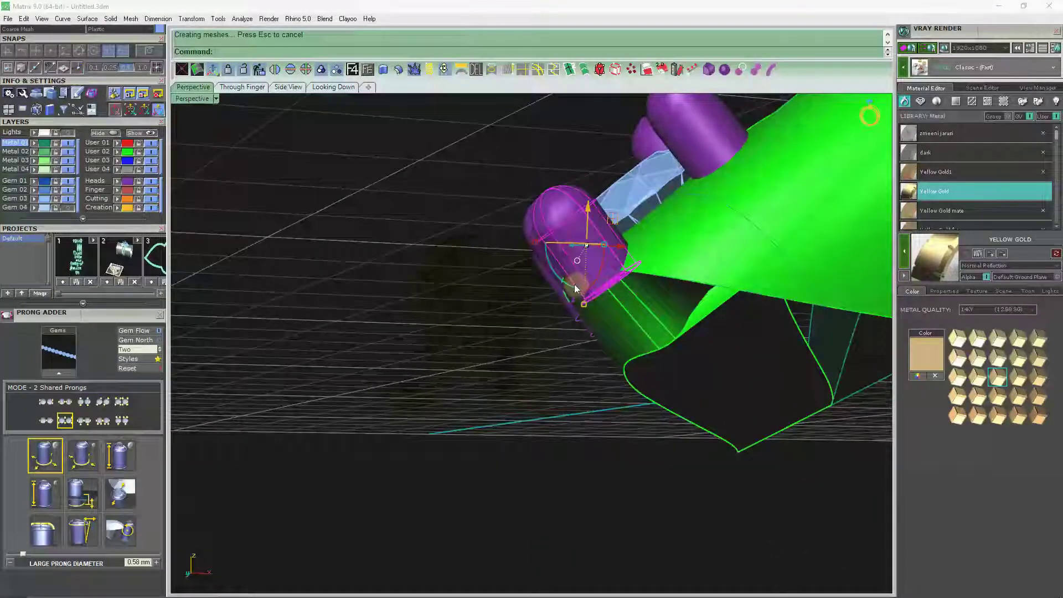
left_click_drag(574, 284, 583, 289)
left_click_drag(607, 250, 609, 248)
mouse_move(609, 248)
right_mouse_down()
mouse_move(690, 299)
mouse_move(755, 261)
mouse_move(648, 421)
mouse_move(517, 361)
right_mouse_up()
scroll(690, 295, "down", 5)
scroll(651, 301, "down", 3)
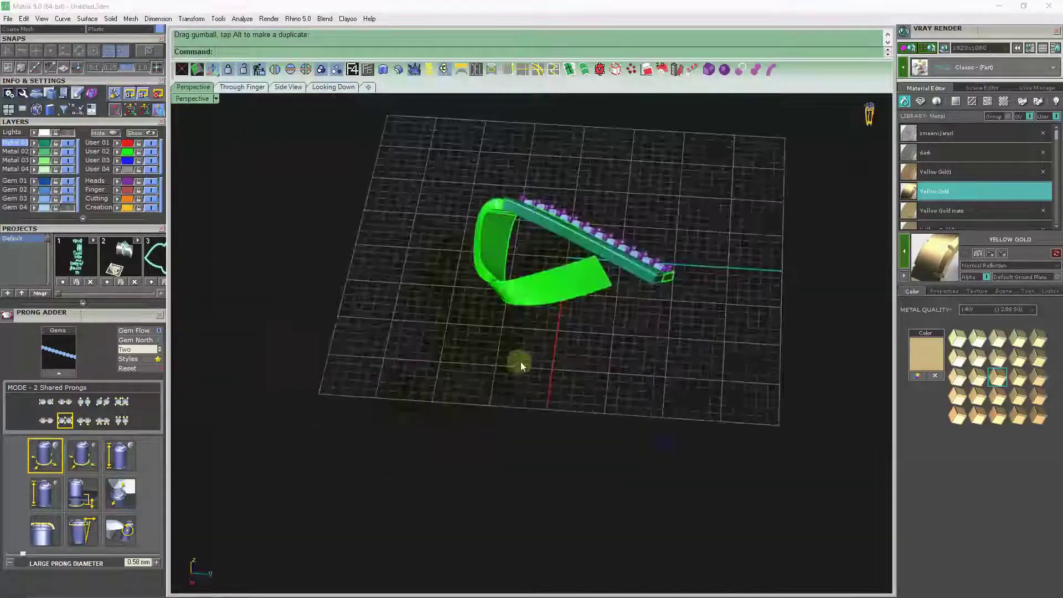
scroll(605, 370, "up", 3)
scroll(619, 270, "up", 2)
Start Gem on Surface on the band and enlarge the gem to about 2.3 mm.
scroll(618, 270, "up", 2)
left_click(618, 270)
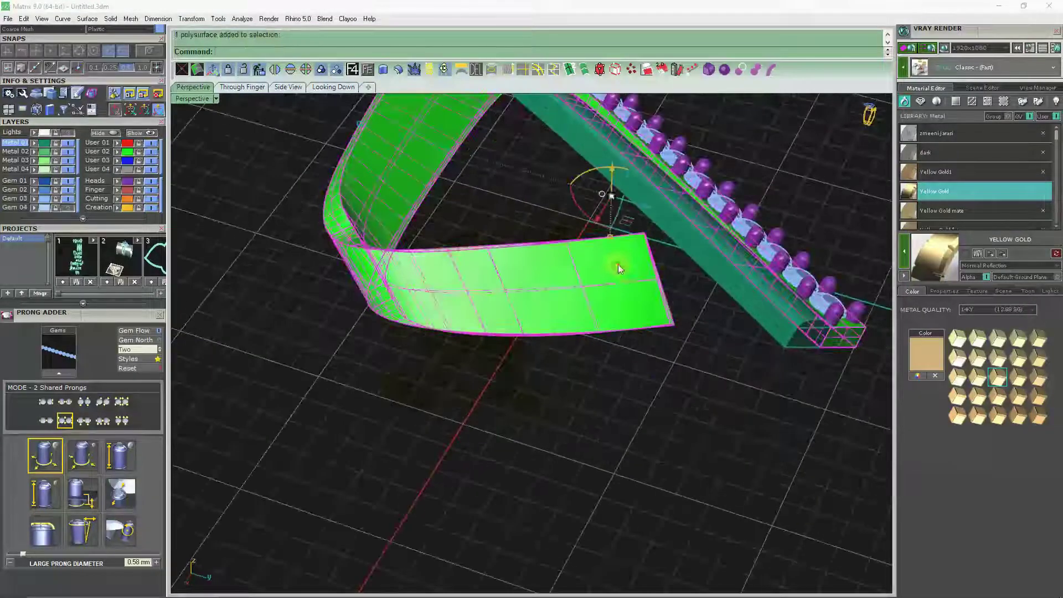
left_click(368, 71)
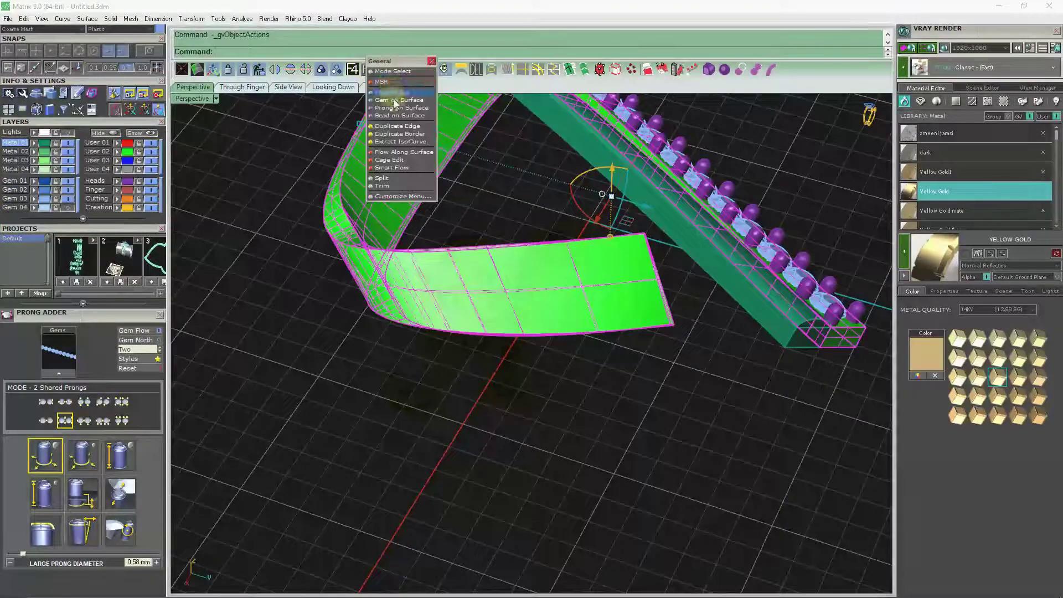
left_click(396, 102)
scroll(421, 280, "down", 5)
scroll(530, 378, "up", 2)
scroll(508, 310, "up", 1)
scroll(508, 310, "up", 2)
scroll(508, 315, "up", 2)
scroll(508, 315, "up", 1)
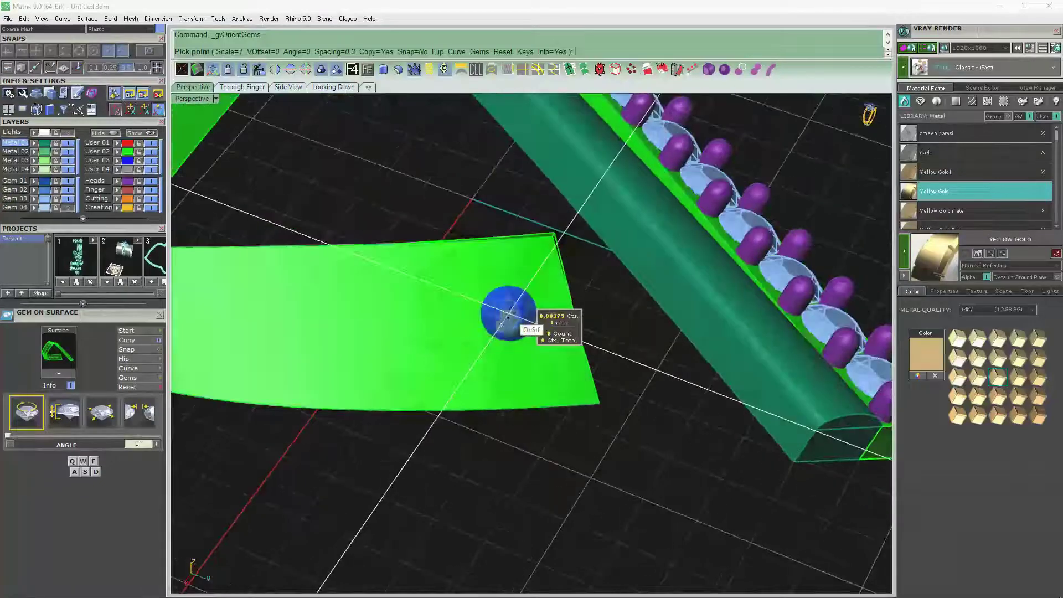
key("e")
key("e")
key("e")
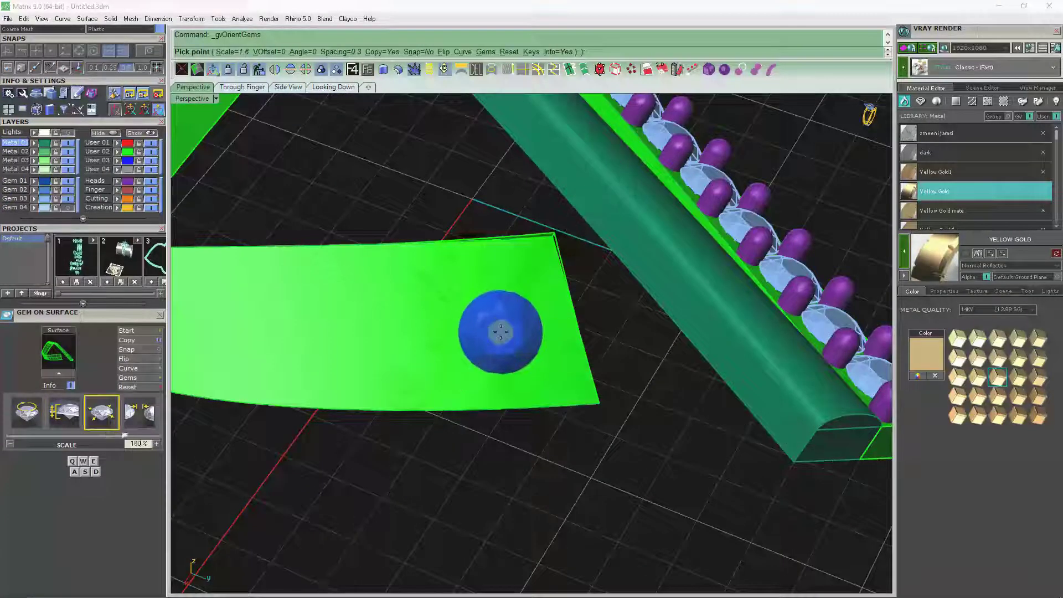
key("e")
key("e")
key("e")
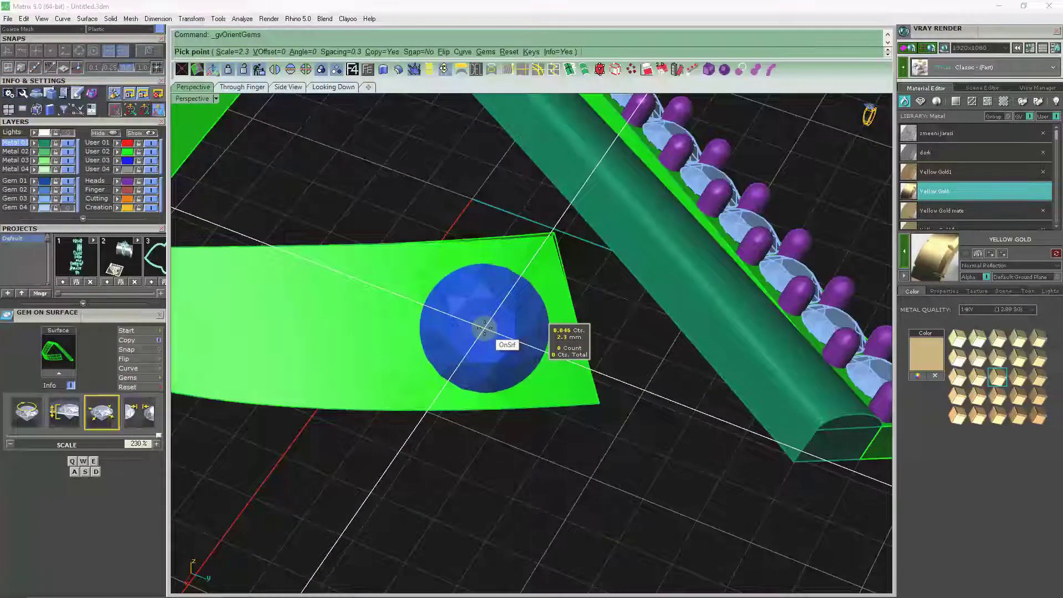
Place four diamonds along the band, shrinking from about 2.3 mm to 1.7 mm.
left_click(485, 329)
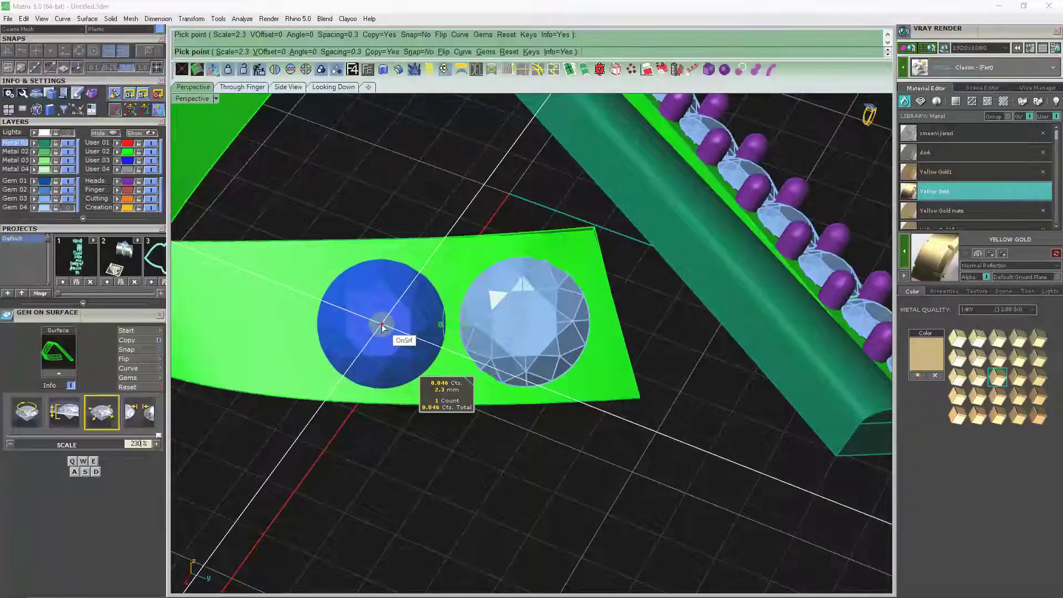
left_click(383, 327)
scroll(609, 338, "down", 4)
scroll(487, 388, "up", 5)
key("s")
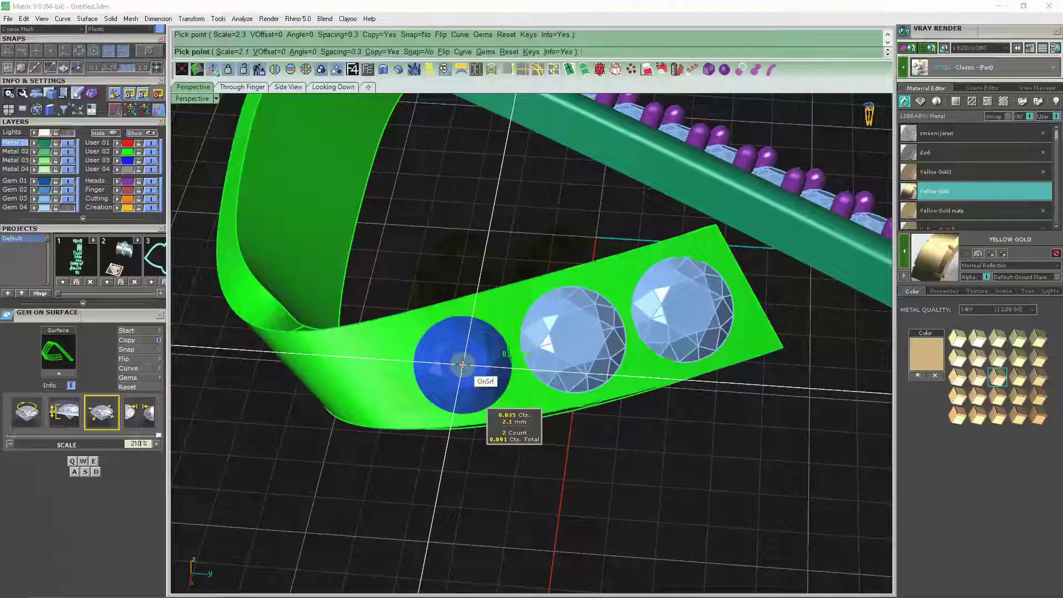
left_click(463, 365)
scroll(498, 371, "down", 5)
scroll(521, 374, "up", 2)
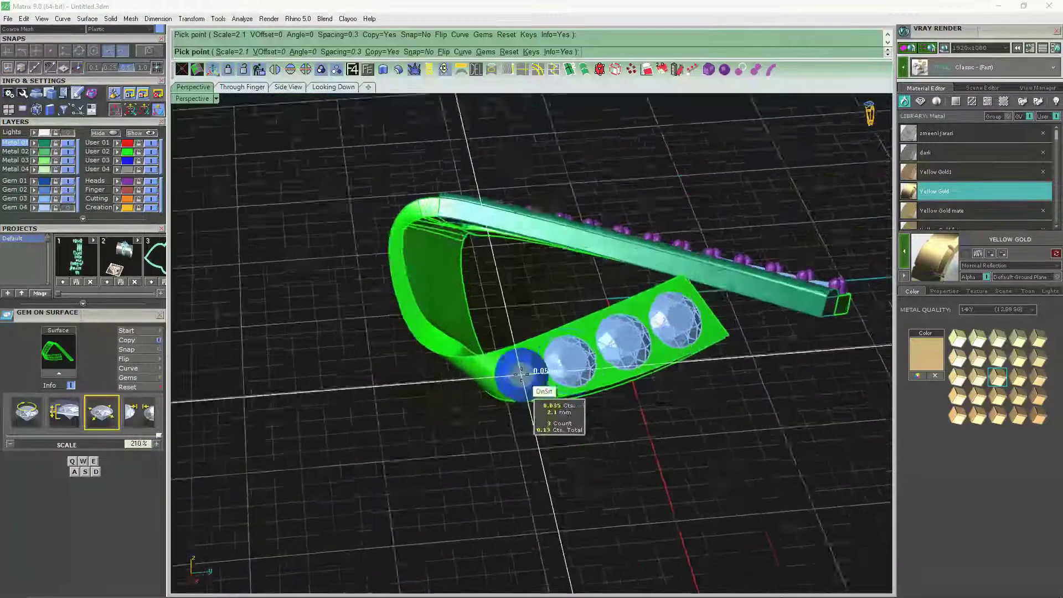
scroll(522, 374, "up", 3)
key("s")
key("s")
key("s")
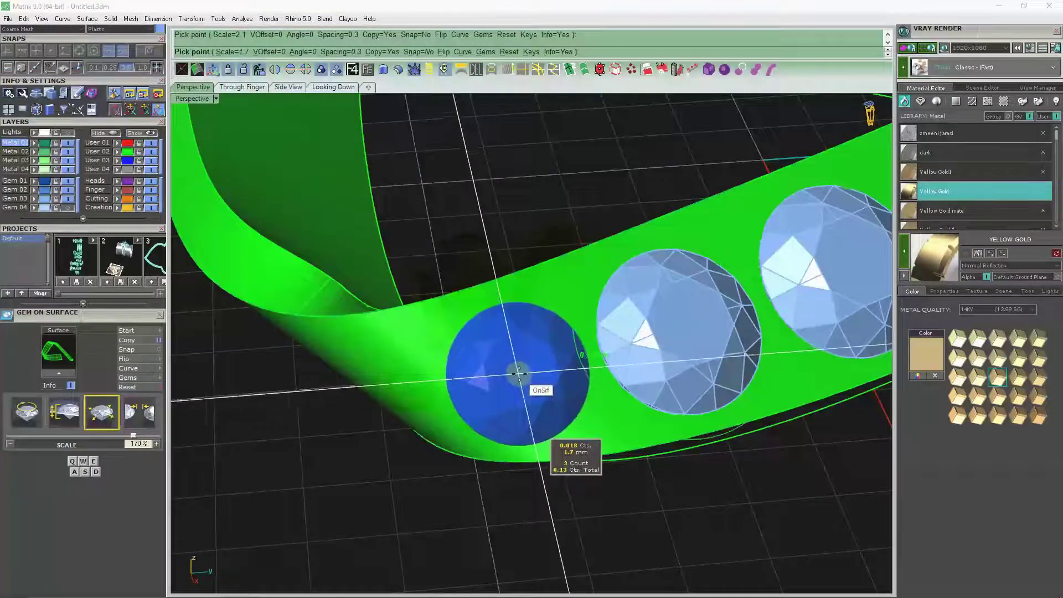
left_click(522, 379)
key("Return")
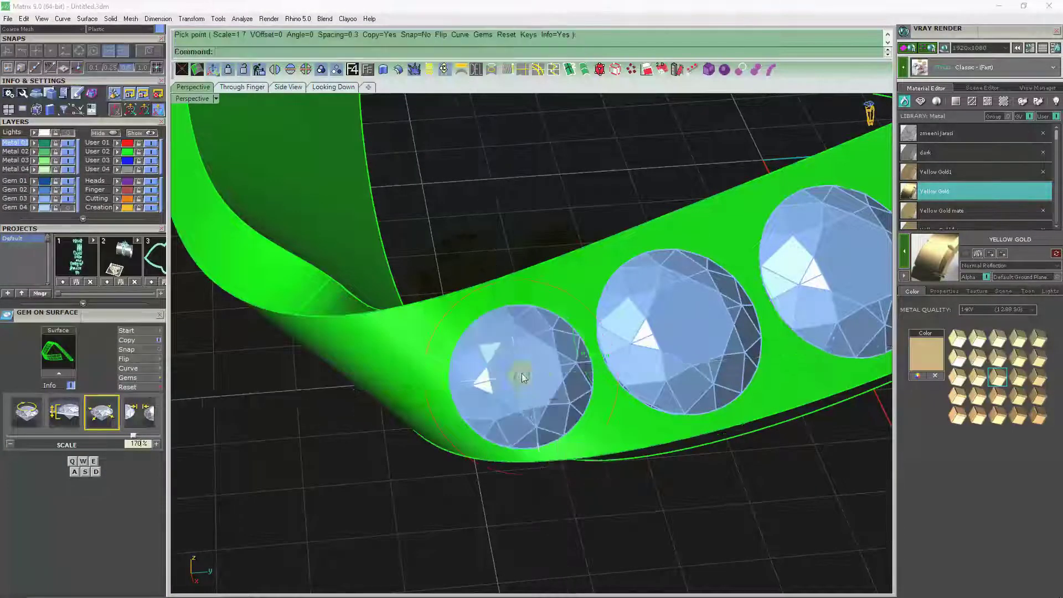
Orbit around the ring to inspect the new gems and select the green band surface.
scroll(522, 363, "down", 5)
mouse_move(523, 362)
right_mouse_down()
mouse_move(665, 372)
mouse_move(630, 368)
right_mouse_up()
scroll(544, 265, "up", 3)
mouse_move(576, 323)
right_mouse_down()
mouse_move(637, 339)
mouse_move(575, 423)
mouse_move(542, 357)
right_mouse_up()
scroll(527, 347, "up", 5)
left_click(528, 343)
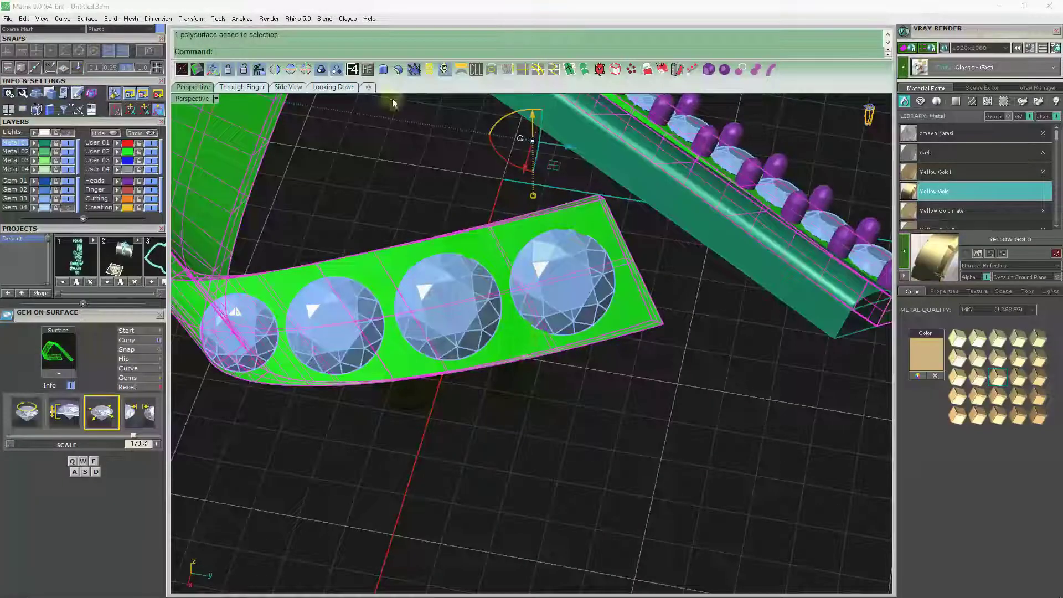
Start Prong on Surface at 0.7 height and place the first prongs on the band's right and between diamonds.
middle_click(482, 144)
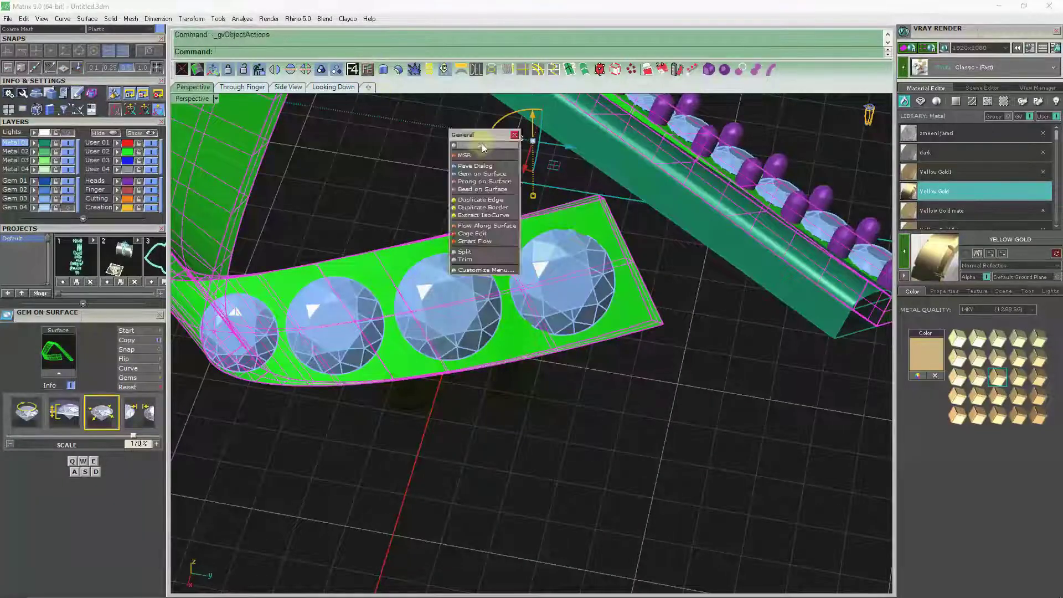
left_click(484, 185)
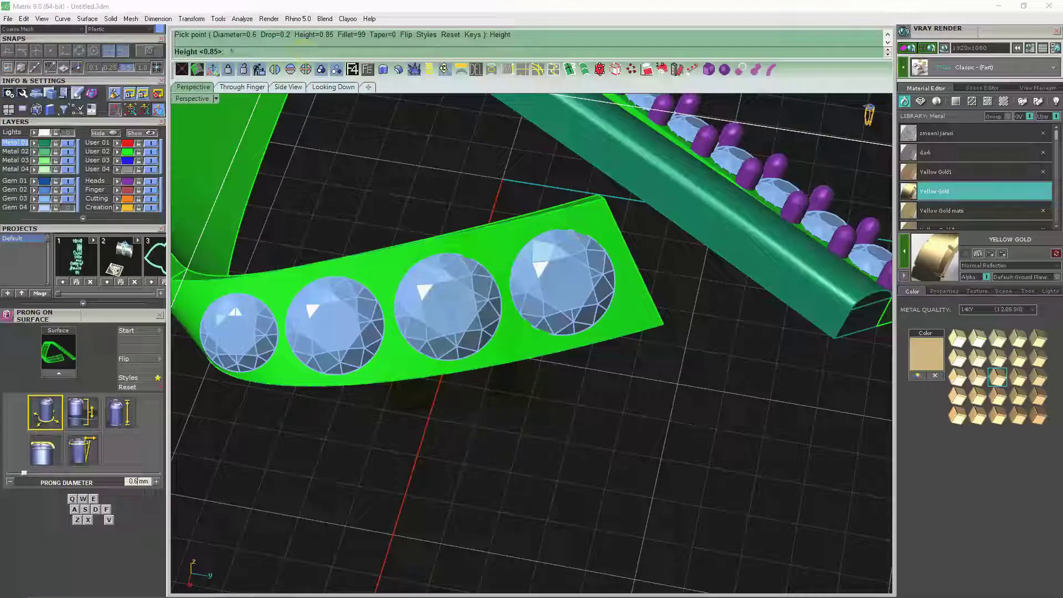
type(".7")
key("Return")
scroll(615, 304, "down", 3)
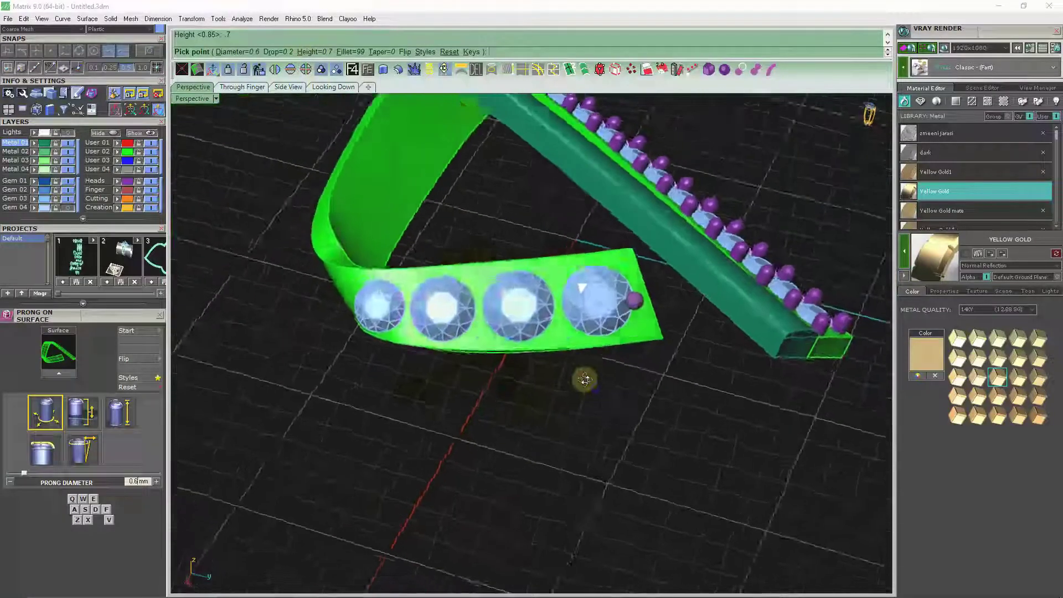
scroll(636, 283, "up", 4)
scroll(634, 275, "up", 3)
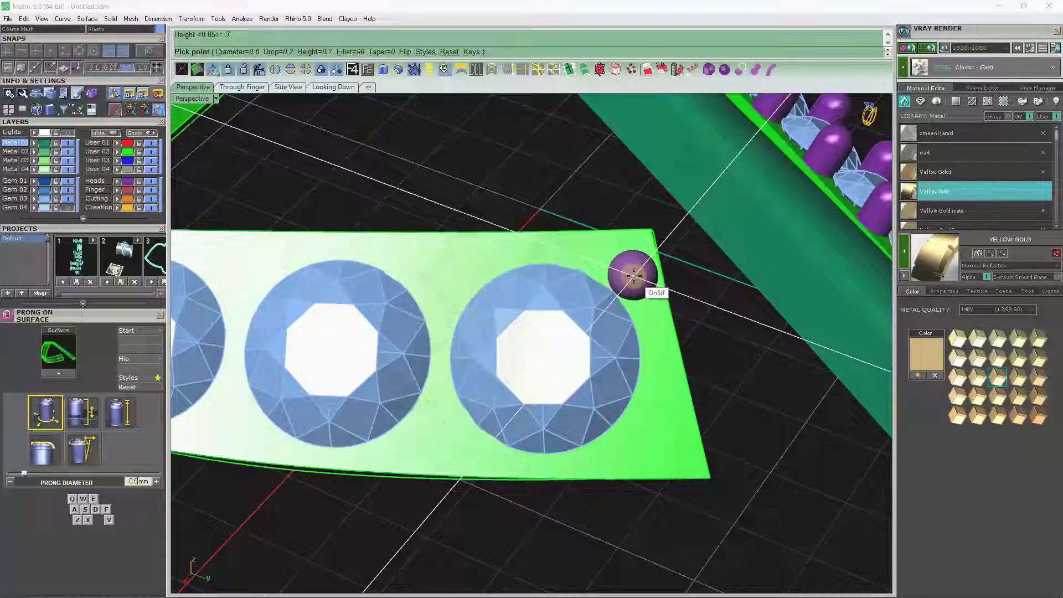
key("e")
left_click(632, 272)
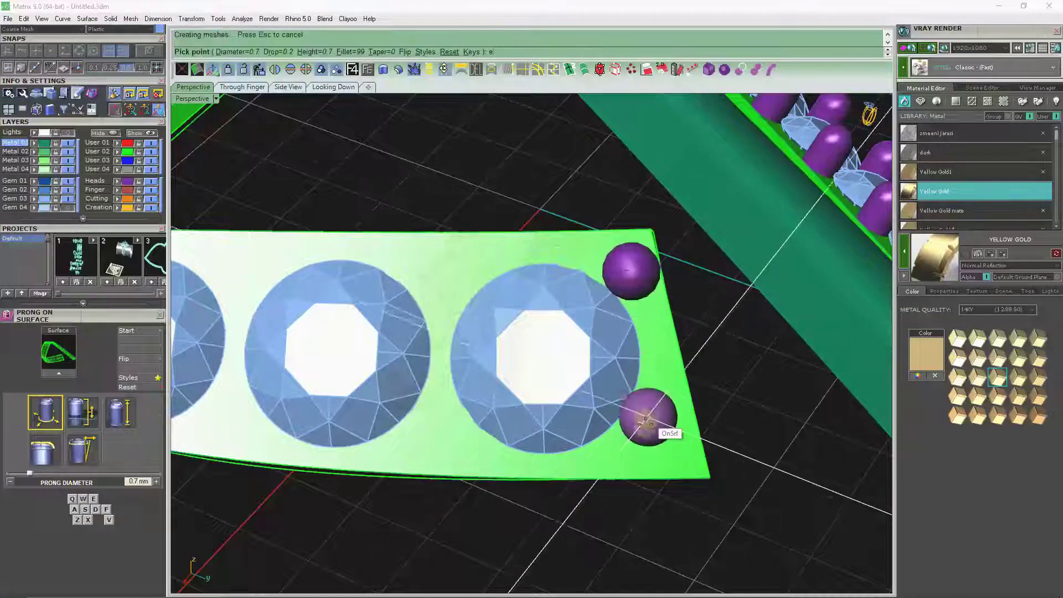
left_click(642, 429)
key("q")
key("q")
left_click(482, 265)
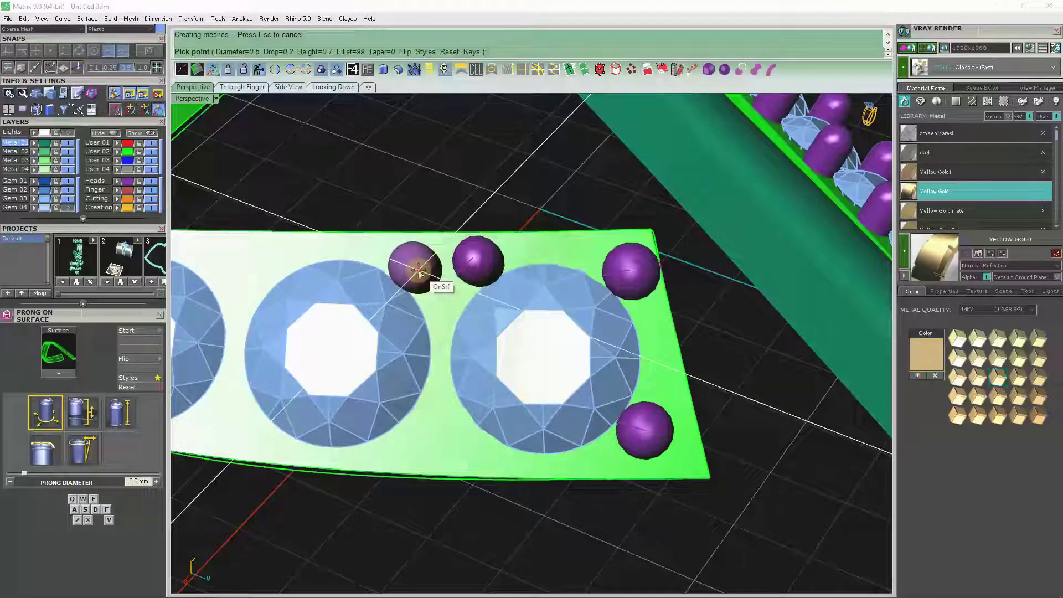
left_click(419, 272)
key("Return")
Resume prong placement, adding prongs between the upper and lower diamond edges.
left_click(465, 266)
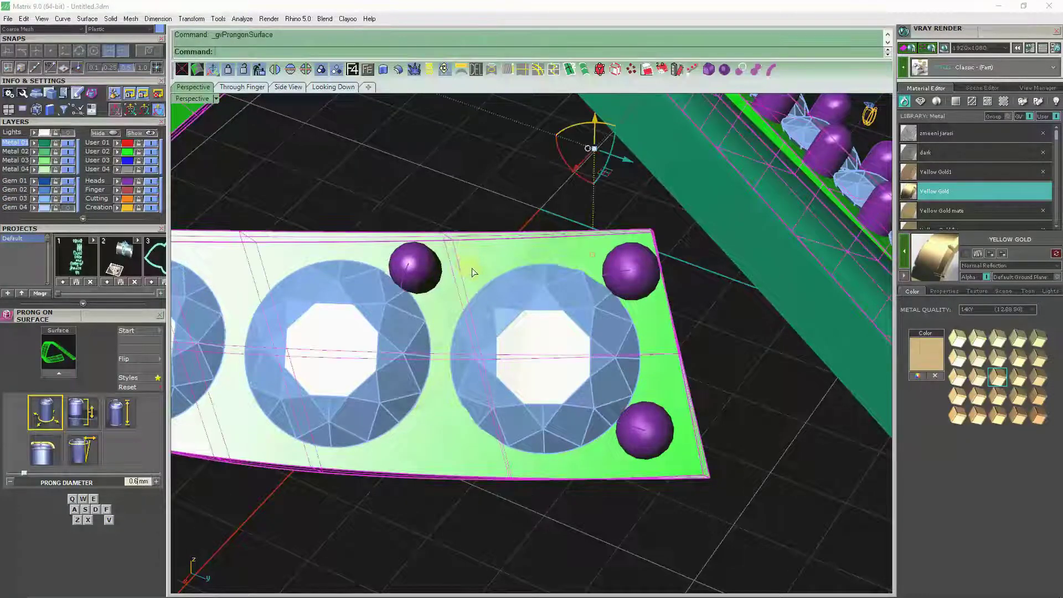
key("Return")
left_click(474, 269)
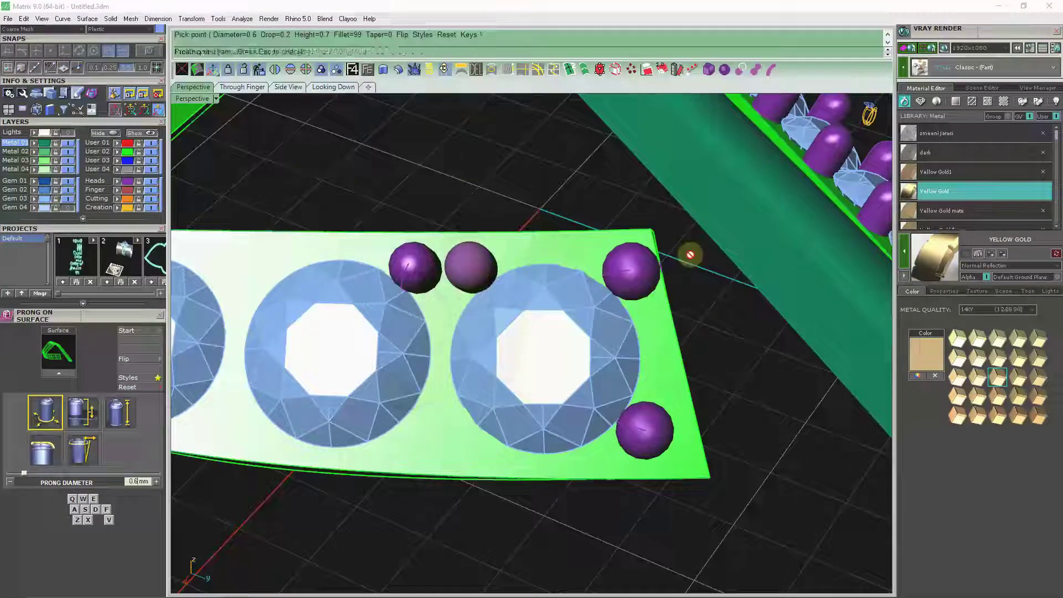
scroll(542, 396, "down", 3)
scroll(551, 352, "up", 3)
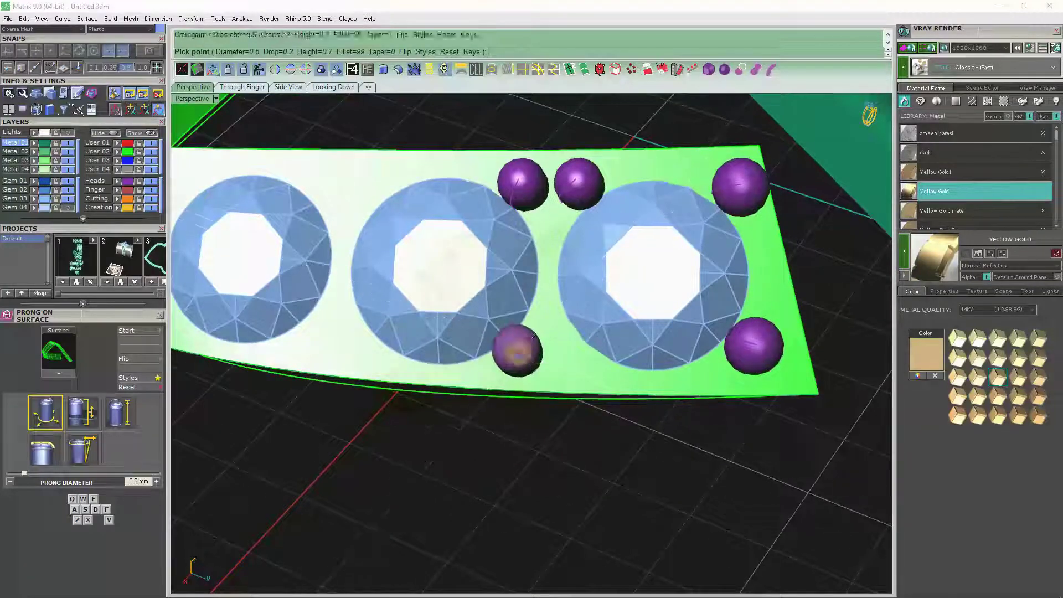
left_click(516, 350)
left_click(574, 353)
scroll(665, 387, "down", 5)
scroll(535, 455, "up", 2)
scroll(603, 509, "up", 1)
scroll(593, 368, "up", 1)
scroll(554, 345, "up", 2)
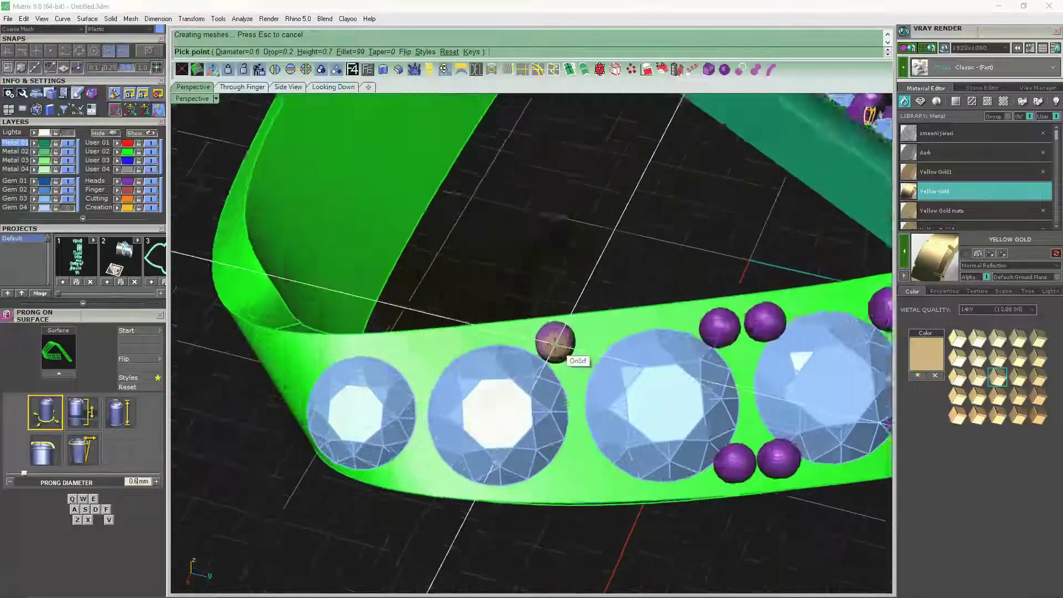
scroll(552, 346, "up", 2)
left_click(609, 344)
Add prongs around the first diamond's lower and outer edges.
scroll(593, 506, "down", 3)
scroll(593, 505, "up", 2)
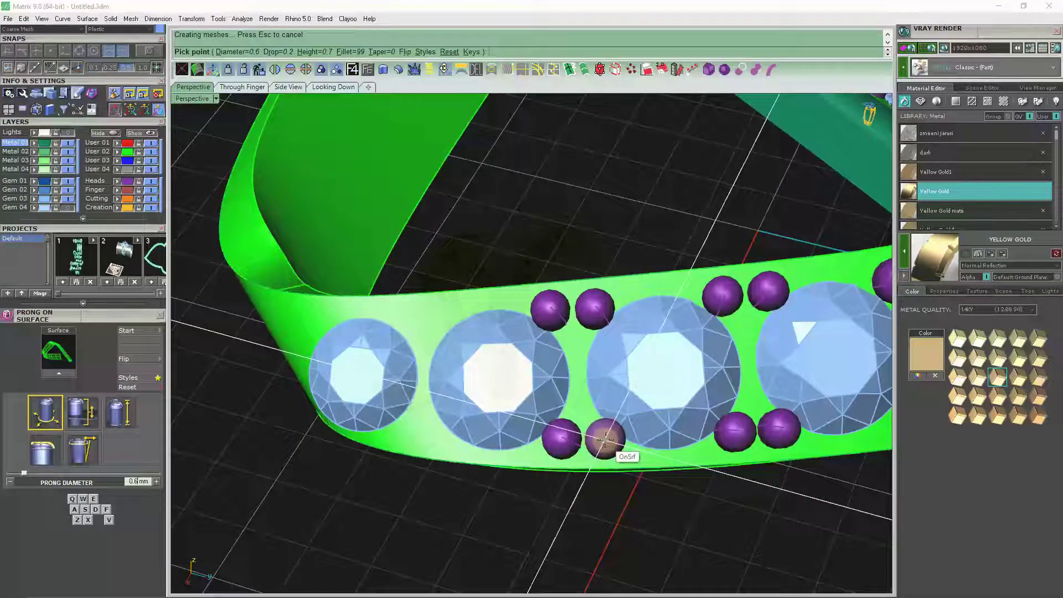
scroll(649, 382, "down", 2)
scroll(503, 472, "up", 1)
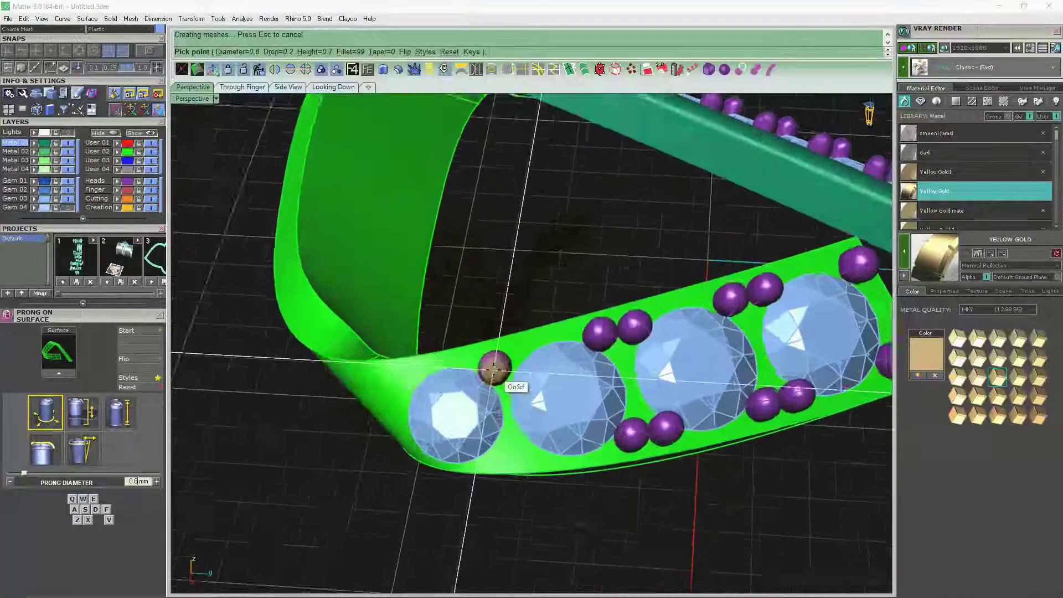
scroll(493, 370, "up", 2)
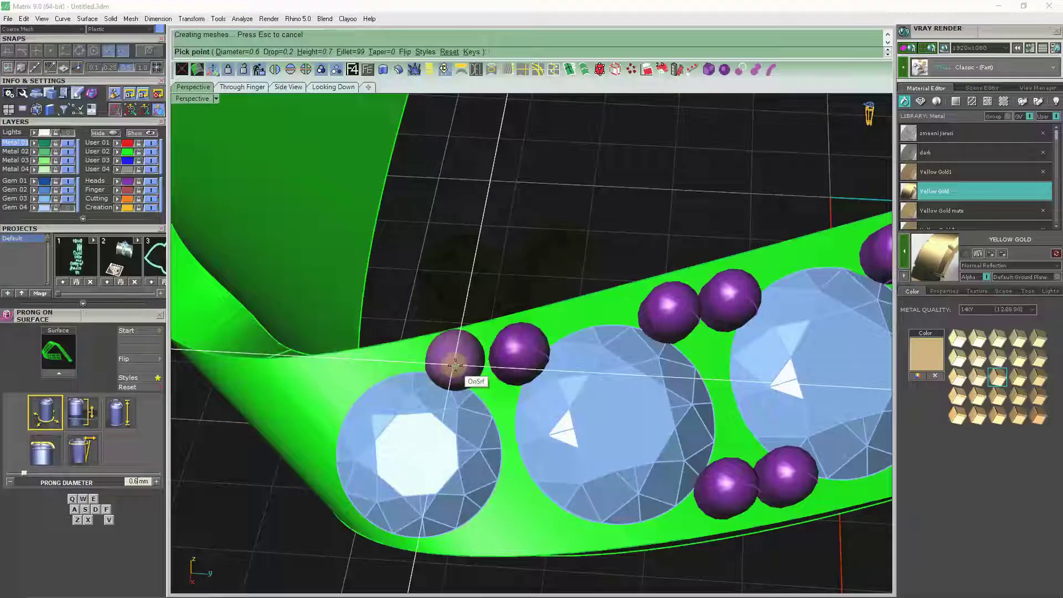
left_click(458, 364)
scroll(475, 356, "down", 2)
scroll(498, 399, "up", 2)
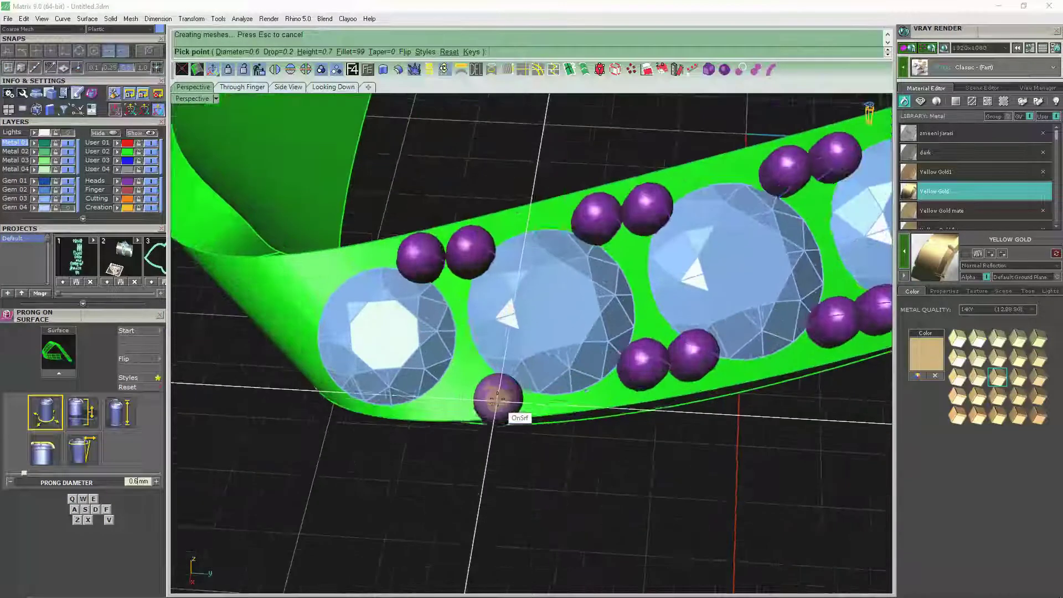
left_click(441, 400)
scroll(459, 432, "down", 3)
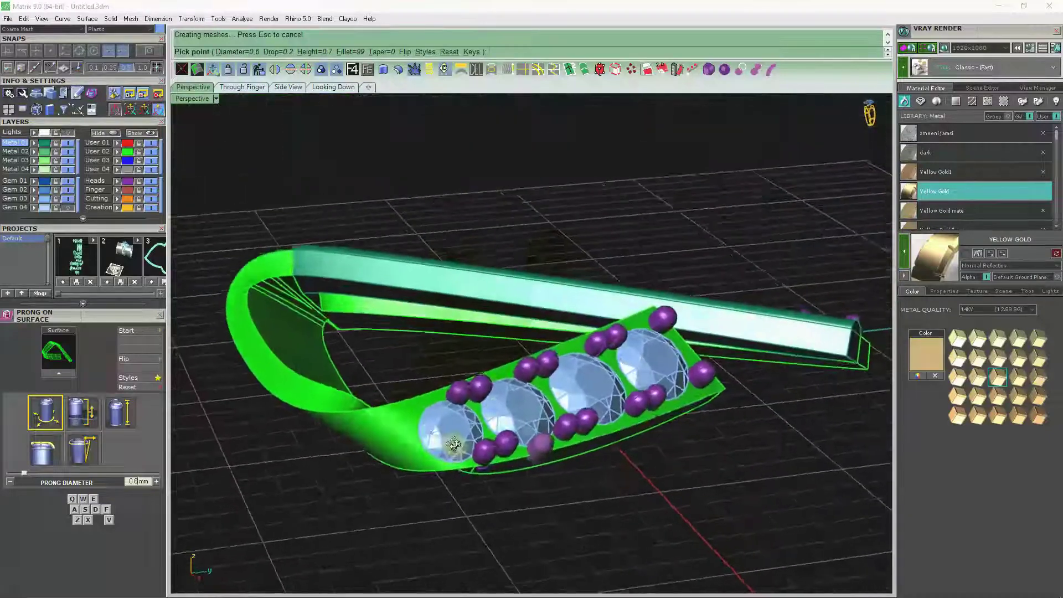
scroll(394, 427, "up", 1)
scroll(415, 411, "up", 2)
scroll(423, 413, "up", 2)
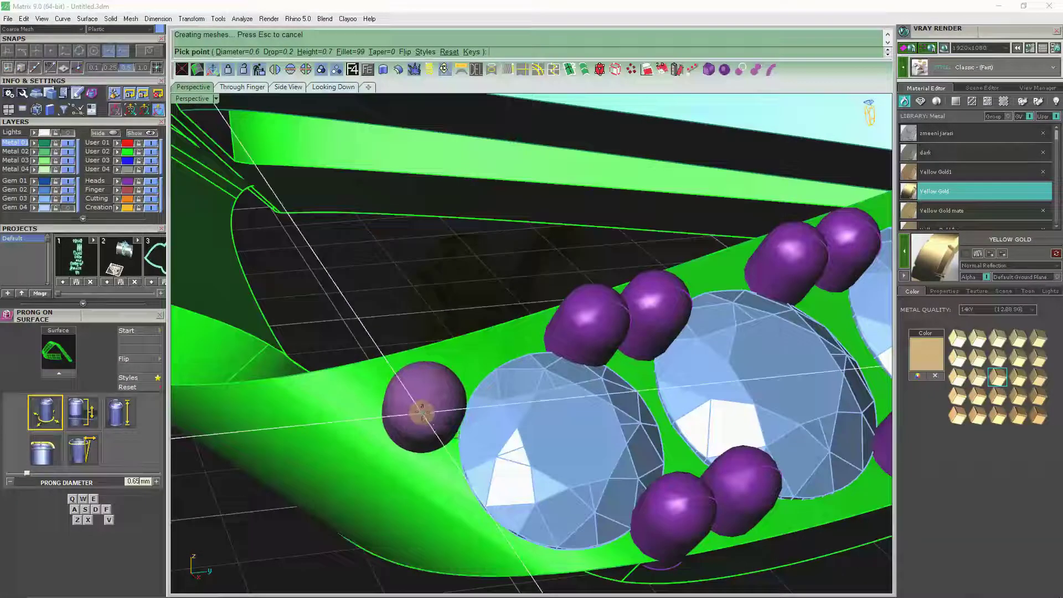
left_click(424, 408)
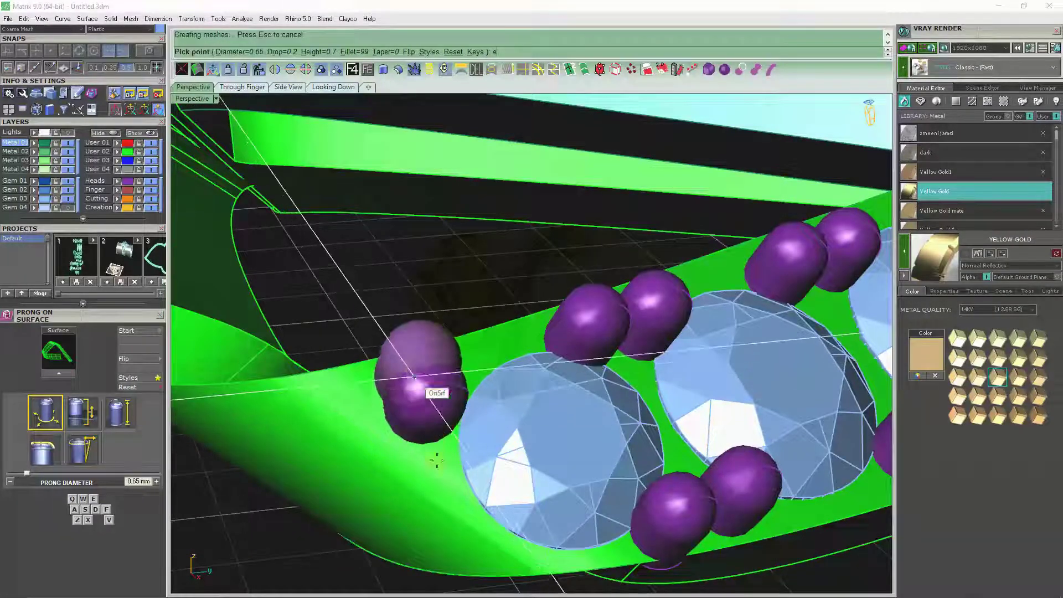
right_click_drag(438, 421, 451, 501)
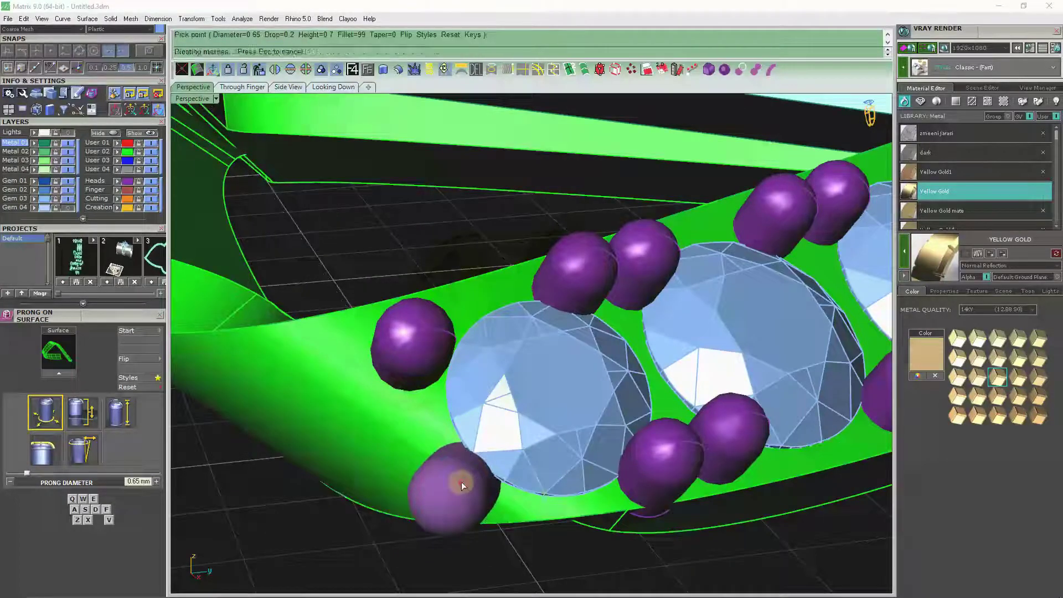
scroll(461, 481, "down", 1)
scroll(443, 476, "down", 2)
scroll(398, 485, "down", 2)
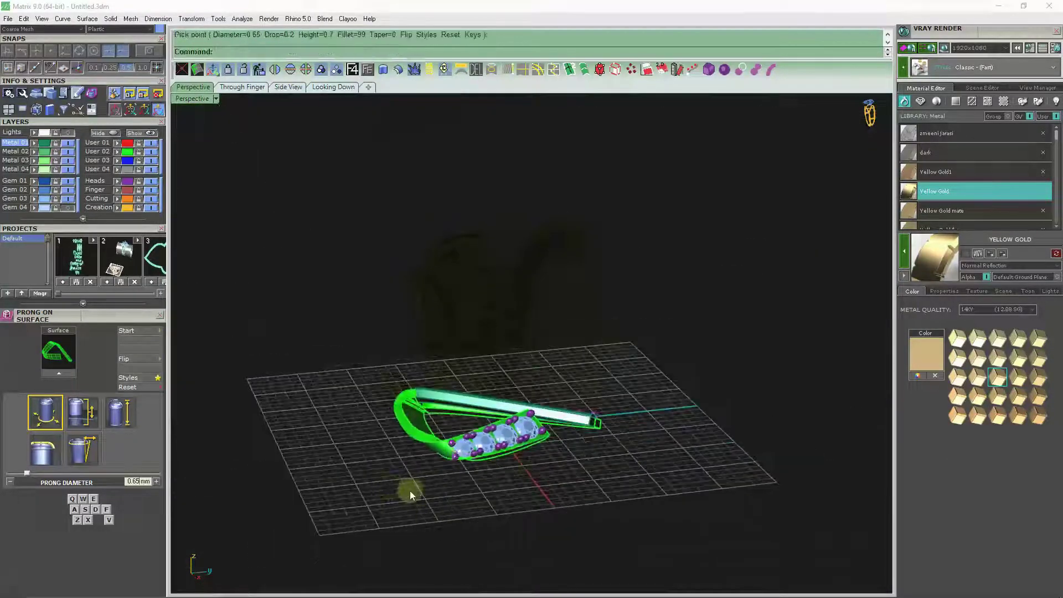
Finish the prongs, then add gem cutters, opening and closing the Gem Cutter Styles library.
mouse_move(420, 451)
right_mouse_down()
mouse_move(490, 465)
mouse_move(517, 455)
right_mouse_up()
right_click(205, 201)
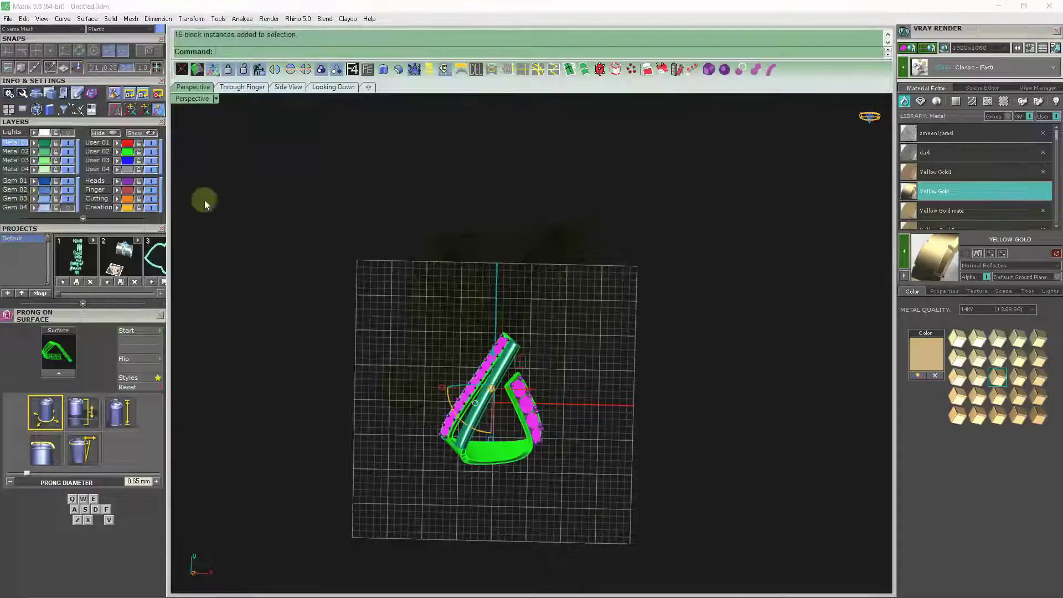
middle_click(429, 106)
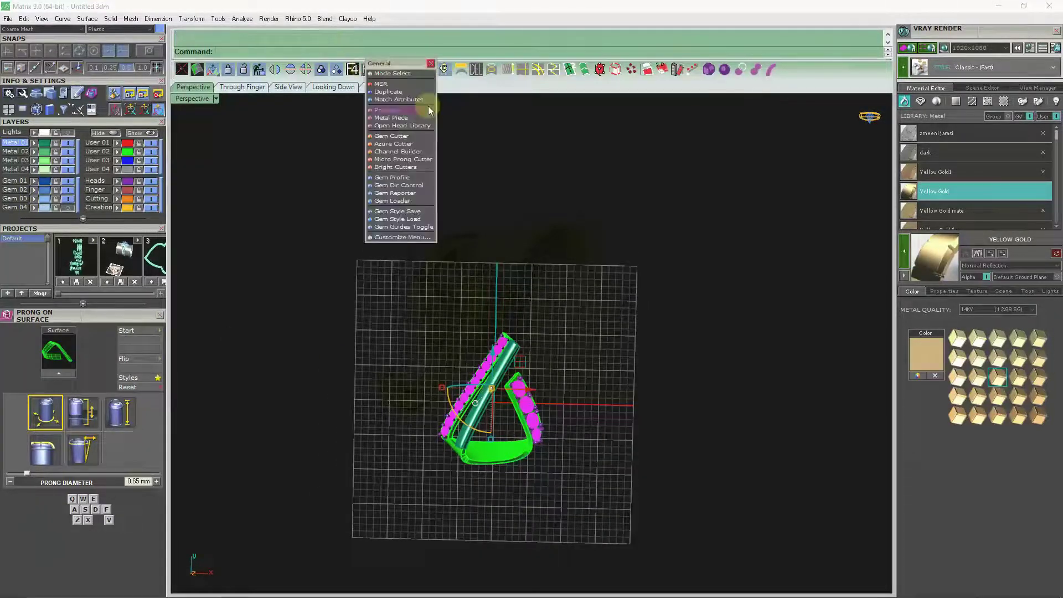
left_click(427, 136)
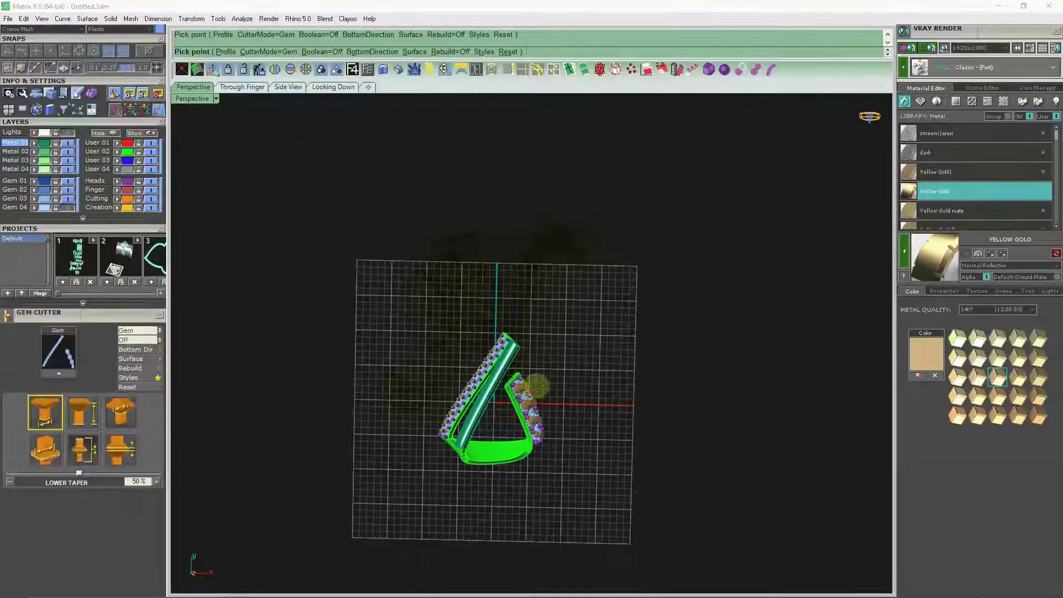
left_click(537, 386)
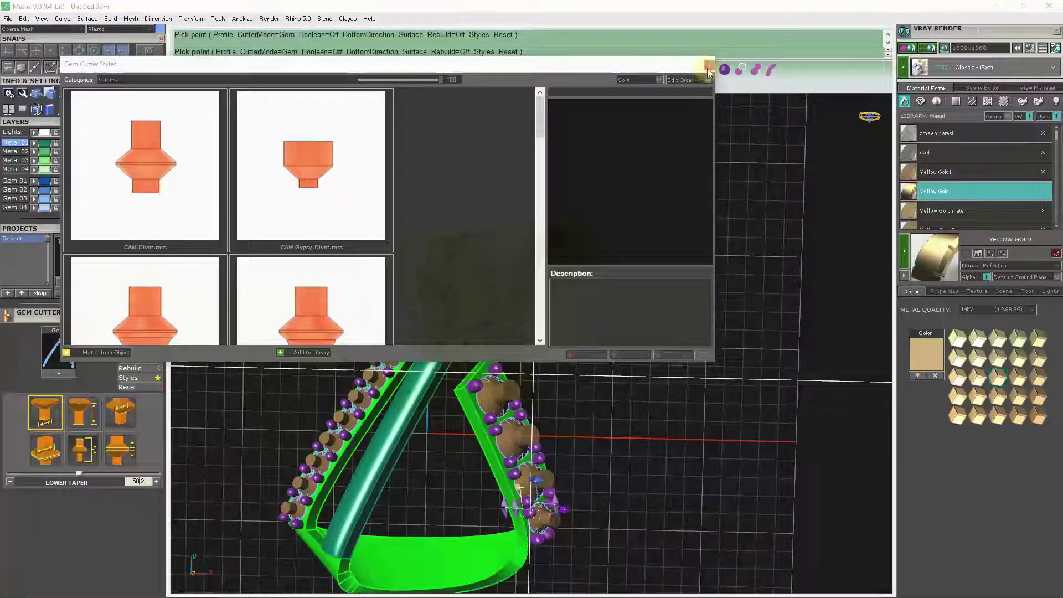
left_click(709, 69)
Orbit to a near top-down view and pick the gold frame as the body to cut.
right_click_drag(579, 318, 560, 427)
scroll(579, 387, "down", 3)
scroll(648, 326, "up", 5)
scroll(647, 325, "down", 3)
scroll(571, 465, "up", 4)
right_click_drag(571, 465, 505, 527)
scroll(596, 484, "up", 2)
scroll(595, 484, "down", 2)
scroll(524, 437, "up", 3)
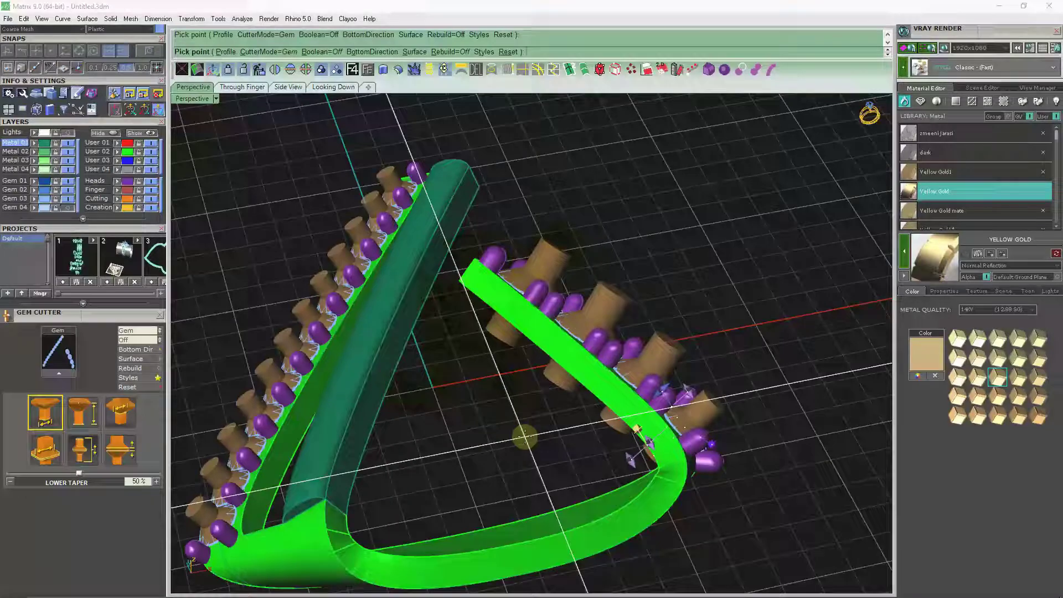
scroll(452, 332, "down", 5)
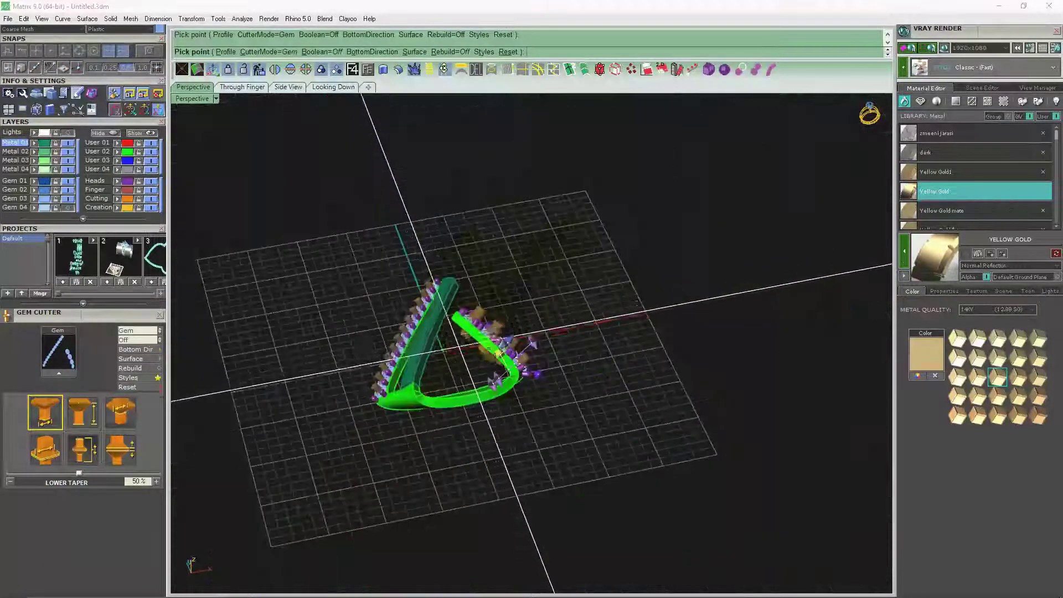
right_click_drag(468, 398, 467, 435)
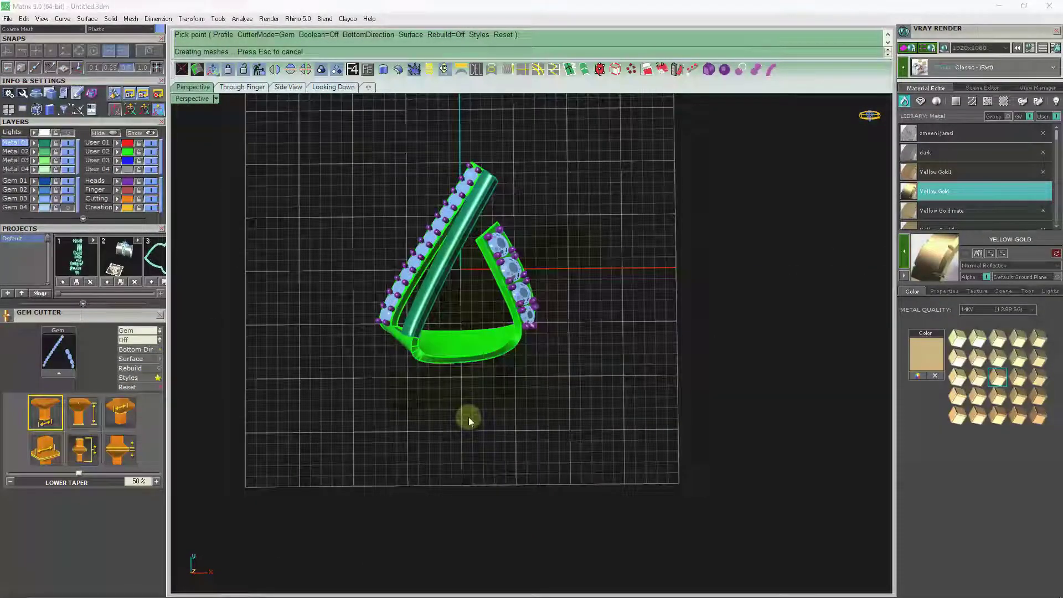
scroll(469, 387, "up", 3)
left_click(468, 339)
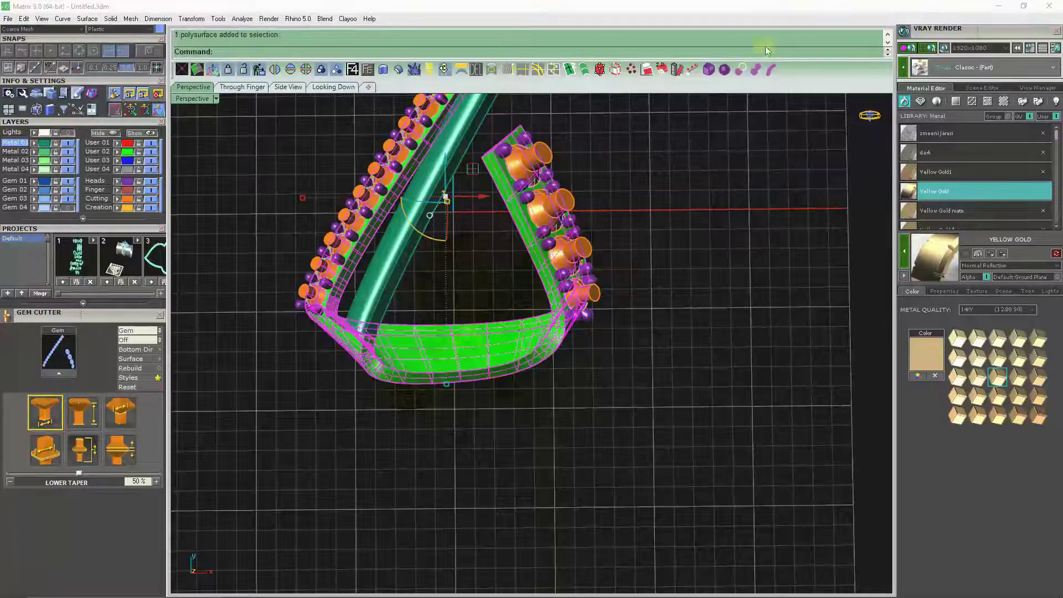
Subtract the gem cutters from the frame with Boolean Difference.
left_click(743, 68)
scroll(564, 246, "down", 3)
key("Return")
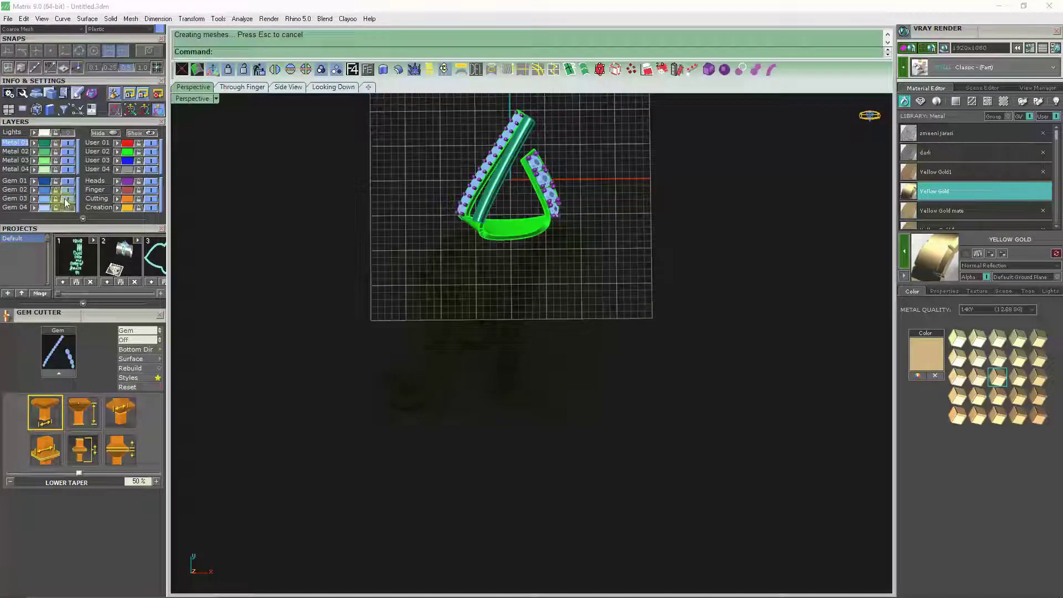
mouse_move(454, 236)
right_mouse_down()
mouse_move(533, 200)
mouse_move(535, 260)
right_mouse_up()
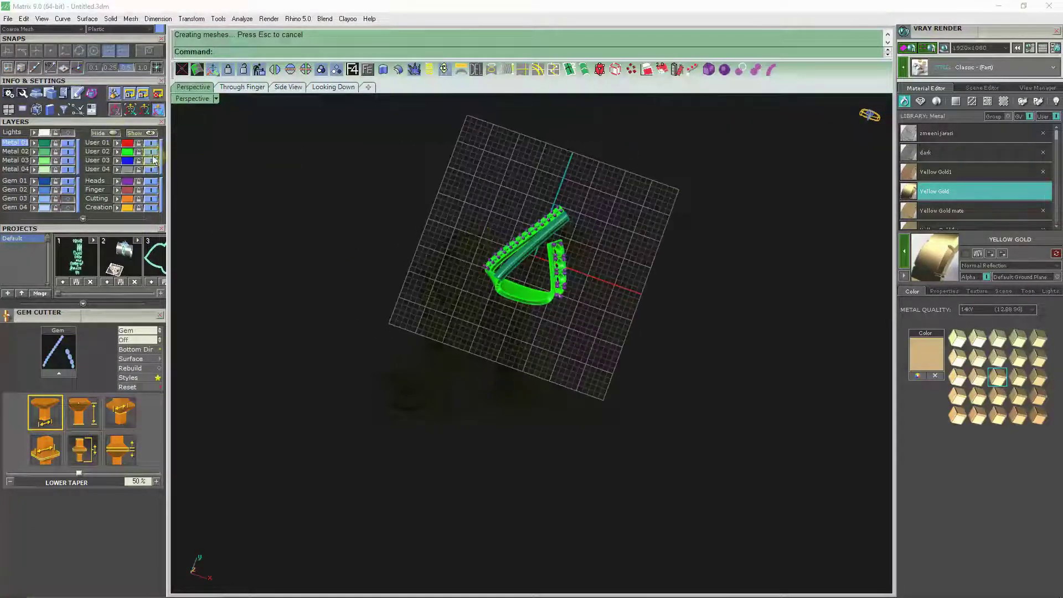
scroll(120, 82, "up", 4)
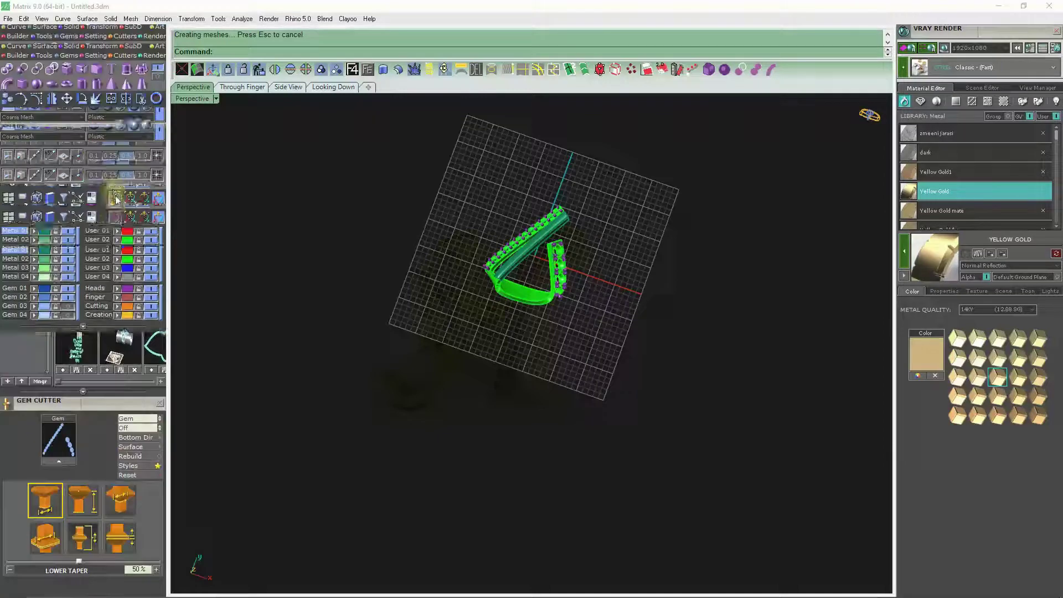
Group all earring parts into one object and reselect the whole earring with its stones.
left_click_drag(617, 168, 395, 332)
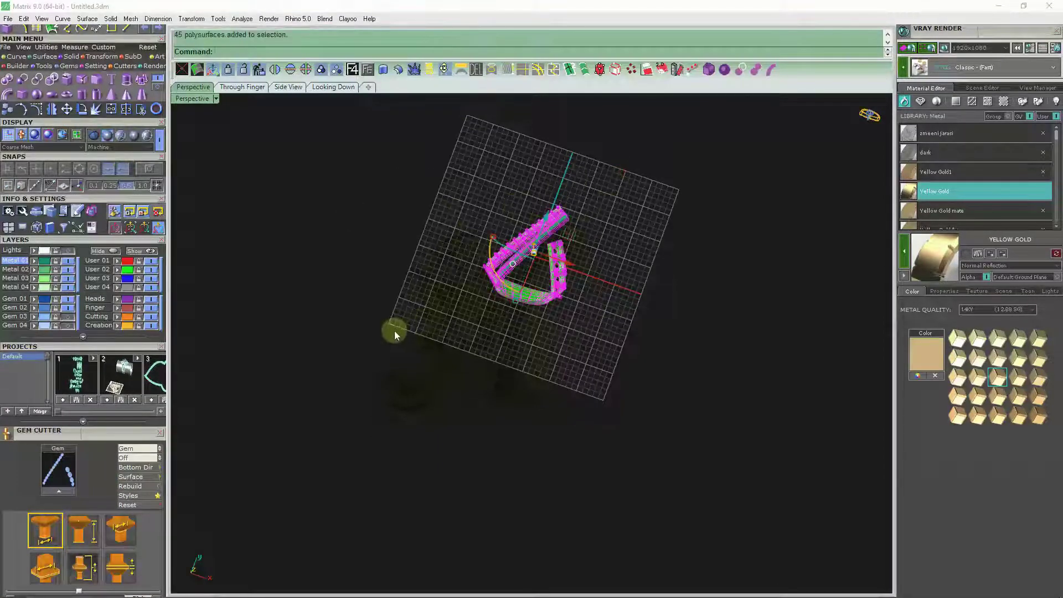
left_click(336, 70)
left_click(362, 327)
mouse_move(367, 327)
right_mouse_down()
mouse_move(613, 304)
mouse_move(617, 341)
mouse_move(643, 365)
mouse_move(415, 240)
mouse_move(522, 330)
mouse_move(713, 335)
mouse_move(516, 399)
mouse_move(506, 321)
mouse_move(504, 351)
mouse_move(544, 331)
mouse_move(502, 271)
mouse_move(487, 311)
right_mouse_up()
left_click_drag(578, 217, 341, 431)
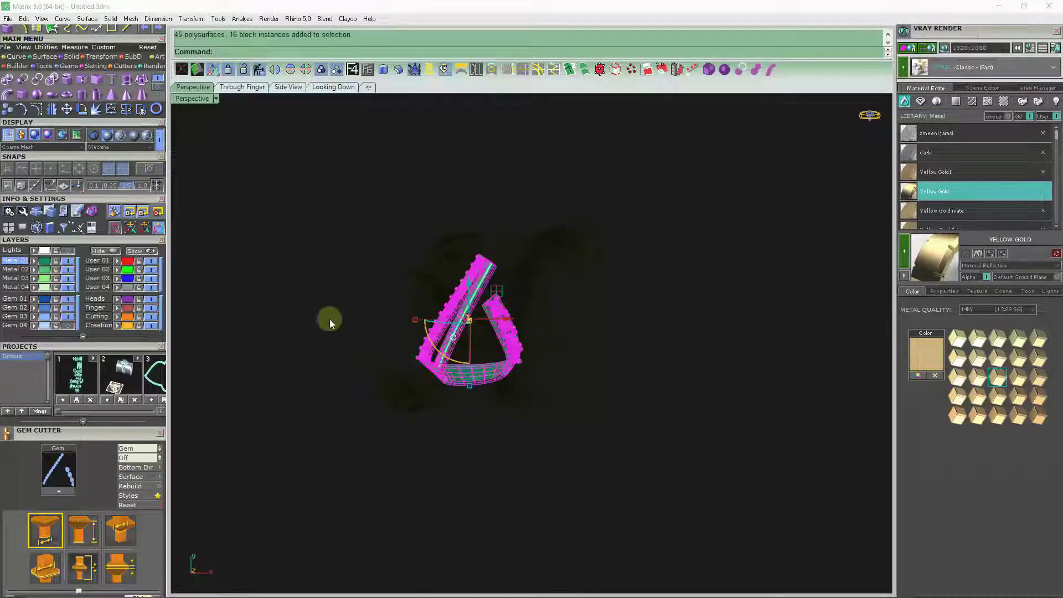
Group the earring and mirror a copy, moving it to the right of the original.
left_click(322, 70)
left_click(288, 71)
left_click(458, 281)
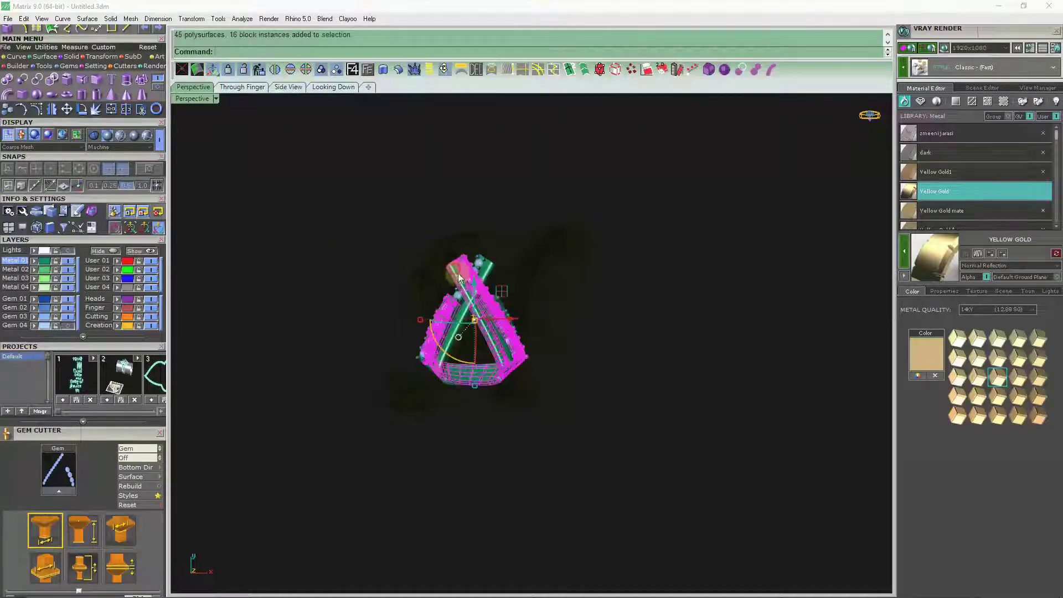
left_click_drag(502, 319, 631, 311)
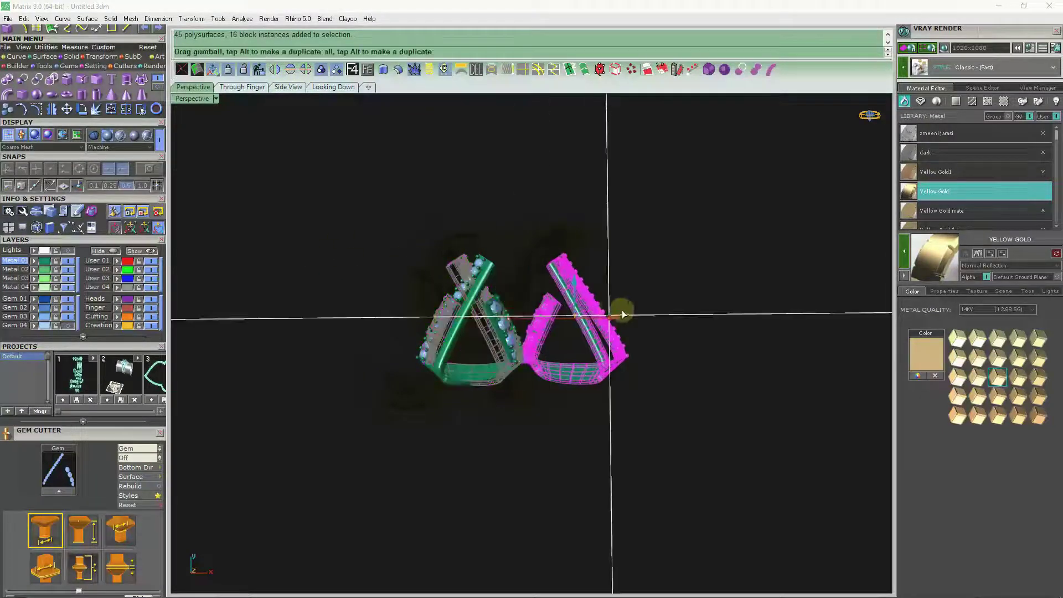
left_click(562, 211)
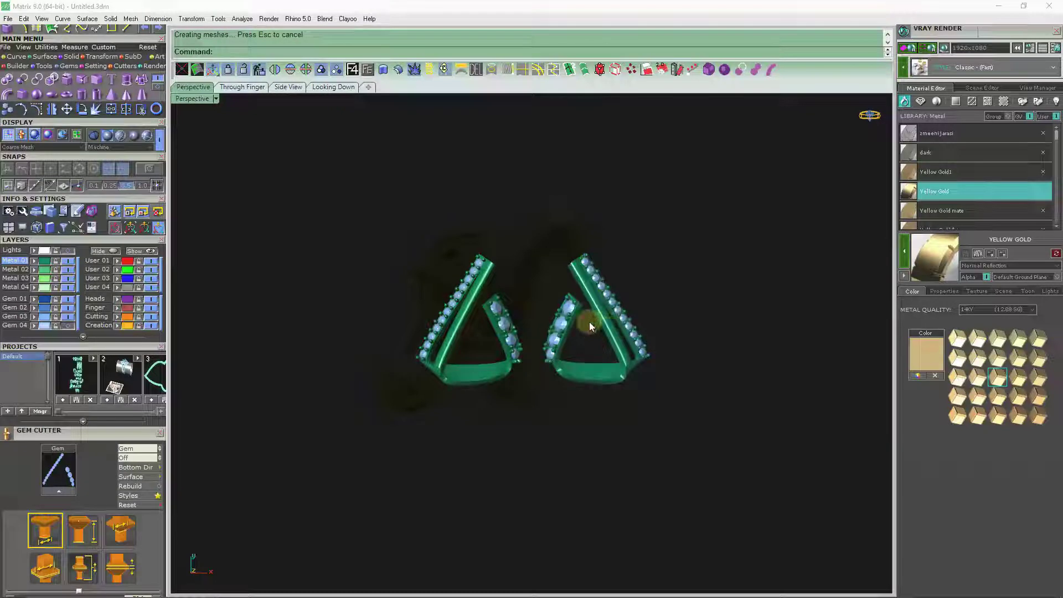
scroll(571, 313, "up", 2)
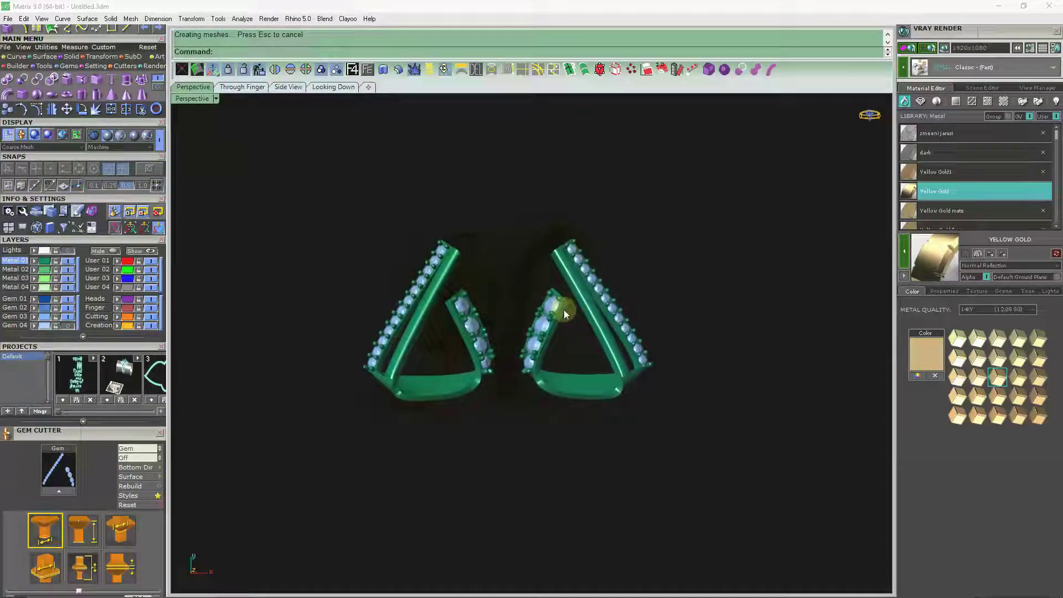
right_click_drag(555, 290, 570, 292, "shift")
Raise the left earring level with the other in Through Finger view, then select everything.
left_click(403, 321)
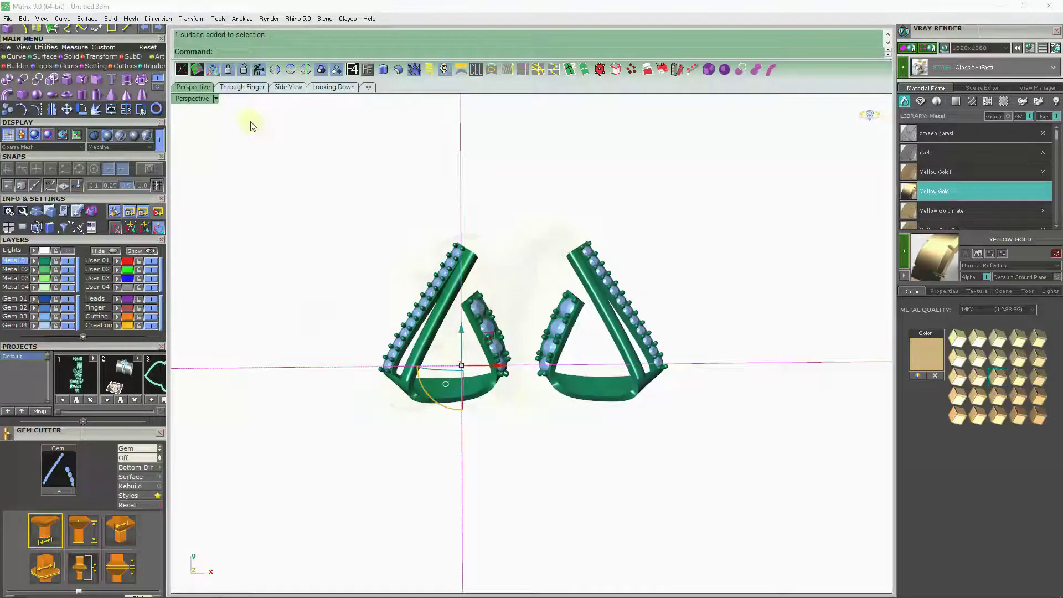
left_click(242, 87)
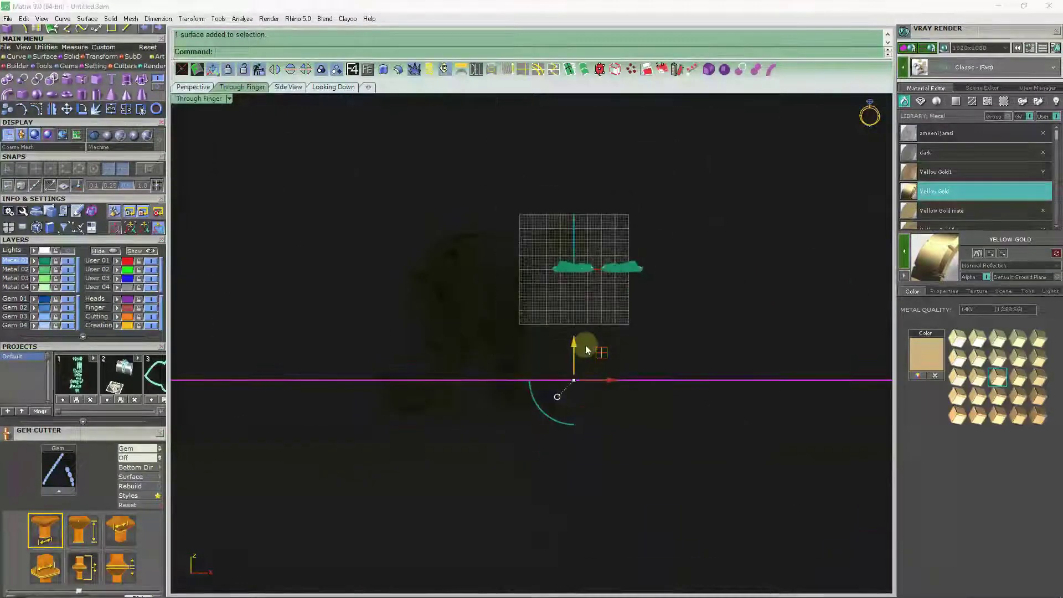
mouse_move(576, 343)
left_mouse_down()
mouse_move(561, 241)
mouse_move(480, 231)
left_mouse_up()
left_click(194, 87)
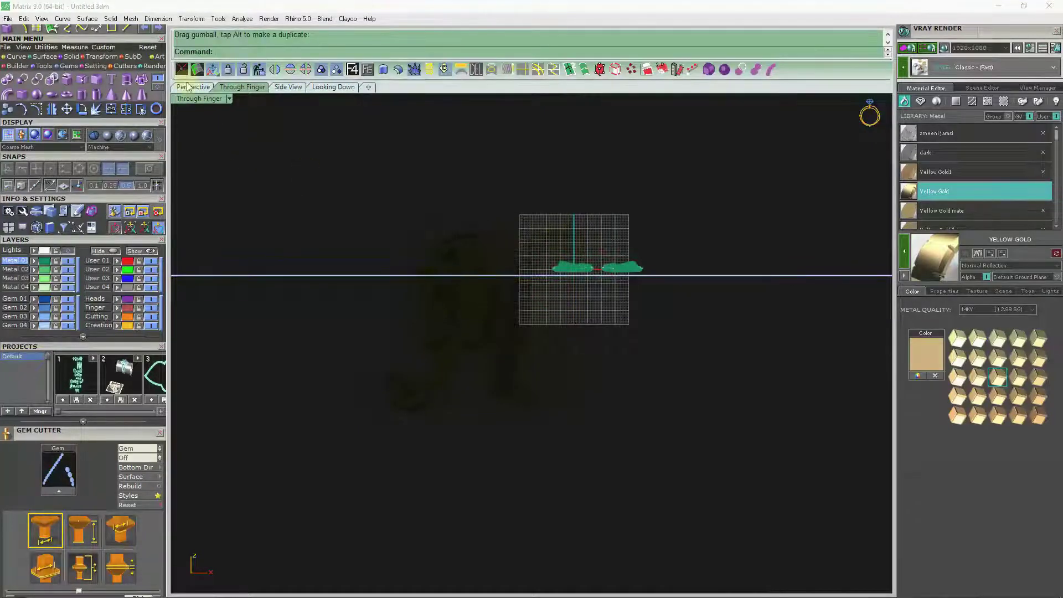
right_click_drag(531, 353, 534, 321)
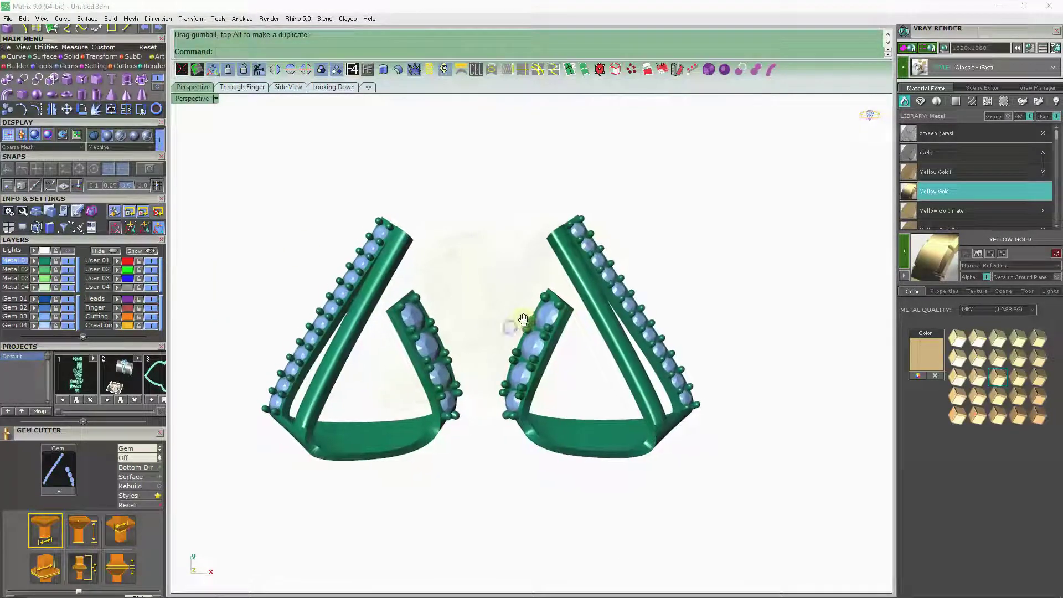
key("ctrl+a")
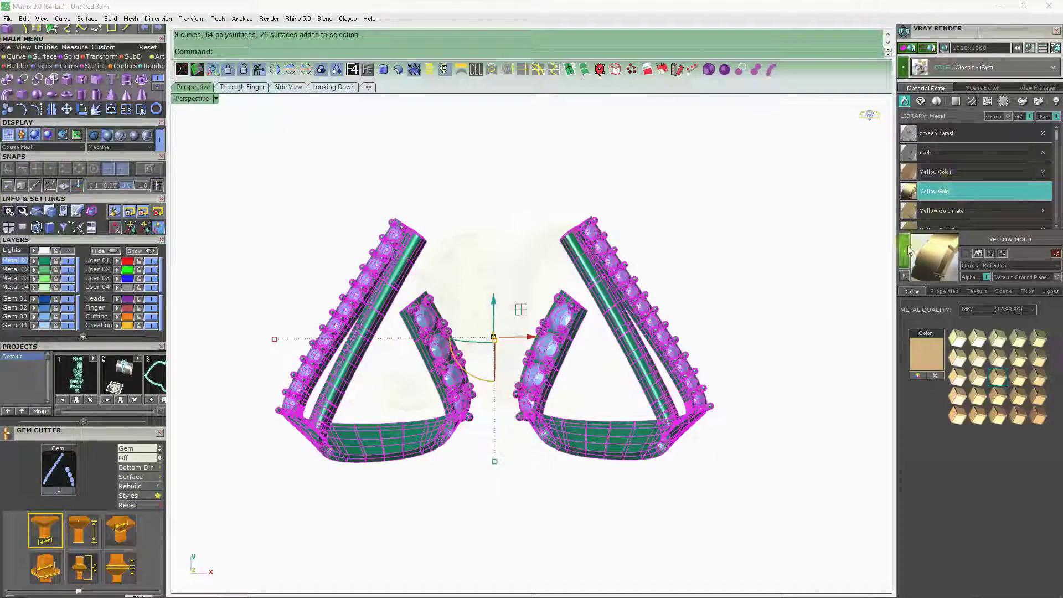
Select all 32 gem instances and assign them Diamond from the Gem library.
key("Escape")
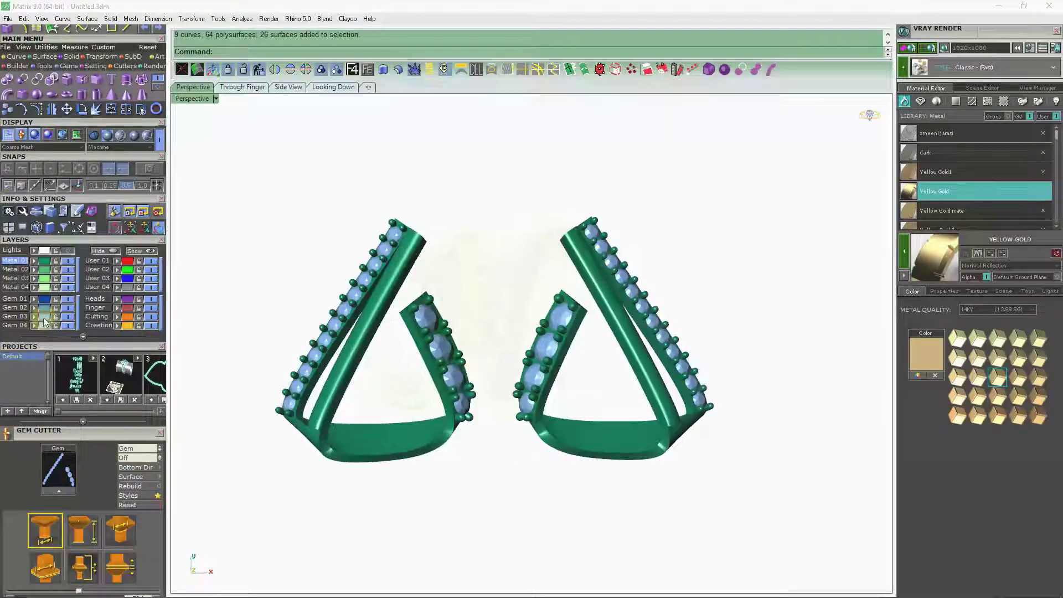
left_click(44, 318)
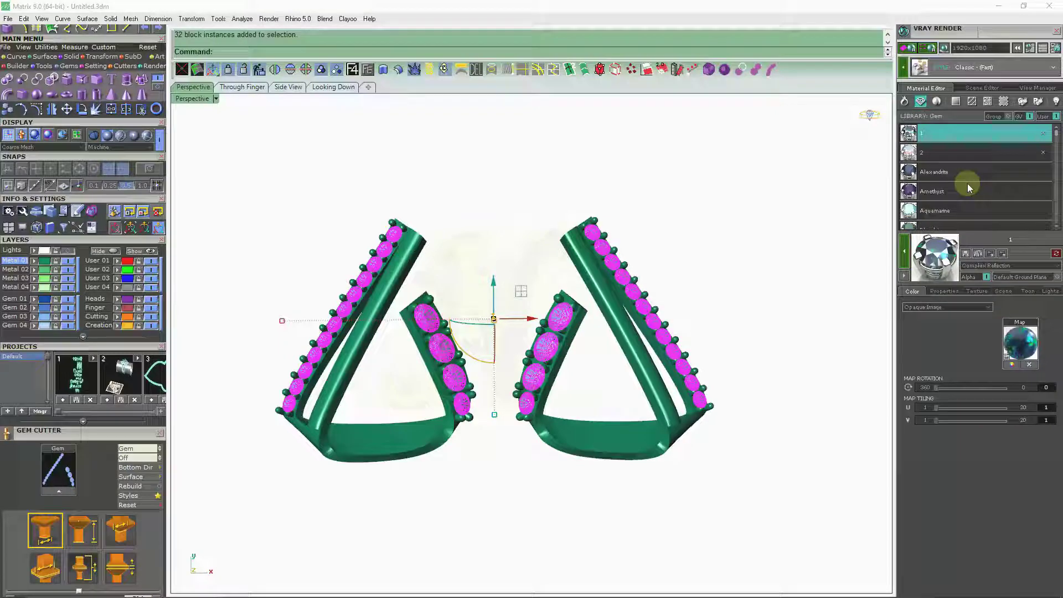
scroll(968, 187, "down", 1)
scroll(968, 187, "down", 1)
scroll(968, 187, "down", 1)
scroll(969, 187, "down", 2)
scroll(968, 187, "down", 2)
scroll(968, 188, "down", 2)
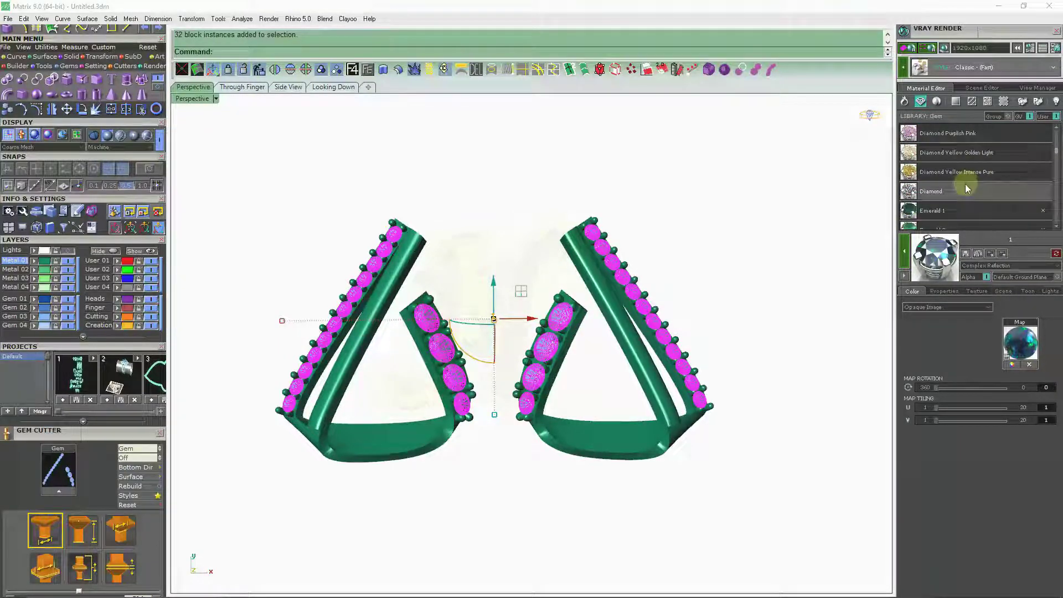
left_click(966, 186)
key("Escape")
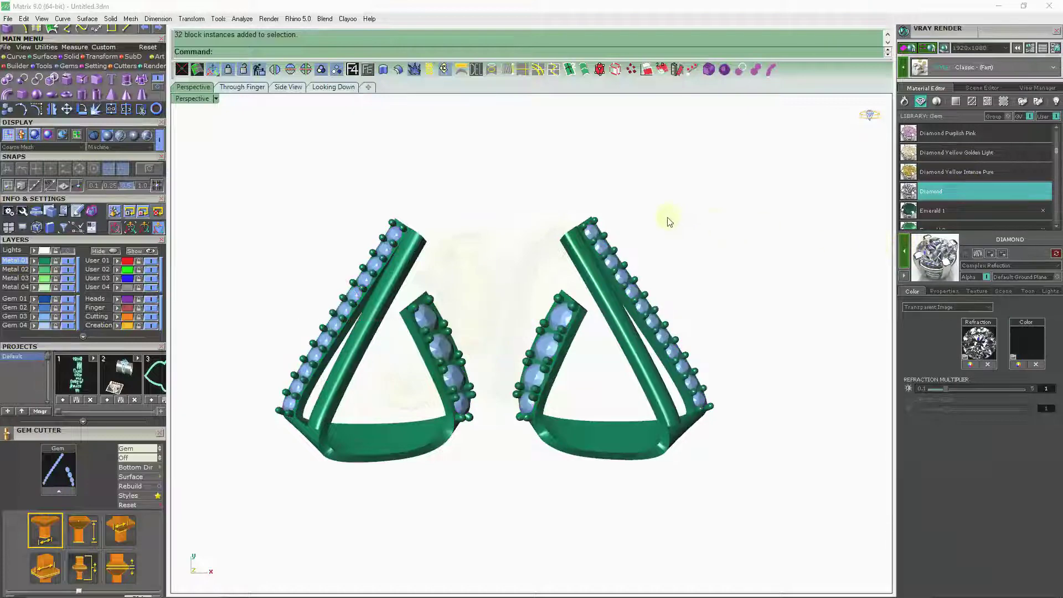
mouse_move(671, 218)
right_mouse_down("shift")
mouse_move(674, 242)
mouse_move(684, 233)
right_mouse_up("shift")
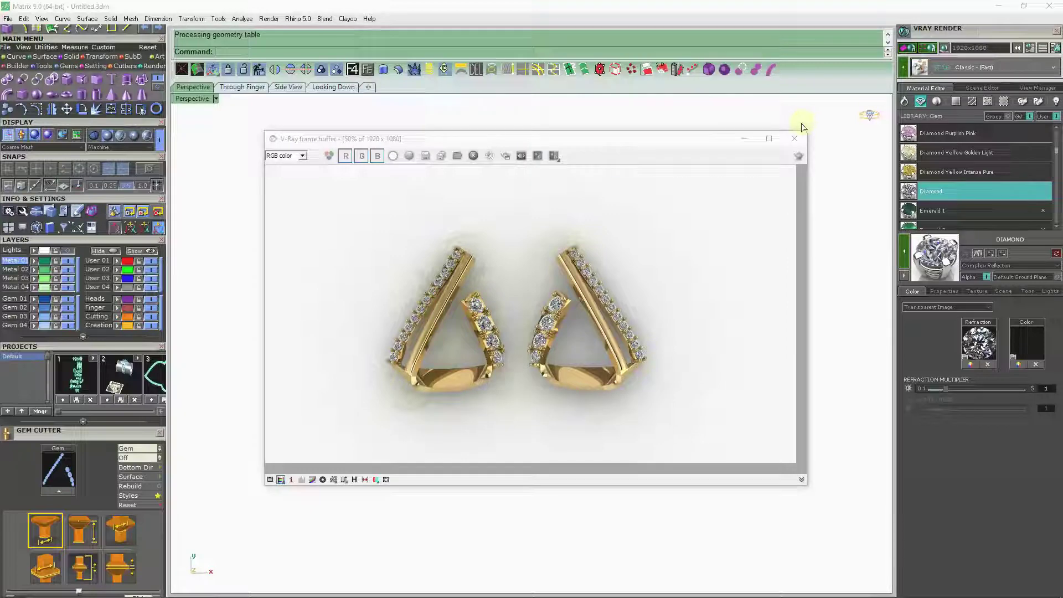
Toggle the sRGB display on the finished V-Ray render.
left_click(425, 157)
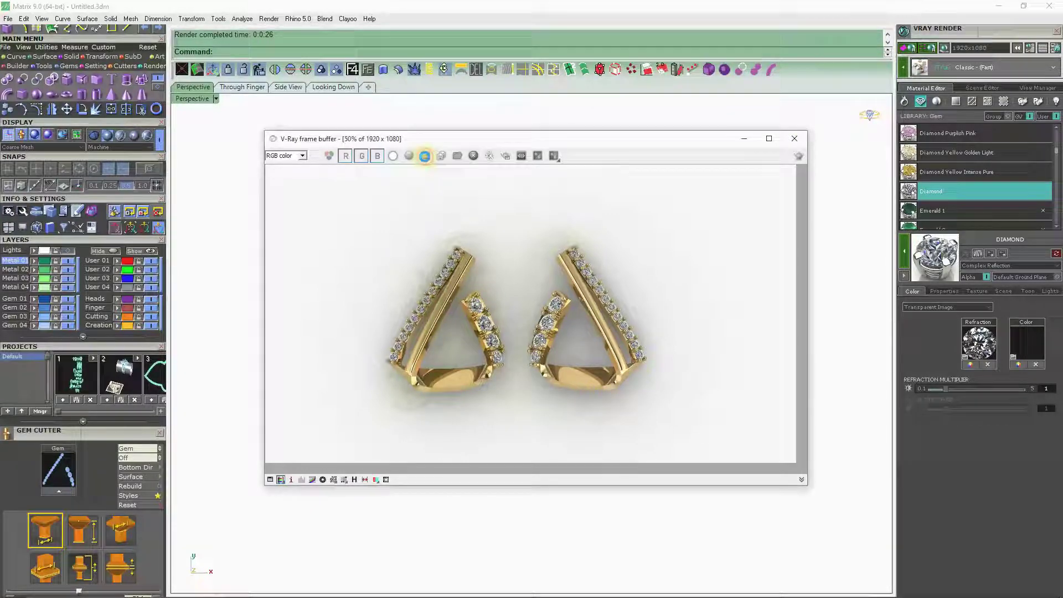